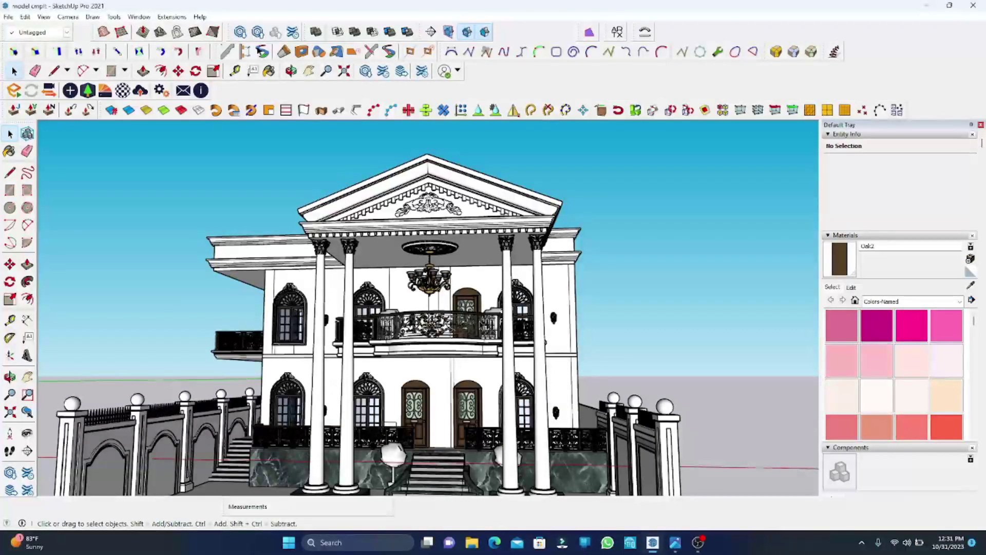
Orbit around the villa to inspect the cornice corners, pediment and porch front
{"action": "scroll", "coordinate": [329, 245], "scroll_direction": "up", "scroll_amount": 3}
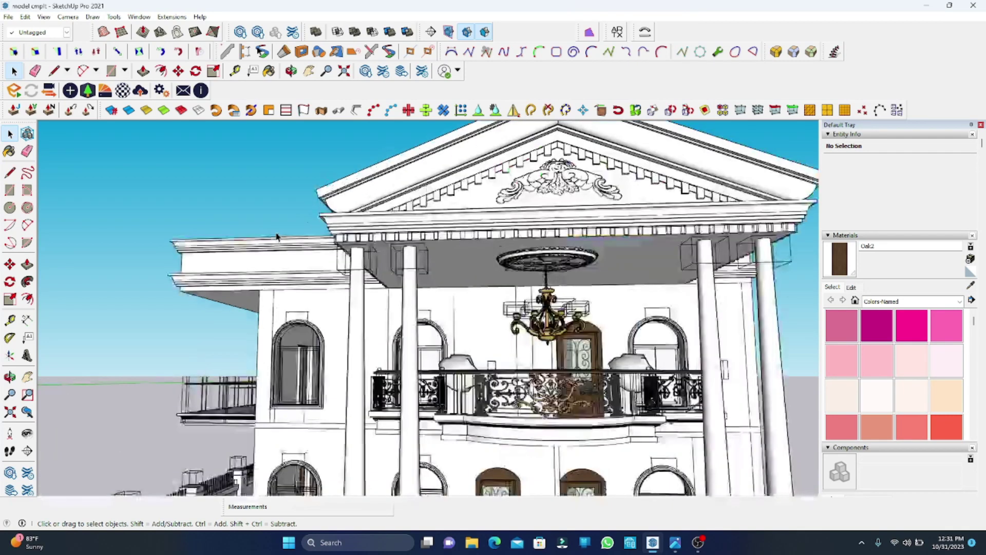
{"action": "scroll", "coordinate": [303, 248], "scroll_direction": "up", "scroll_amount": 3}
{"action": "middle_click_drag", "start_coordinate": [303, 248], "coordinate": [376, 255]}
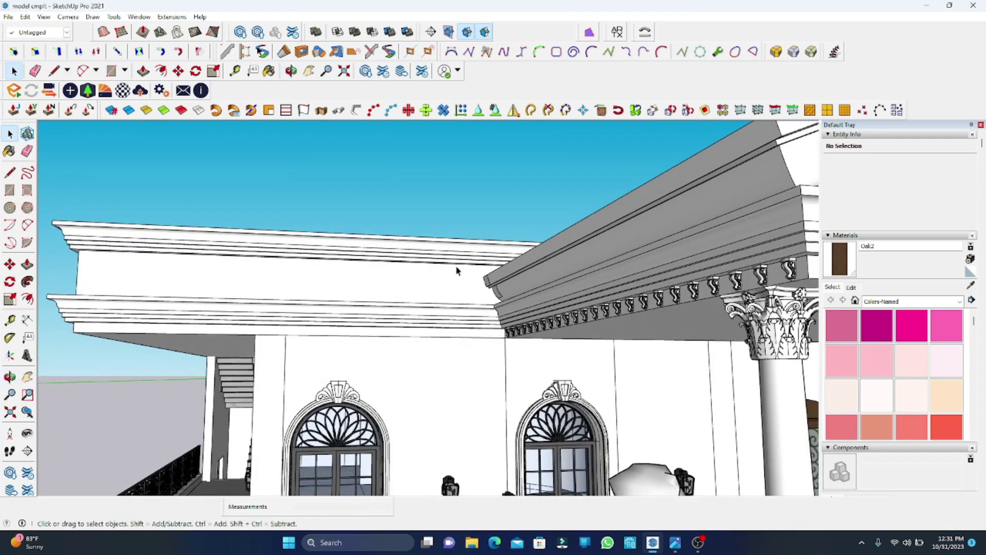
{"action": "middle_click_drag", "start_coordinate": [457, 271], "coordinate": [417, 266]}
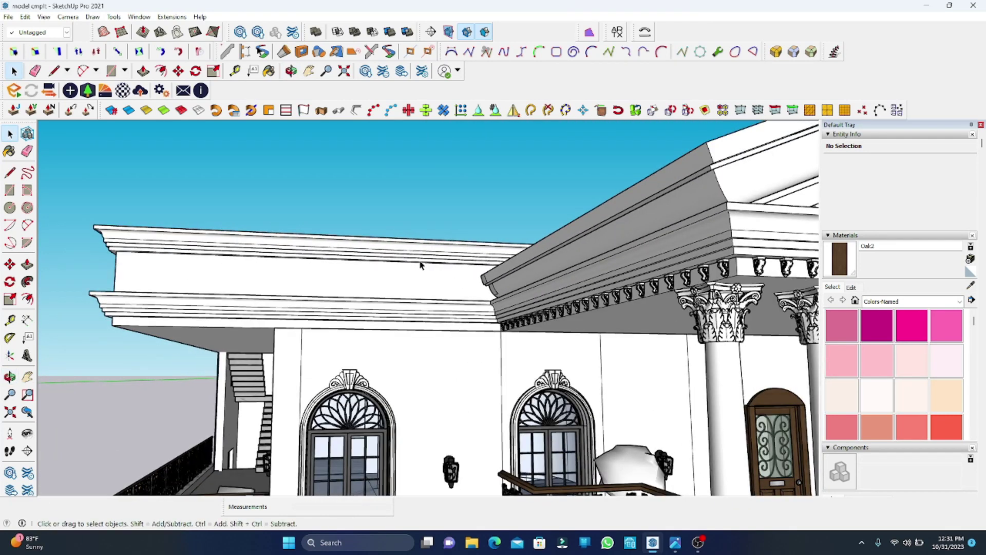
{"action": "middle_click_drag", "start_coordinate": [238, 260], "coordinate": [258, 262]}
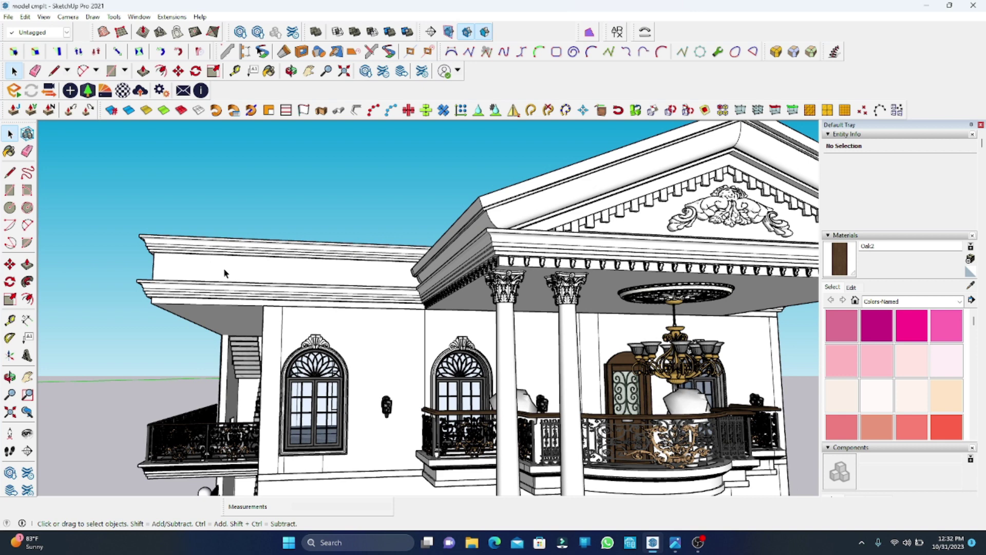
{"action": "scroll", "coordinate": [223, 267], "scroll_direction": "up", "scroll_amount": 3}
{"action": "mouse_move", "coordinate": [224, 268]}
{"action": "middle_mouse_down"}
{"action": "mouse_move", "coordinate": [200, 281]}
{"action": "mouse_move", "coordinate": [275, 286]}
{"action": "mouse_move", "coordinate": [187, 311]}
{"action": "mouse_move", "coordinate": [176, 328]}
{"action": "mouse_move", "coordinate": [173, 301]}
{"action": "mouse_move", "coordinate": [119, 266]}
{"action": "middle_mouse_up"}
{"action": "scroll", "coordinate": [130, 306], "scroll_direction": "up", "scroll_amount": 3}
{"action": "mouse_move", "coordinate": [130, 306]}
{"action": "middle_mouse_down"}
{"action": "mouse_move", "coordinate": [253, 266]}
{"action": "mouse_move", "coordinate": [378, 273]}
{"action": "mouse_move", "coordinate": [516, 217]}
{"action": "mouse_move", "coordinate": [526, 253]}
{"action": "mouse_move", "coordinate": [358, 301]}
{"action": "mouse_move", "coordinate": [498, 306]}
{"action": "mouse_move", "coordinate": [303, 277]}
{"action": "mouse_move", "coordinate": [606, 349]}
{"action": "middle_mouse_up"}
{"action": "scroll", "coordinate": [516, 216], "scroll_direction": "up", "scroll_amount": 2}
{"action": "scroll", "coordinate": [548, 222], "scroll_direction": "up", "scroll_amount": 2}
{"action": "scroll", "coordinate": [552, 223], "scroll_direction": "up", "scroll_amount": 2}
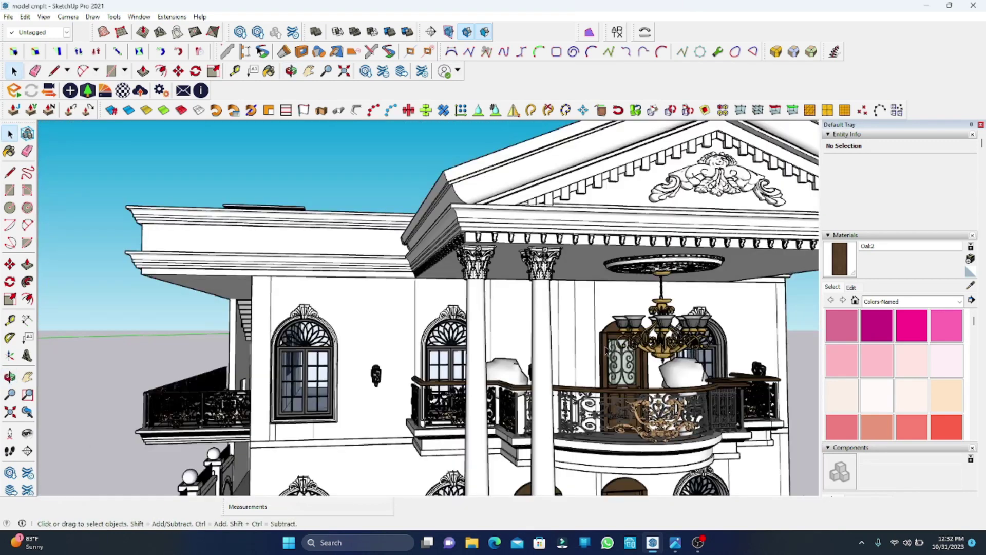
{"action": "middle_click_drag", "start_coordinate": [287, 268], "coordinate": [304, 378]}
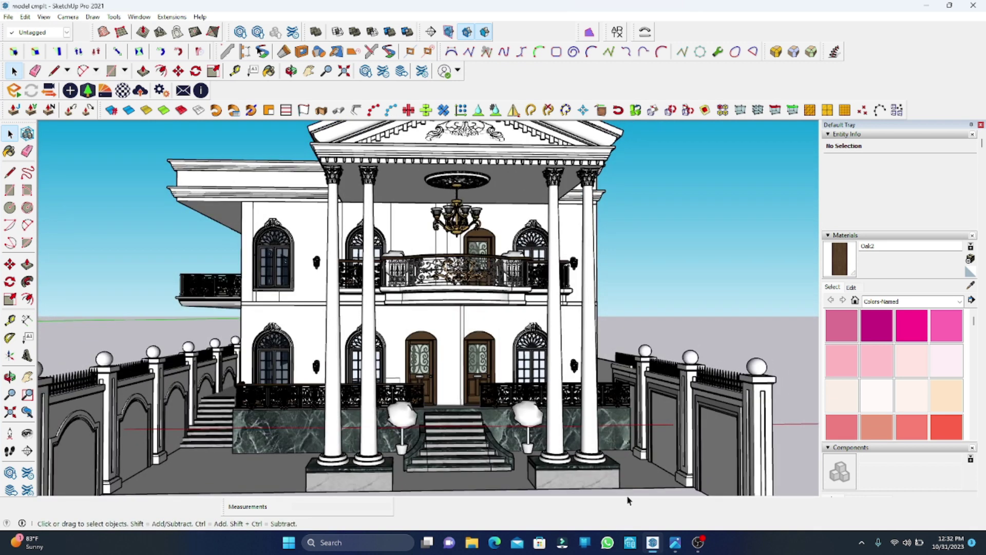
View the rendered image day 1.jpg, zooming in and out, then return to the model
{"action": "left_click", "coordinate": [675, 545]}
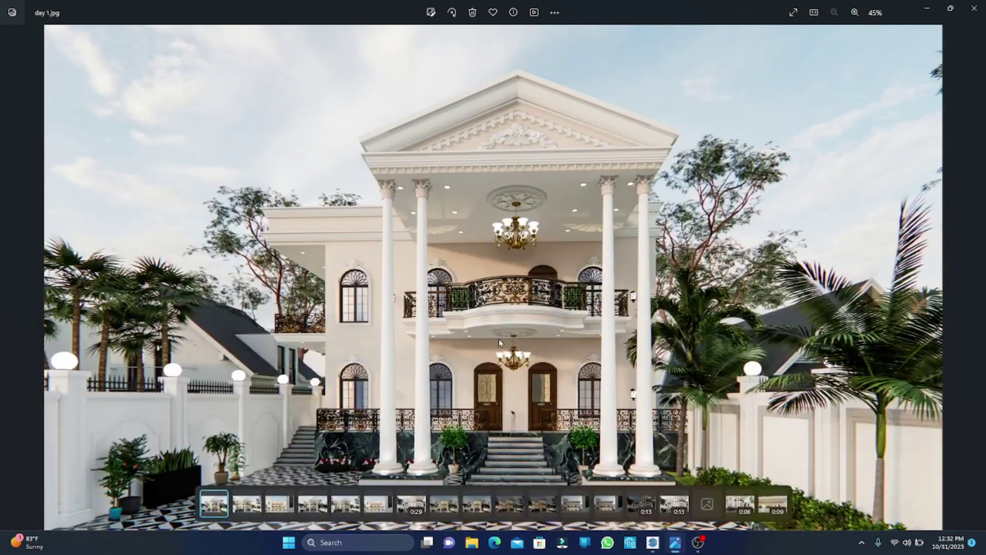
{"action": "scroll", "coordinate": [463, 207], "scroll_direction": "up", "scroll_amount": 2}
{"action": "scroll", "coordinate": [463, 207], "scroll_direction": "down", "scroll_amount": 3}
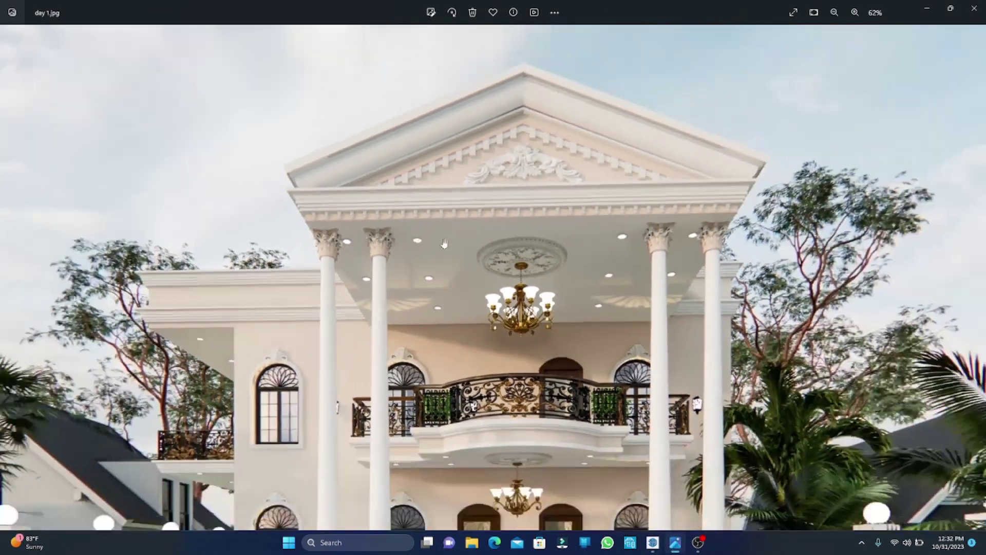
{"action": "scroll", "coordinate": [463, 193], "scroll_direction": "down", "scroll_amount": 1}
{"action": "scroll", "coordinate": [420, 463], "scroll_direction": "up", "scroll_amount": 3}
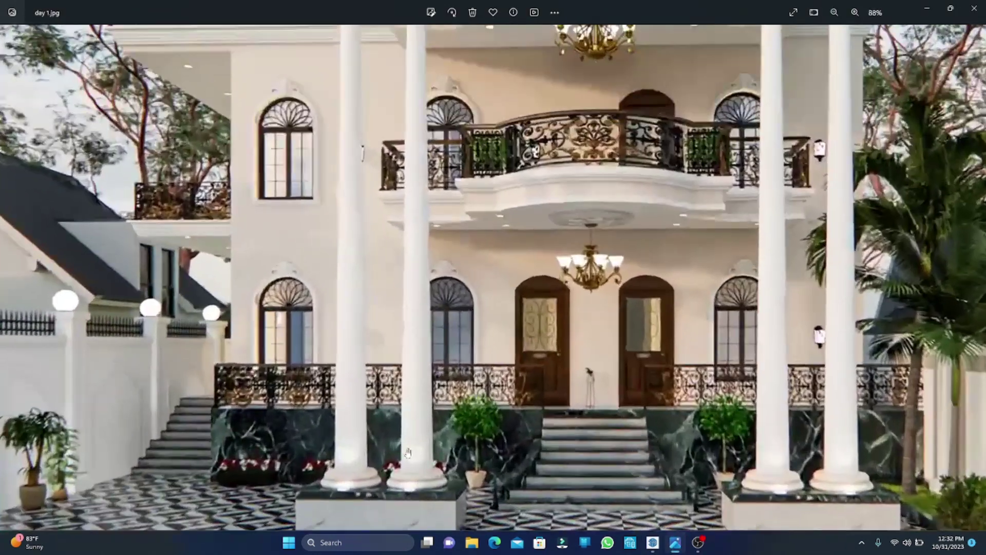
{"action": "scroll", "coordinate": [476, 350], "scroll_direction": "down", "scroll_amount": 3}
{"action": "scroll", "coordinate": [476, 351], "scroll_direction": "up", "scroll_amount": 2}
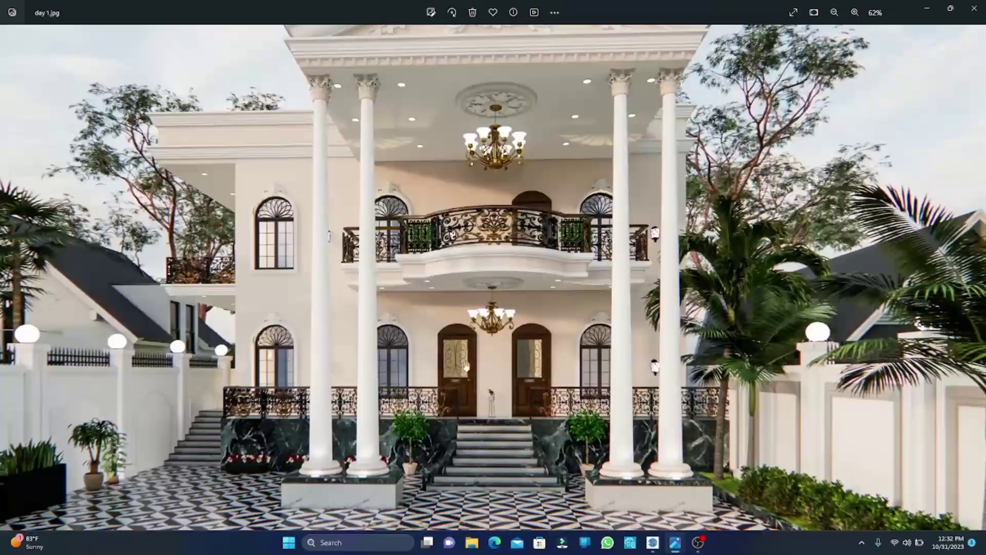
{"action": "scroll", "coordinate": [545, 380], "scroll_direction": "up", "scroll_amount": 3}
{"action": "scroll", "coordinate": [554, 389], "scroll_direction": "up", "scroll_amount": 1}
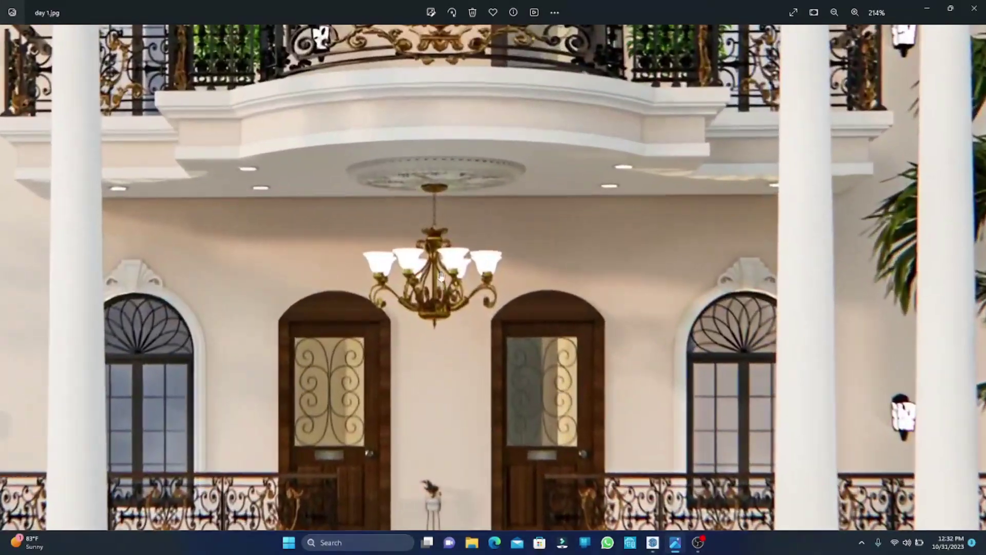
{"action": "scroll", "coordinate": [493, 360], "scroll_direction": "up", "scroll_amount": 1}
{"action": "scroll", "coordinate": [411, 334], "scroll_direction": "up", "scroll_amount": 1}
{"action": "scroll", "coordinate": [324, 306], "scroll_direction": "up", "scroll_amount": 1}
{"action": "scroll", "coordinate": [323, 306], "scroll_direction": "down", "scroll_amount": 2}
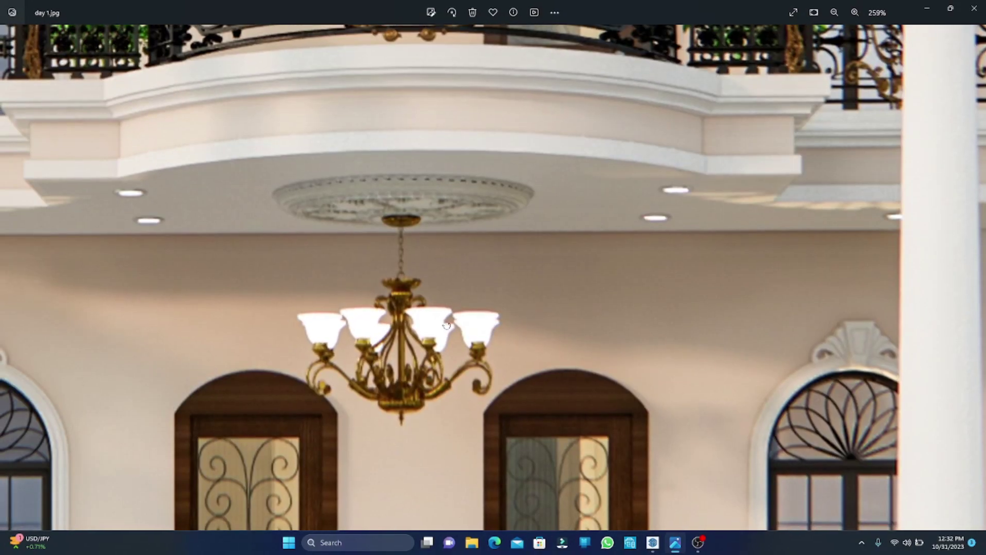
{"action": "scroll", "coordinate": [334, 267], "scroll_direction": "down", "scroll_amount": 2}
{"action": "scroll", "coordinate": [344, 236], "scroll_direction": "down", "scroll_amount": 2}
{"action": "scroll", "coordinate": [347, 228], "scroll_direction": "up", "scroll_amount": 3}
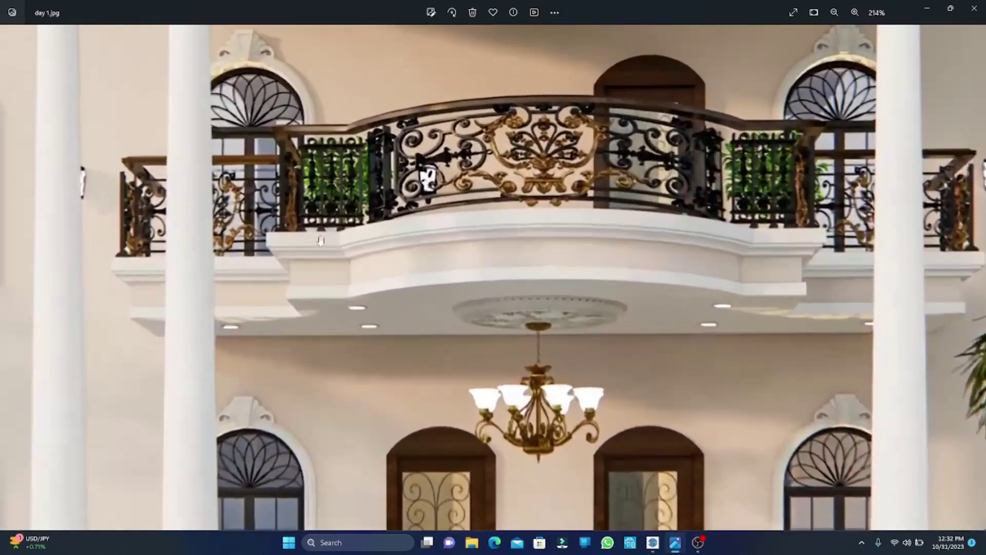
{"action": "scroll", "coordinate": [308, 246], "scroll_direction": "up", "scroll_amount": 2}
{"action": "scroll", "coordinate": [275, 260], "scroll_direction": "up", "scroll_amount": 1}
{"action": "scroll", "coordinate": [437, 270], "scroll_direction": "down", "scroll_amount": 2}
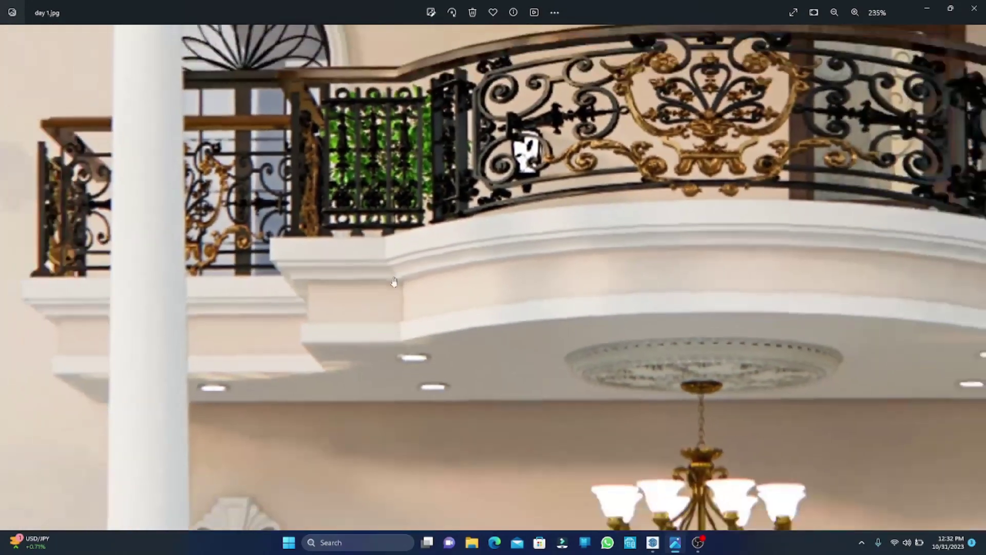
{"action": "scroll", "coordinate": [334, 283], "scroll_direction": "down", "scroll_amount": 2}
{"action": "scroll", "coordinate": [273, 288], "scroll_direction": "down", "scroll_amount": 1}
{"action": "scroll", "coordinate": [275, 289], "scroll_direction": "down", "scroll_amount": 1}
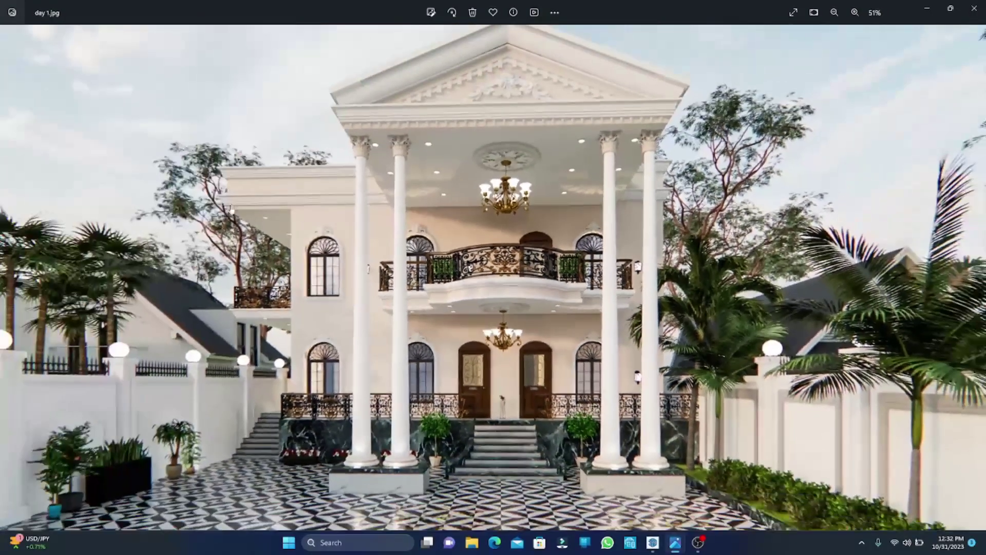
{"action": "scroll", "coordinate": [231, 272], "scroll_direction": "up", "scroll_amount": 1}
{"action": "scroll", "coordinate": [169, 254], "scroll_direction": "up", "scroll_amount": 2}
{"action": "scroll", "coordinate": [112, 236], "scroll_direction": "up", "scroll_amount": 2}
{"action": "scroll", "coordinate": [112, 236], "scroll_direction": "up", "scroll_amount": 1}
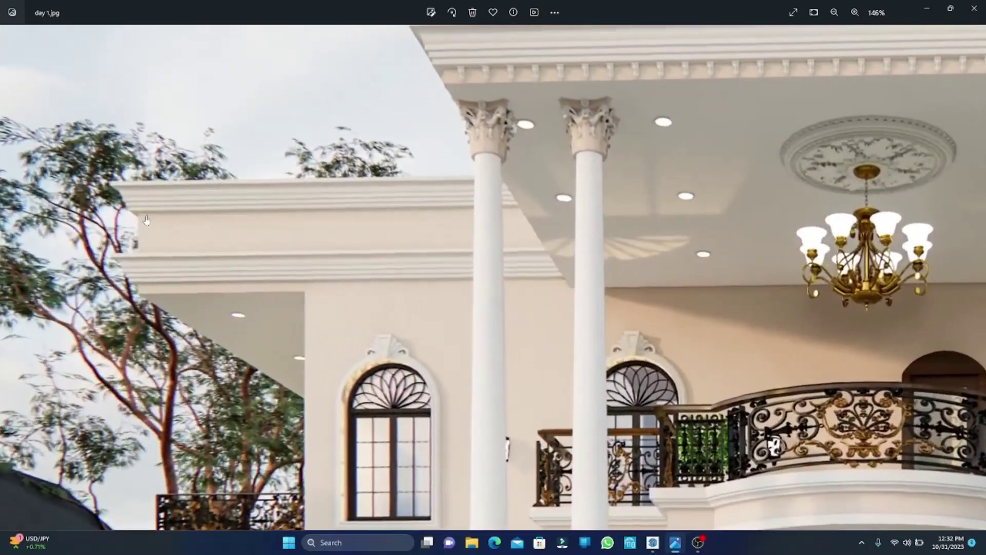
{"action": "scroll", "coordinate": [147, 220], "scroll_direction": "up", "scroll_amount": 1}
{"action": "scroll", "coordinate": [300, 319], "scroll_direction": "down", "scroll_amount": 2}
{"action": "scroll", "coordinate": [411, 288], "scroll_direction": "down", "scroll_amount": 1}
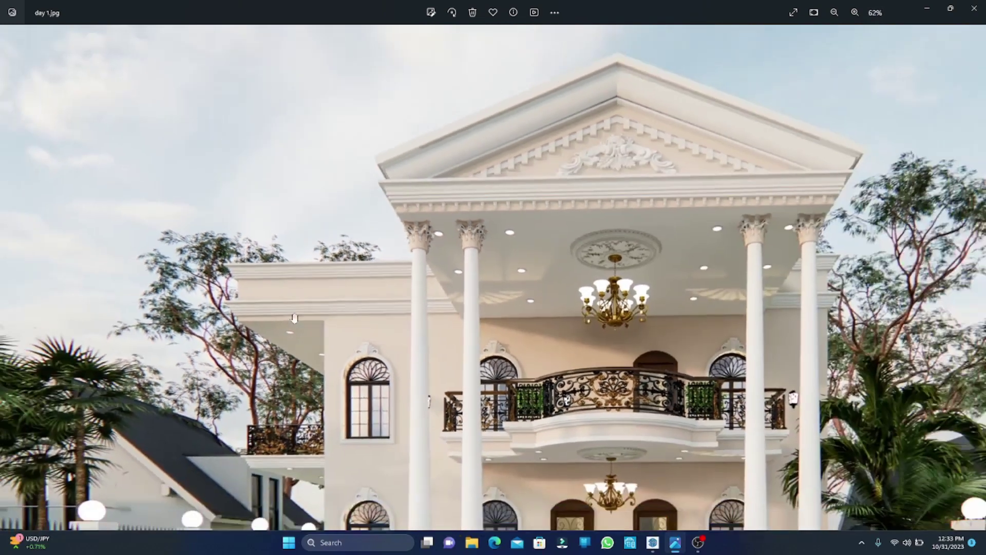
{"action": "scroll", "coordinate": [565, 242], "scroll_direction": "up", "scroll_amount": 1}
{"action": "scroll", "coordinate": [717, 194], "scroll_direction": "up", "scroll_amount": 1}
{"action": "scroll", "coordinate": [717, 195], "scroll_direction": "up", "scroll_amount": 1}
{"action": "scroll", "coordinate": [782, 219], "scroll_direction": "up", "scroll_amount": 1}
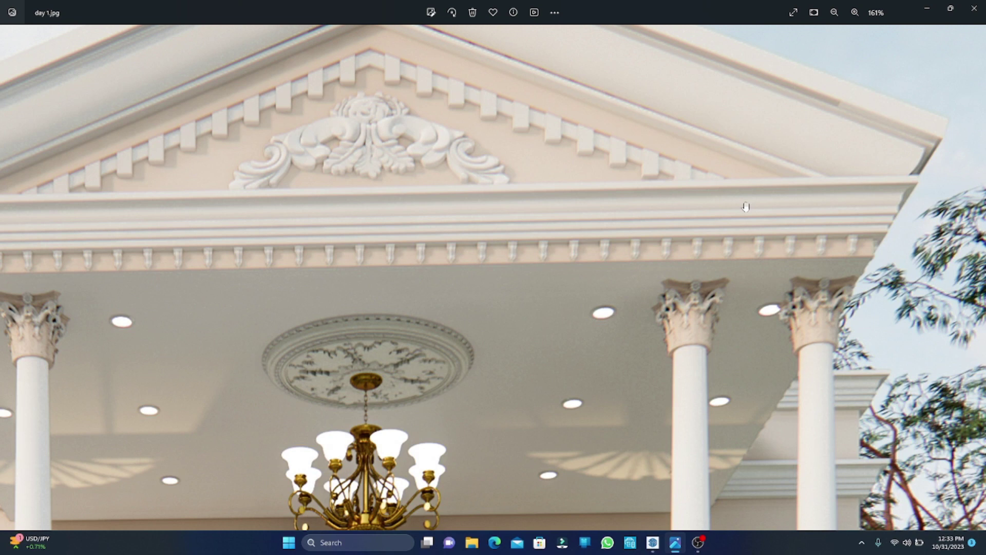
{"action": "scroll", "coordinate": [668, 200], "scroll_direction": "down", "scroll_amount": 2}
{"action": "scroll", "coordinate": [565, 203], "scroll_direction": "down", "scroll_amount": 1}
{"action": "scroll", "coordinate": [520, 205], "scroll_direction": "down", "scroll_amount": 1}
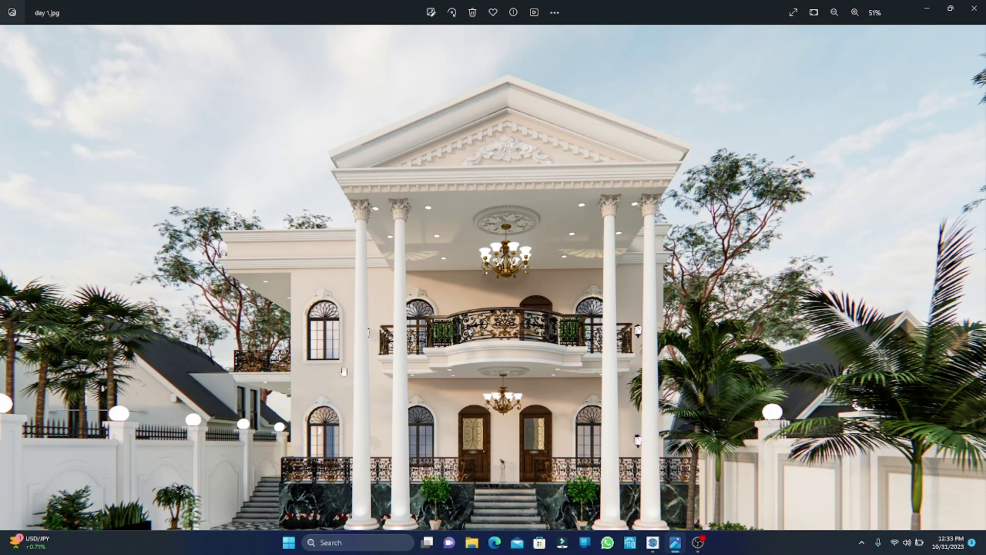
{"action": "scroll", "coordinate": [521, 371], "scroll_direction": "up", "scroll_amount": 2}
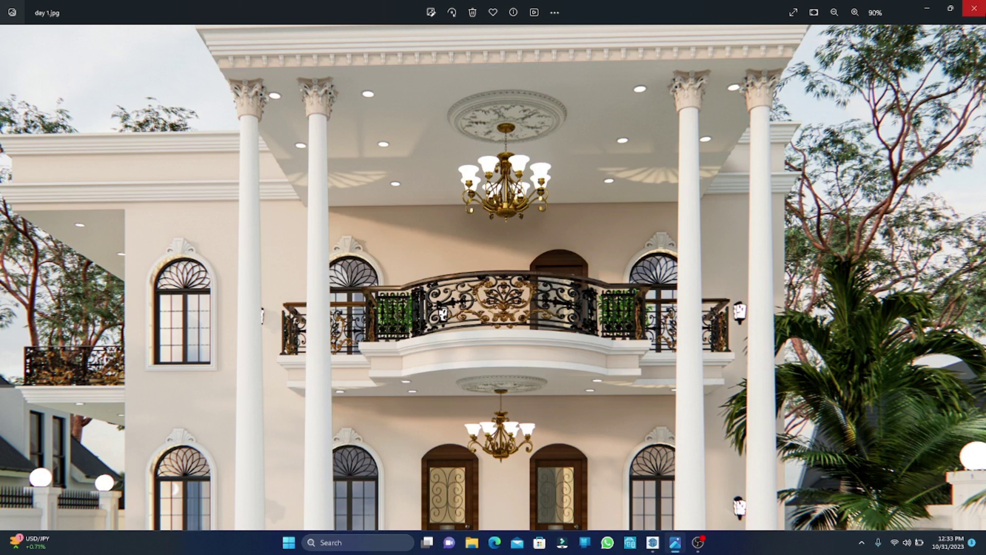
{"action": "left_click", "coordinate": [975, 8]}
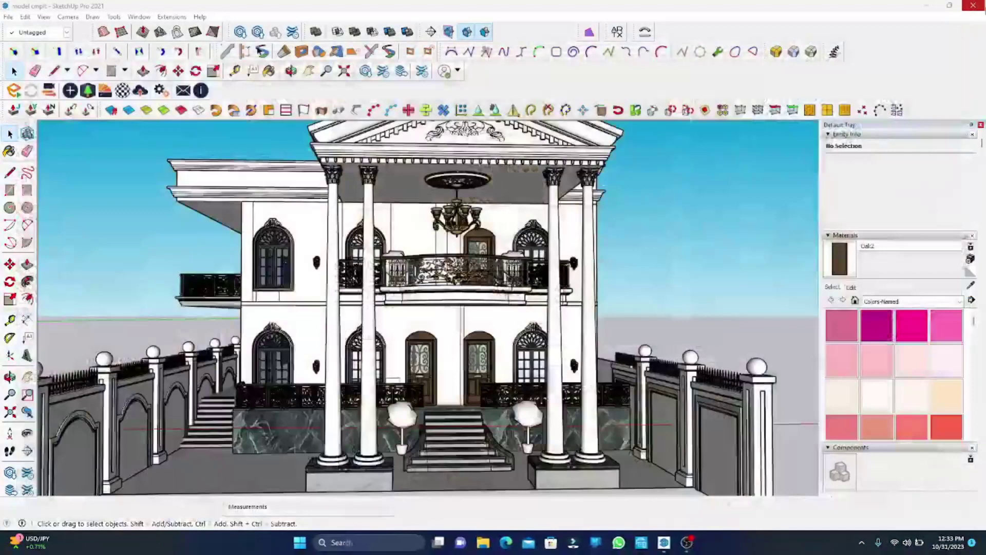
Orbit to the house's left side and frame the flat roof and its cornice
{"action": "scroll", "coordinate": [205, 261], "scroll_direction": "down", "scroll_amount": 3}
{"action": "middle_click_drag", "start_coordinate": [342, 267], "coordinate": [327, 298]}
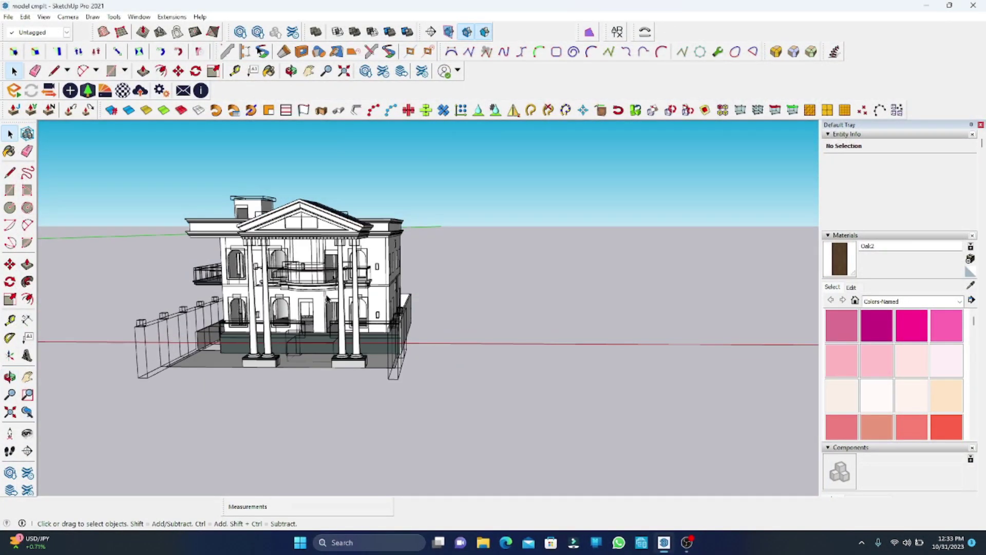
{"action": "mouse_move", "coordinate": [496, 312]}
{"action": "middle_mouse_down"}
{"action": "mouse_move", "coordinate": [460, 354]}
{"action": "mouse_move", "coordinate": [452, 390]}
{"action": "middle_mouse_up"}
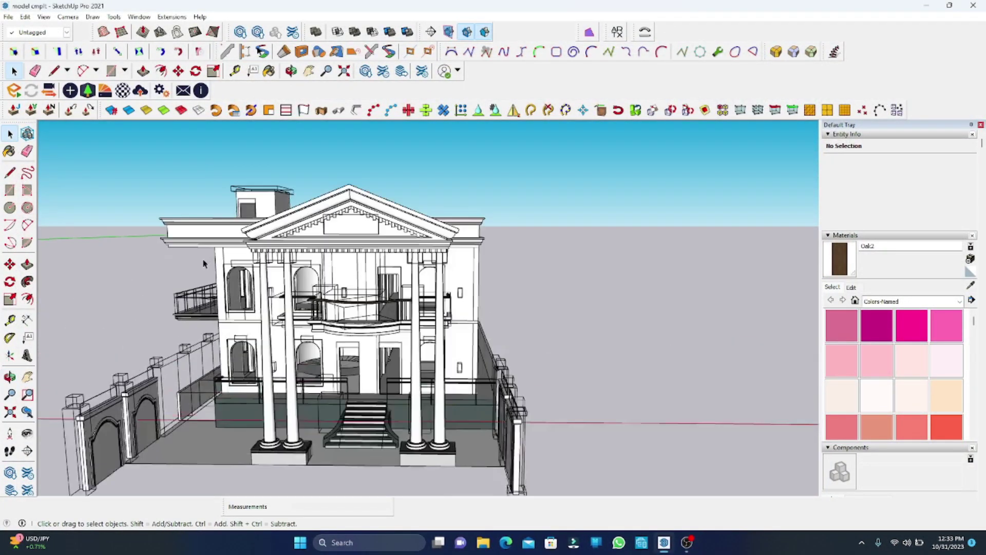
{"action": "scroll", "coordinate": [132, 222], "scroll_direction": "up", "scroll_amount": 5}
{"action": "scroll", "coordinate": [132, 222], "scroll_direction": "down", "scroll_amount": 5}
{"action": "mouse_move", "coordinate": [133, 221]}
{"action": "middle_mouse_down"}
{"action": "mouse_move", "coordinate": [330, 307]}
{"action": "mouse_move", "coordinate": [296, 273]}
{"action": "middle_mouse_up"}
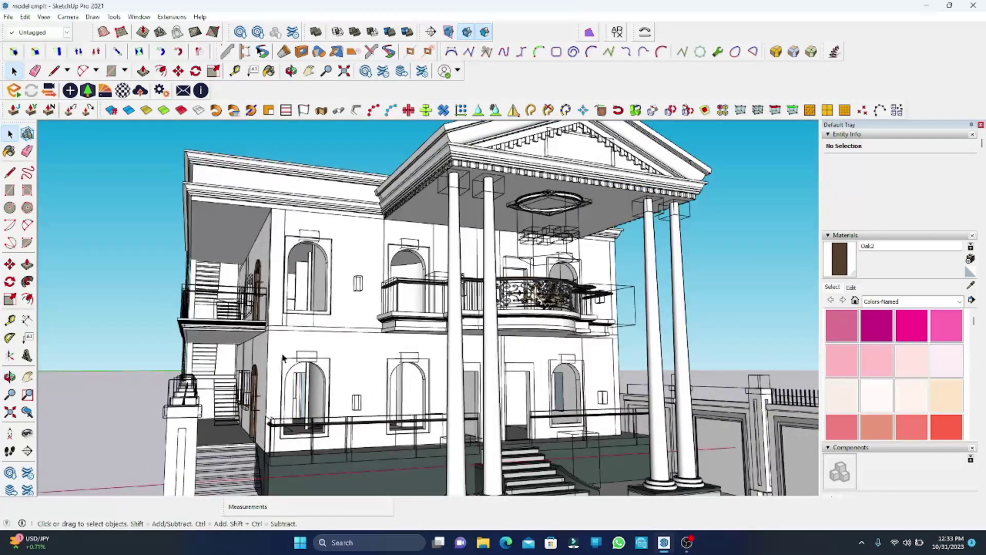
{"action": "middle_click_drag", "start_coordinate": [281, 346], "coordinate": [326, 335]}
{"action": "scroll", "coordinate": [199, 208], "scroll_direction": "up", "scroll_amount": 3}
{"action": "scroll", "coordinate": [228, 225], "scroll_direction": "up", "scroll_amount": 3}
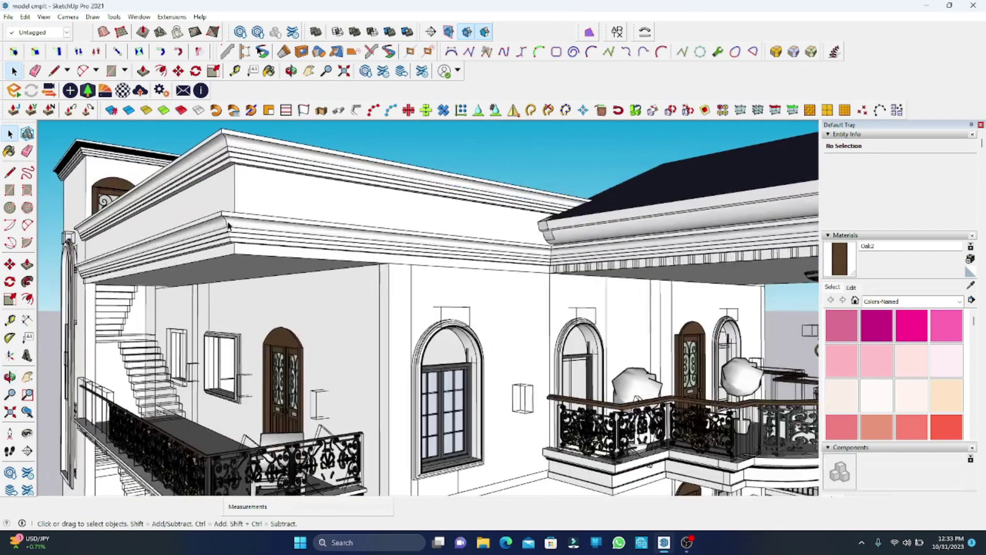
{"action": "left_click", "coordinate": [199, 153]}
{"action": "middle_click_drag", "start_coordinate": [202, 152], "coordinate": [235, 231]}
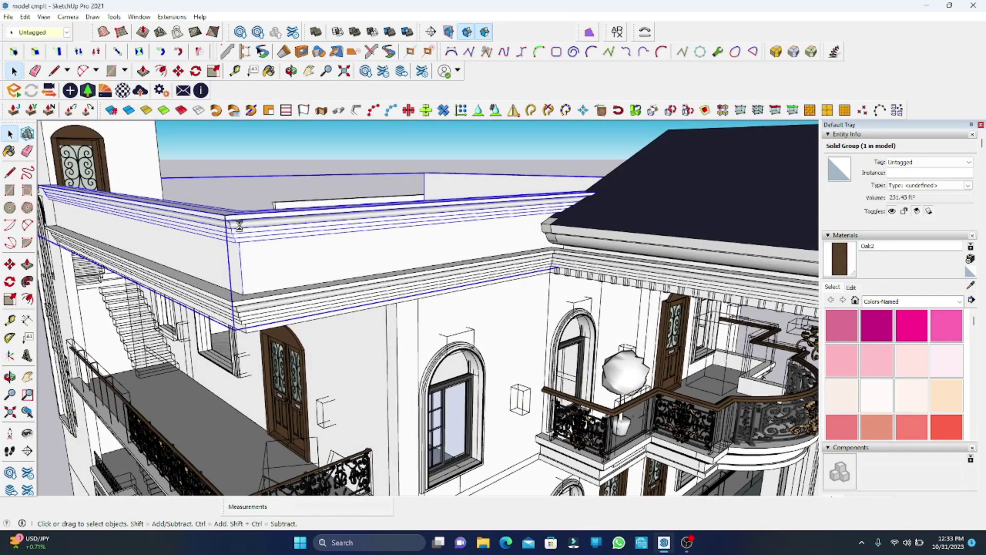
{"action": "key", "text": "Escape"}
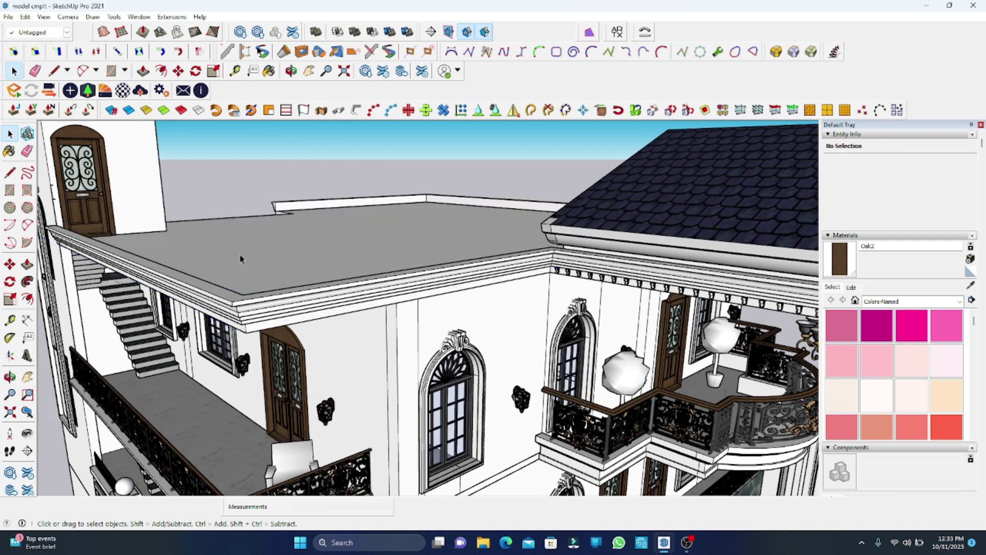
{"action": "middle_click_drag", "start_coordinate": [215, 308], "coordinate": [224, 319]}
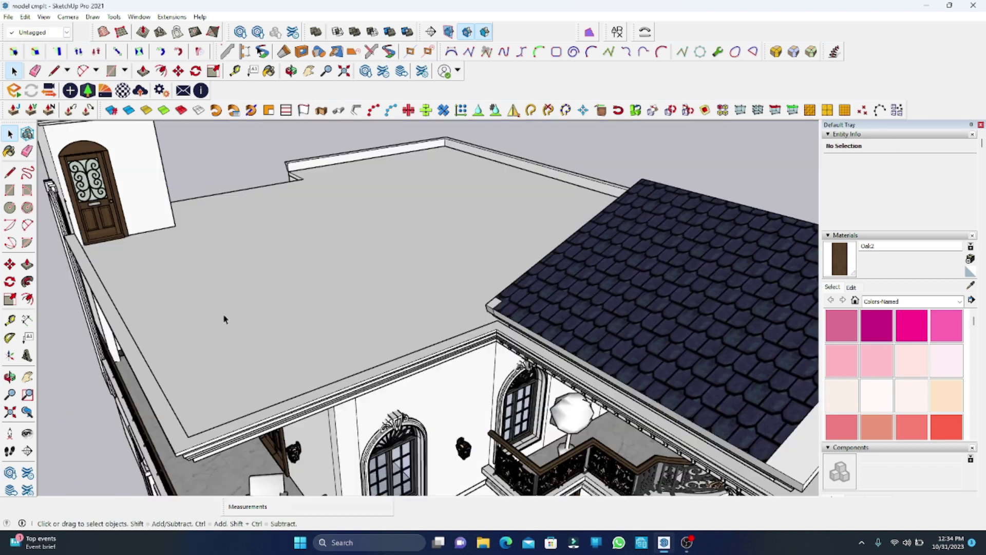
{"action": "scroll", "coordinate": [224, 319], "scroll_direction": "down", "scroll_amount": 2}
{"action": "scroll", "coordinate": [225, 314], "scroll_direction": "down", "scroll_amount": 2}
{"action": "scroll", "coordinate": [225, 312], "scroll_direction": "down", "scroll_amount": 2}
{"action": "scroll", "coordinate": [225, 313], "scroll_direction": "down", "scroll_amount": 2}
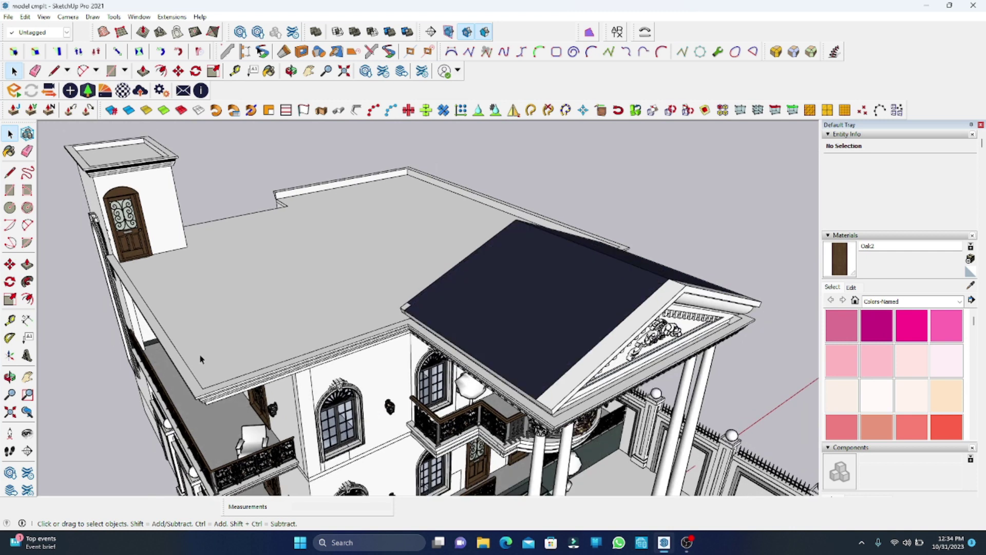
{"action": "scroll", "coordinate": [200, 359], "scroll_direction": "up", "scroll_amount": 2}
{"action": "scroll", "coordinate": [158, 356], "scroll_direction": "up", "scroll_amount": 2}
{"action": "scroll", "coordinate": [159, 360], "scroll_direction": "up", "scroll_amount": 2}
Draw a rectangular base strip along the roof edge beside the tower
{"action": "key", "text": "r"}
{"action": "scroll", "coordinate": [157, 349], "scroll_direction": "up", "scroll_amount": 2}
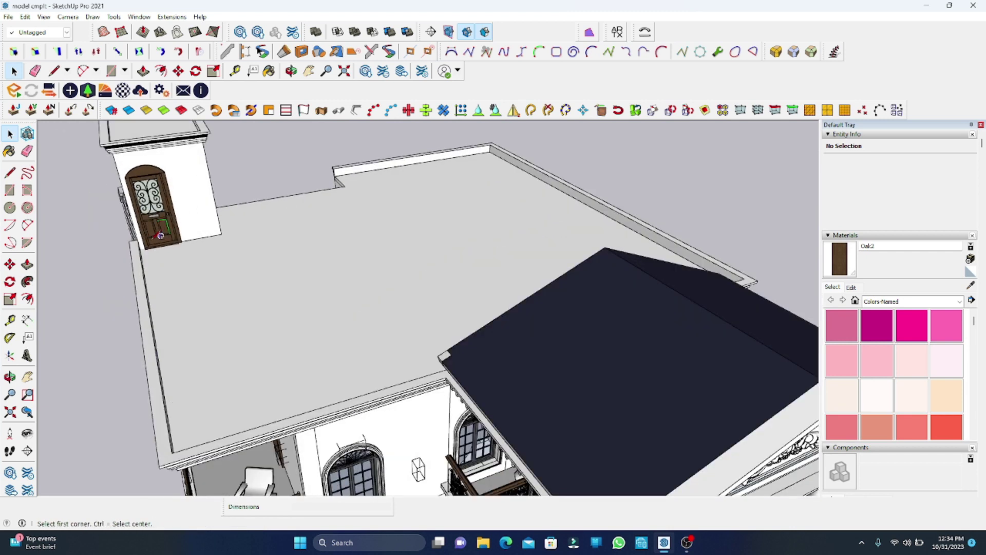
{"action": "scroll", "coordinate": [161, 235], "scroll_direction": "up", "scroll_amount": 3}
{"action": "scroll", "coordinate": [139, 254], "scroll_direction": "up", "scroll_amount": 2}
{"action": "scroll", "coordinate": [124, 262], "scroll_direction": "up", "scroll_amount": 2}
{"action": "left_click", "coordinate": [118, 266]}
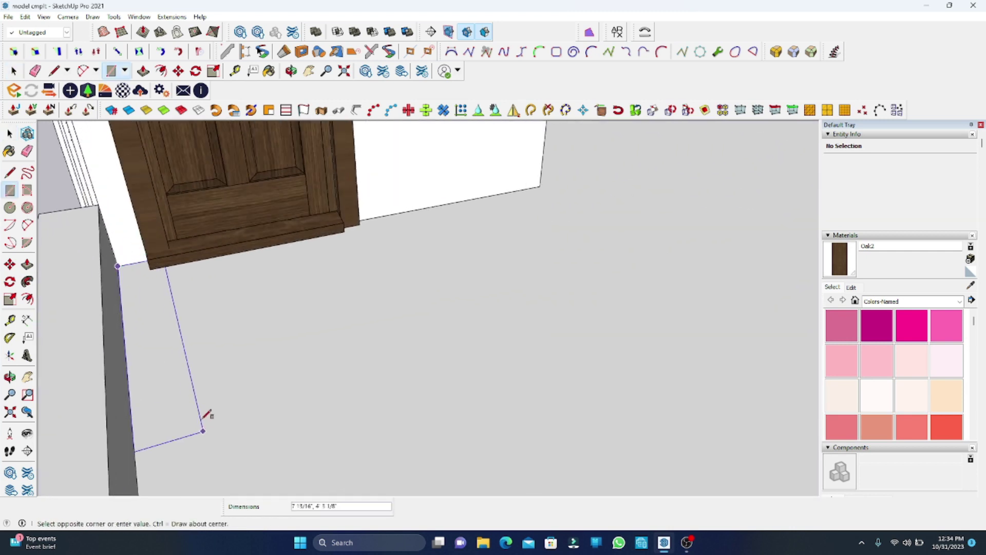
{"action": "scroll", "coordinate": [204, 416], "scroll_direction": "down", "scroll_amount": 3}
{"action": "scroll", "coordinate": [185, 335], "scroll_direction": "down", "scroll_amount": 2}
{"action": "scroll", "coordinate": [198, 425], "scroll_direction": "up", "scroll_amount": 1}
{"action": "scroll", "coordinate": [208, 458], "scroll_direction": "up", "scroll_amount": 2}
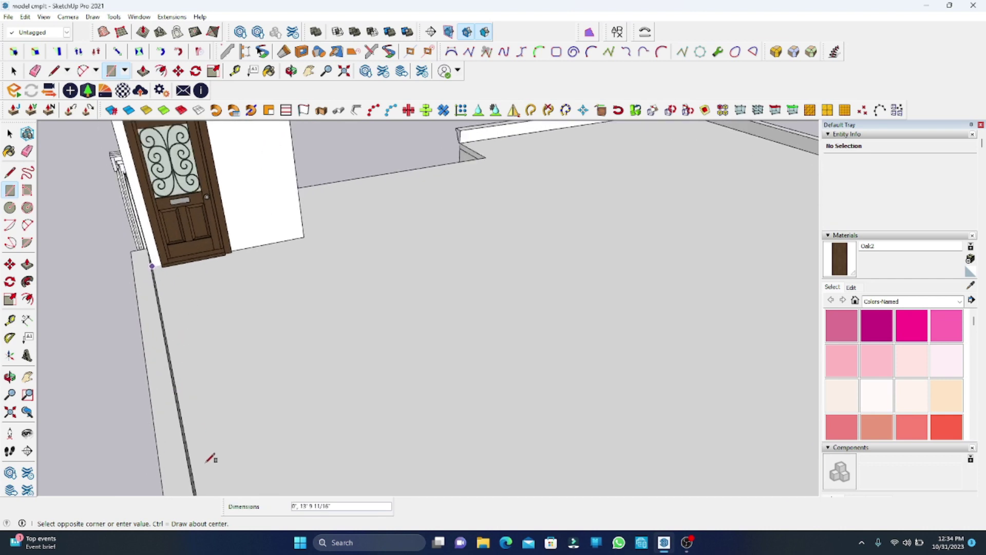
{"action": "scroll", "coordinate": [224, 470], "scroll_direction": "down", "scroll_amount": 3}
{"action": "middle_click_drag", "start_coordinate": [145, 409], "coordinate": [119, 379]}
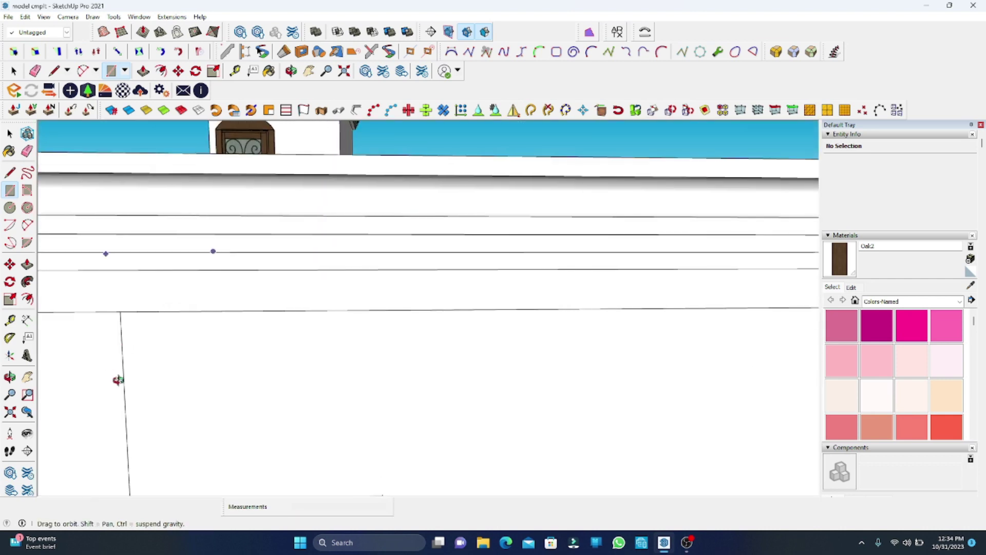
{"action": "scroll", "coordinate": [206, 422], "scroll_direction": "up", "scroll_amount": 3}
{"action": "scroll", "coordinate": [308, 457], "scroll_direction": "up", "scroll_amount": 2}
{"action": "scroll", "coordinate": [317, 452], "scroll_direction": "down", "scroll_amount": 2}
{"action": "scroll", "coordinate": [319, 432], "scroll_direction": "down", "scroll_amount": 2}
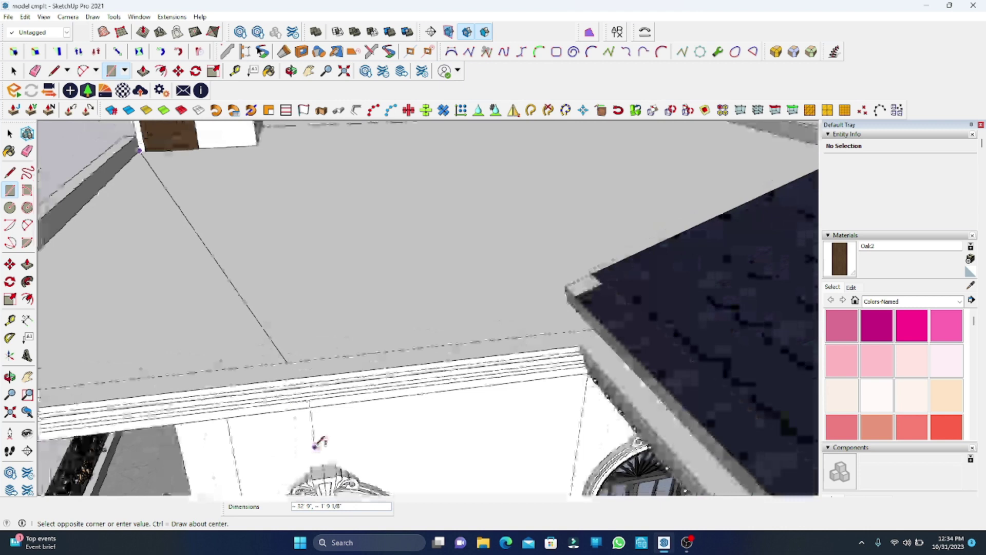
{"action": "scroll", "coordinate": [319, 413], "scroll_direction": "down", "scroll_amount": 2}
{"action": "scroll", "coordinate": [308, 411], "scroll_direction": "down", "scroll_amount": 1}
{"action": "scroll", "coordinate": [139, 372], "scroll_direction": "up", "scroll_amount": 2}
{"action": "scroll", "coordinate": [121, 372], "scroll_direction": "up", "scroll_amount": 1}
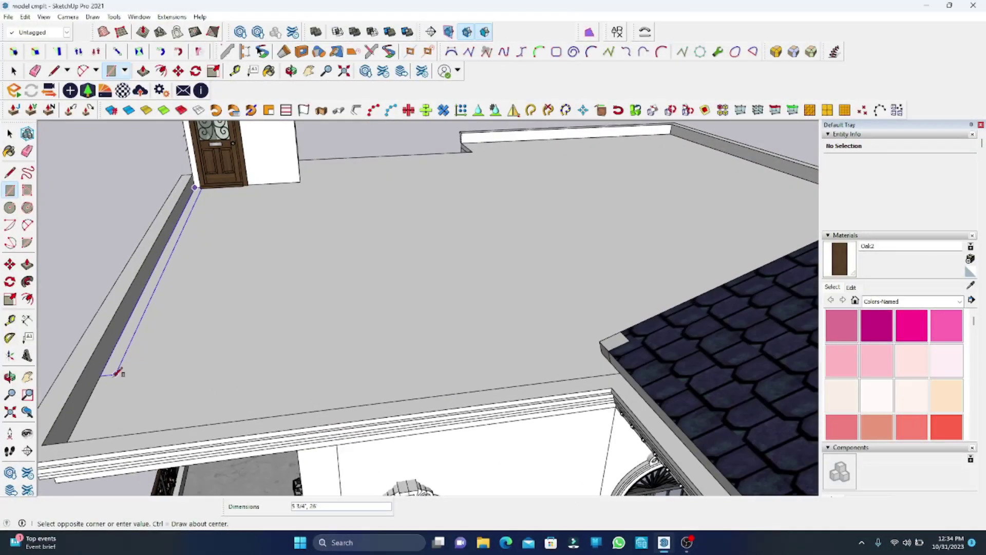
{"action": "left_click", "coordinate": [112, 379]}
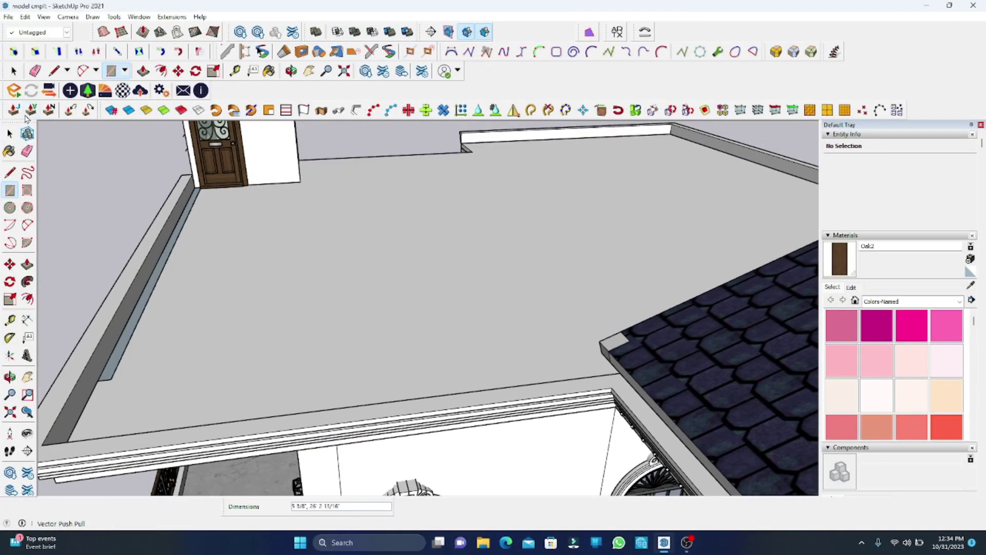
Select the new strip with its edges and make it a group
{"action": "left_click", "coordinate": [9, 134]}
{"action": "scroll", "coordinate": [106, 370], "scroll_direction": "up", "scroll_amount": 2}
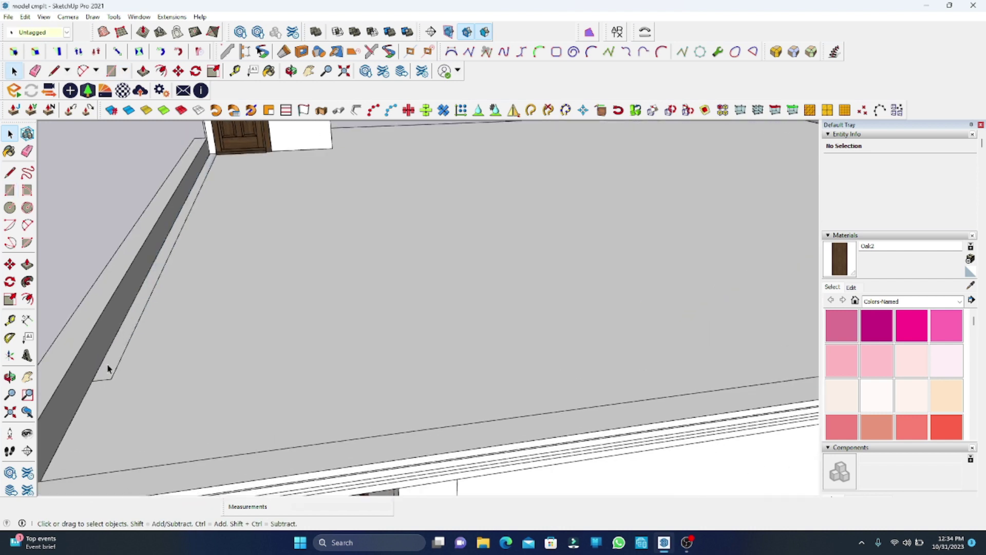
{"action": "double_click", "coordinate": [108, 368]}
{"action": "right_click", "coordinate": [108, 368]}
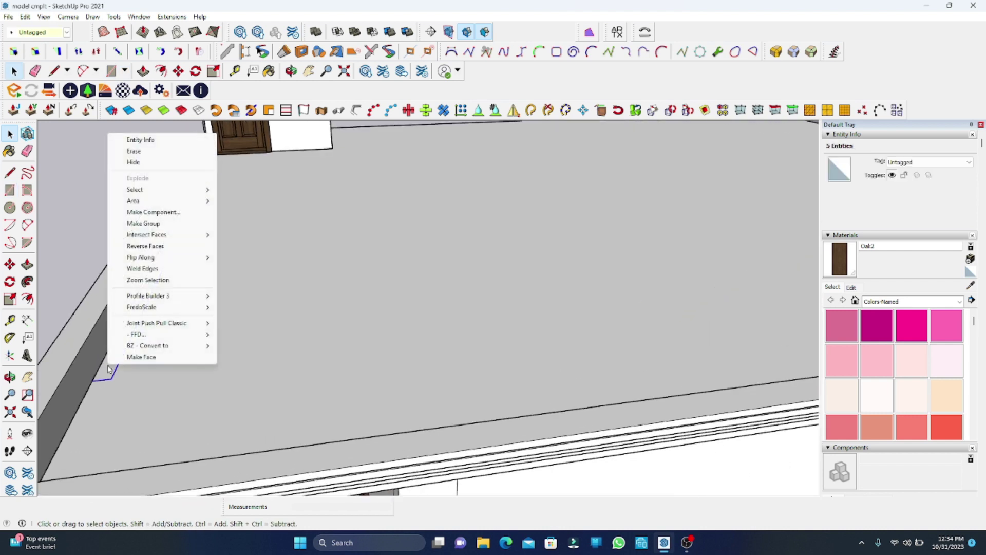
{"action": "left_click", "coordinate": [146, 228]}
Inside the group, push the strip face up 3' 6" to form the wall
{"action": "double_click", "coordinate": [126, 333]}
{"action": "key", "text": "p"}
{"action": "left_click", "coordinate": [115, 289]}
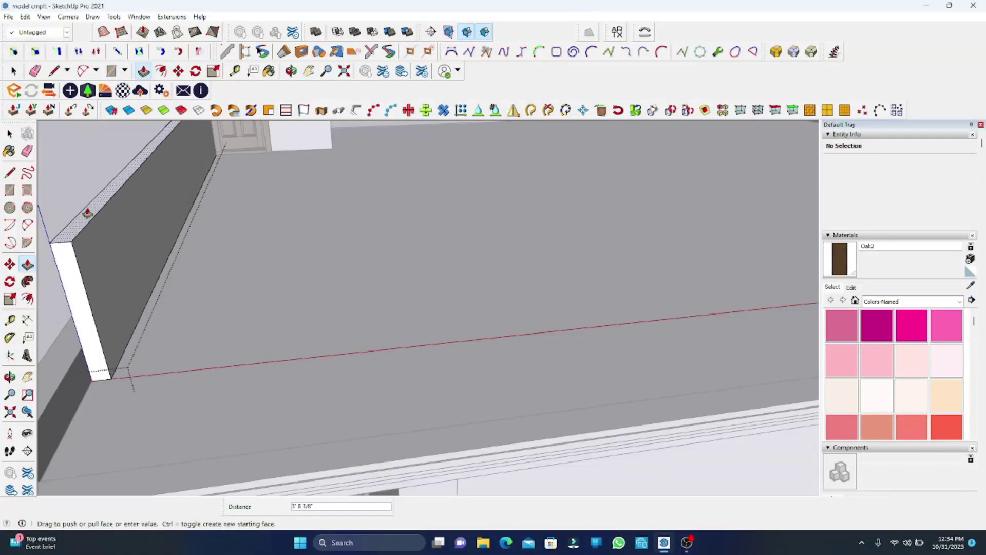
{"action": "type", "text": "16"}
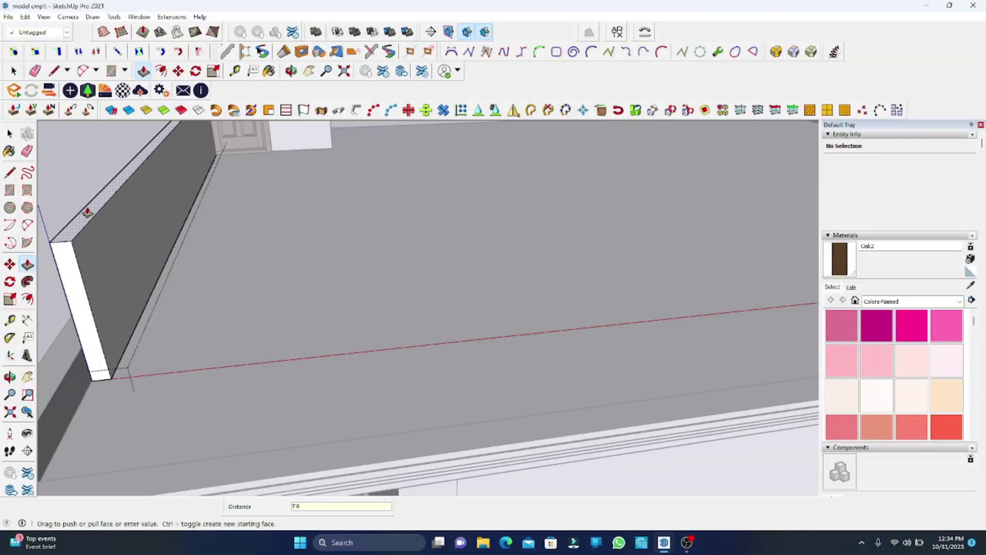
{"action": "key", "text": "Return"}
Extend the wall's end face along the roof edge and view the result from further out
{"action": "scroll", "coordinate": [349, 371], "scroll_direction": "up", "scroll_amount": 2}
{"action": "left_click", "coordinate": [136, 335]}
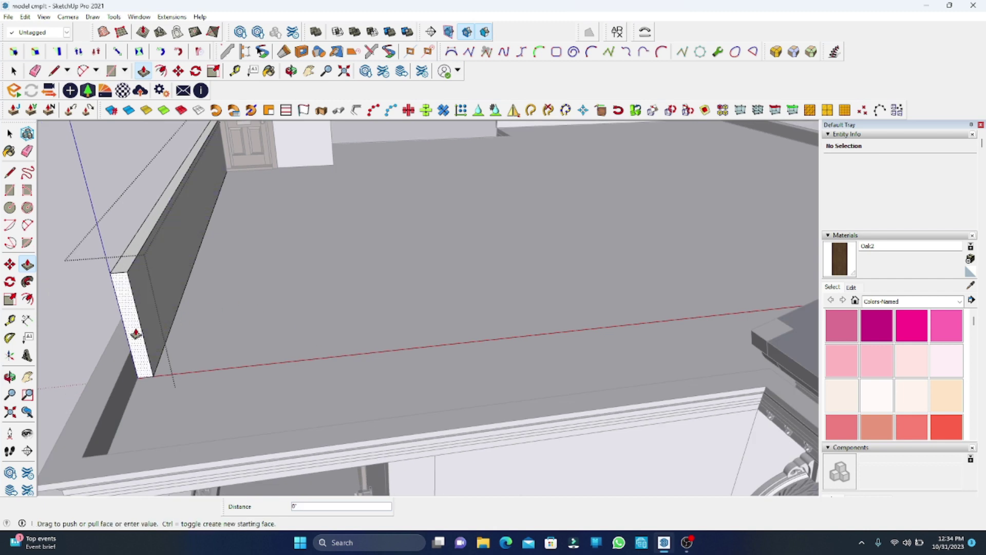
{"action": "left_click", "coordinate": [188, 448]}
{"action": "mouse_move", "coordinate": [188, 448]}
{"action": "middle_mouse_down"}
{"action": "mouse_move", "coordinate": [247, 363]}
{"action": "mouse_move", "coordinate": [286, 358]}
{"action": "mouse_move", "coordinate": [298, 332]}
{"action": "mouse_move", "coordinate": [55, 162]}
{"action": "middle_mouse_up"}
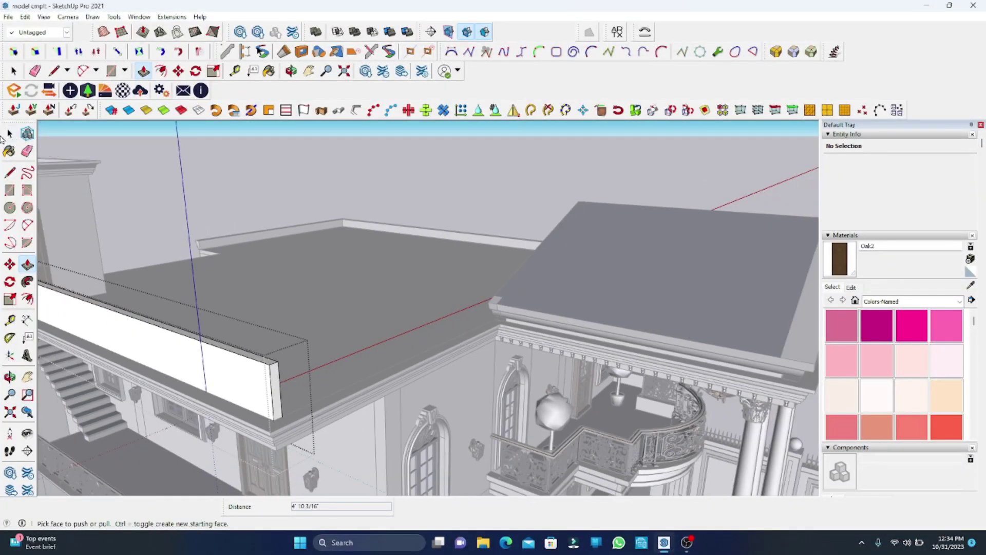
{"action": "key", "text": "space"}
{"action": "middle_click_drag", "start_coordinate": [220, 230], "coordinate": [379, 375]}
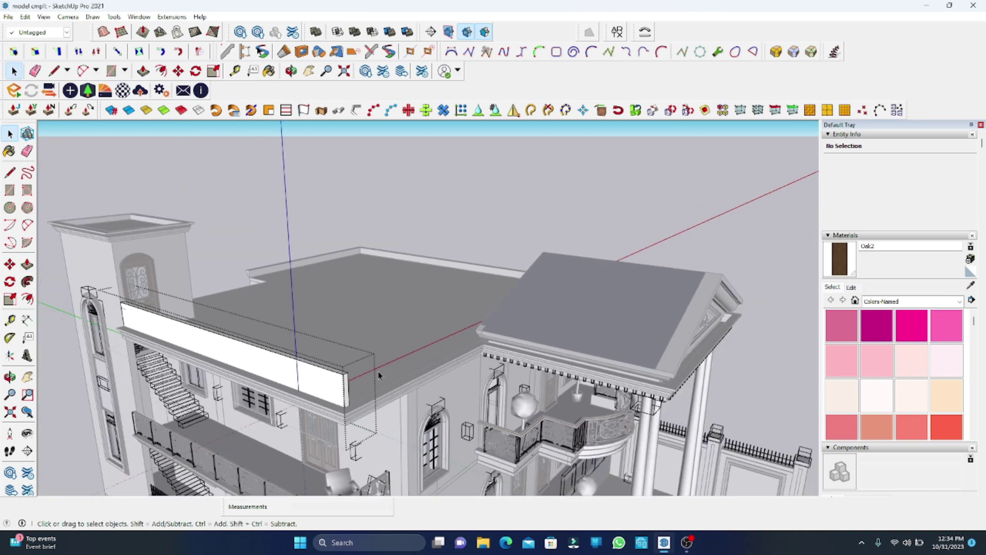
Frame the parapet top next to the tower door and switch to the Line tool
{"action": "scroll", "coordinate": [122, 322], "scroll_direction": "up", "scroll_amount": 1}
{"action": "scroll", "coordinate": [116, 312], "scroll_direction": "up", "scroll_amount": 3}
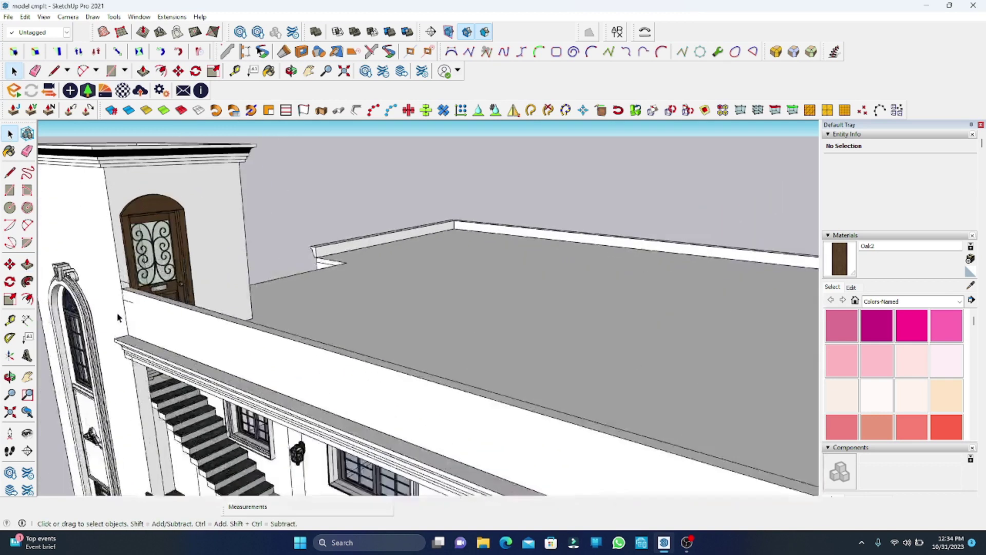
{"action": "scroll", "coordinate": [122, 294], "scroll_direction": "up", "scroll_amount": 3}
{"action": "mouse_move", "coordinate": [121, 294]}
{"action": "middle_mouse_down"}
{"action": "mouse_move", "coordinate": [224, 273]}
{"action": "mouse_move", "coordinate": [145, 288]}
{"action": "mouse_move", "coordinate": [271, 358]}
{"action": "mouse_move", "coordinate": [340, 347]}
{"action": "middle_mouse_up"}
{"action": "scroll", "coordinate": [144, 301], "scroll_direction": "down", "scroll_amount": 2}
{"action": "scroll", "coordinate": [340, 347], "scroll_direction": "down", "scroll_amount": 2}
{"action": "scroll", "coordinate": [411, 360], "scroll_direction": "up", "scroll_amount": 3}
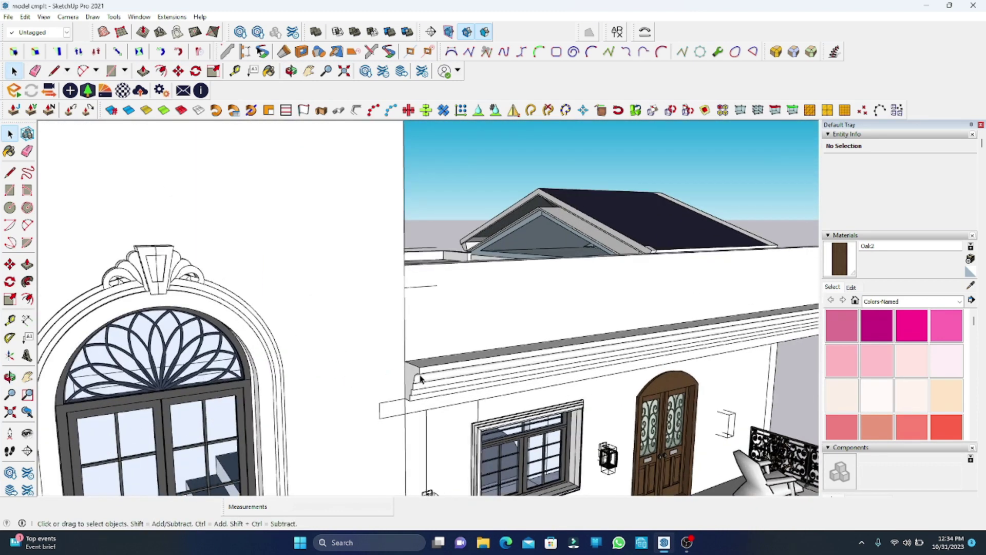
{"action": "scroll", "coordinate": [438, 371], "scroll_direction": "up", "scroll_amount": 3}
{"action": "mouse_move", "coordinate": [439, 371]}
{"action": "middle_mouse_down"}
{"action": "mouse_move", "coordinate": [298, 401]}
{"action": "mouse_move", "coordinate": [194, 446]}
{"action": "mouse_move", "coordinate": [213, 376]}
{"action": "mouse_move", "coordinate": [208, 334]}
{"action": "middle_mouse_up"}
{"action": "key", "text": "l"}
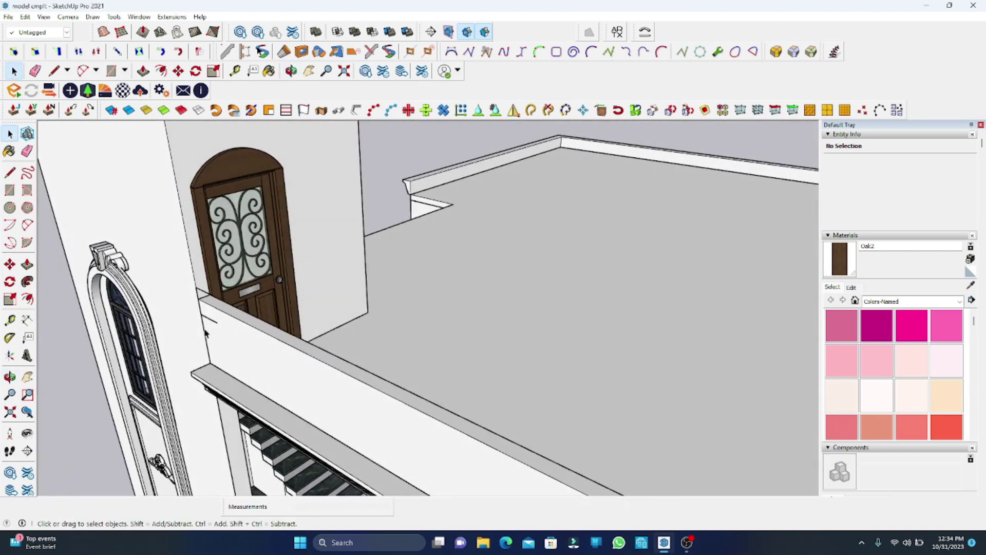
{"action": "scroll", "coordinate": [212, 296], "scroll_direction": "up", "scroll_amount": 2}
{"action": "scroll", "coordinate": [196, 298], "scroll_direction": "up", "scroll_amount": 2}
{"action": "scroll", "coordinate": [194, 302], "scroll_direction": "up", "scroll_amount": 2}
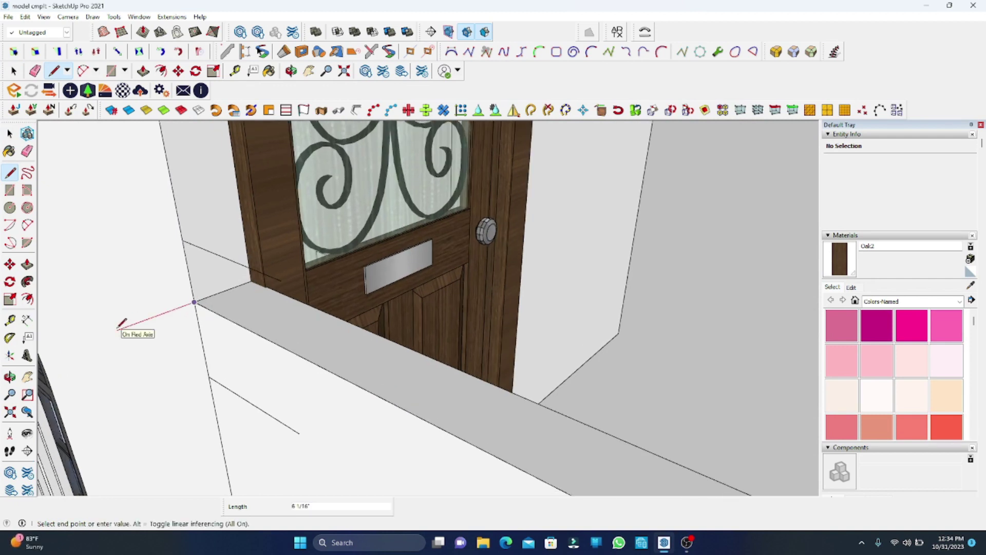
Trace a closed rectangular profile face on the tower wall at the parapet top
{"action": "scroll", "coordinate": [122, 322], "scroll_direction": "down", "scroll_amount": 3}
{"action": "scroll", "coordinate": [155, 308], "scroll_direction": "down", "scroll_amount": 3}
{"action": "middle_click_drag", "start_coordinate": [206, 303], "coordinate": [313, 316]}
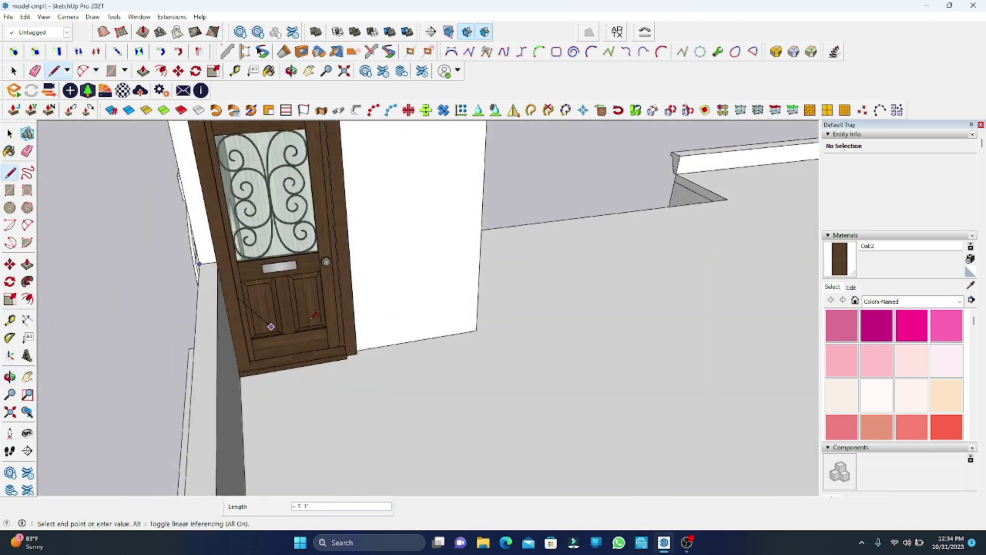
{"action": "scroll", "coordinate": [311, 318], "scroll_direction": "down", "scroll_amount": 3}
{"action": "scroll", "coordinate": [231, 296], "scroll_direction": "up", "scroll_amount": 2}
{"action": "scroll", "coordinate": [216, 294], "scroll_direction": "up", "scroll_amount": 5}
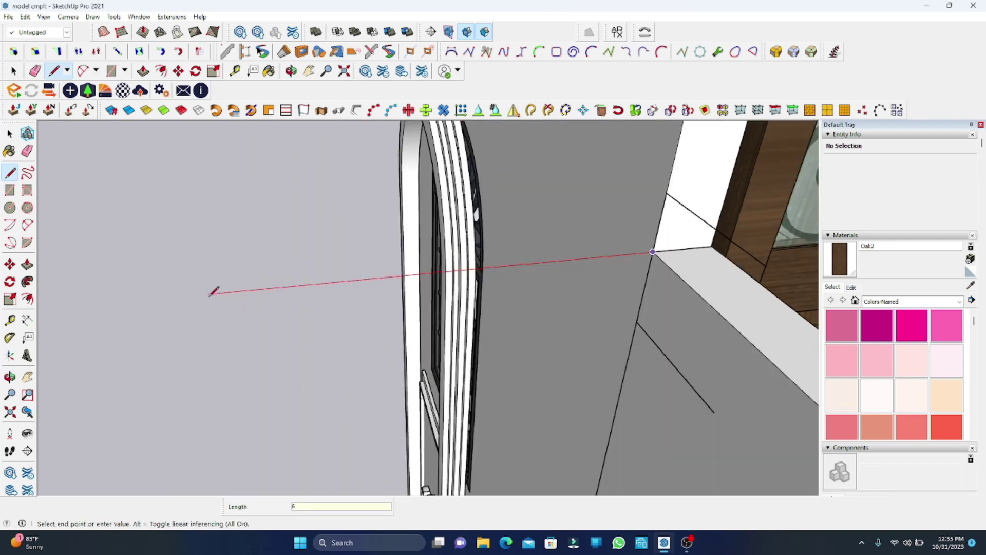
{"action": "scroll", "coordinate": [213, 289], "scroll_direction": "down", "scroll_amount": 3}
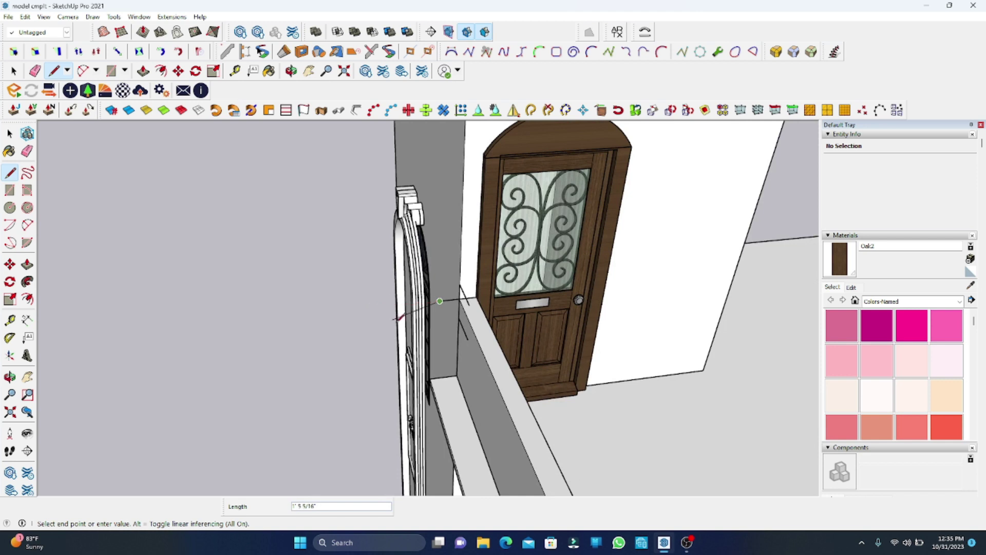
{"action": "scroll", "coordinate": [448, 331], "scroll_direction": "up", "scroll_amount": 1}
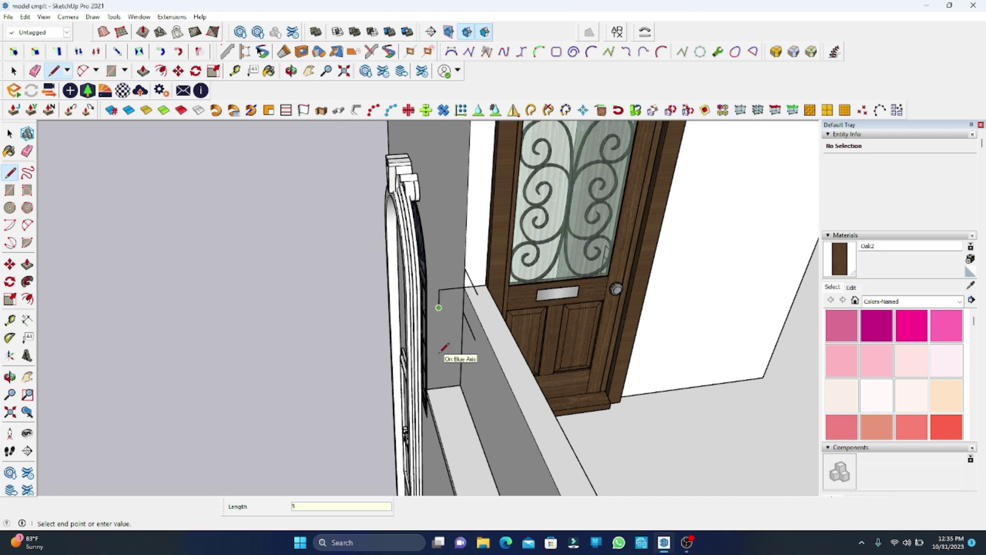
{"action": "scroll", "coordinate": [464, 287], "scroll_direction": "up", "scroll_amount": 2}
{"action": "scroll", "coordinate": [460, 296], "scroll_direction": "up", "scroll_amount": 1}
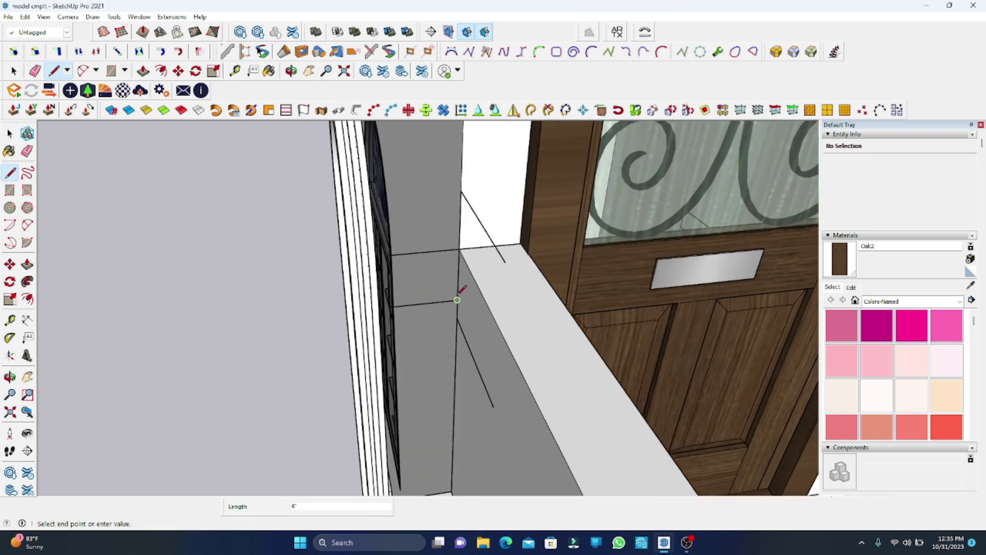
{"action": "left_click", "coordinate": [457, 300]}
Make the small profile face a group
{"action": "middle_click_drag", "start_coordinate": [440, 279], "coordinate": [442, 146]}
{"action": "left_click", "coordinate": [8, 133]}
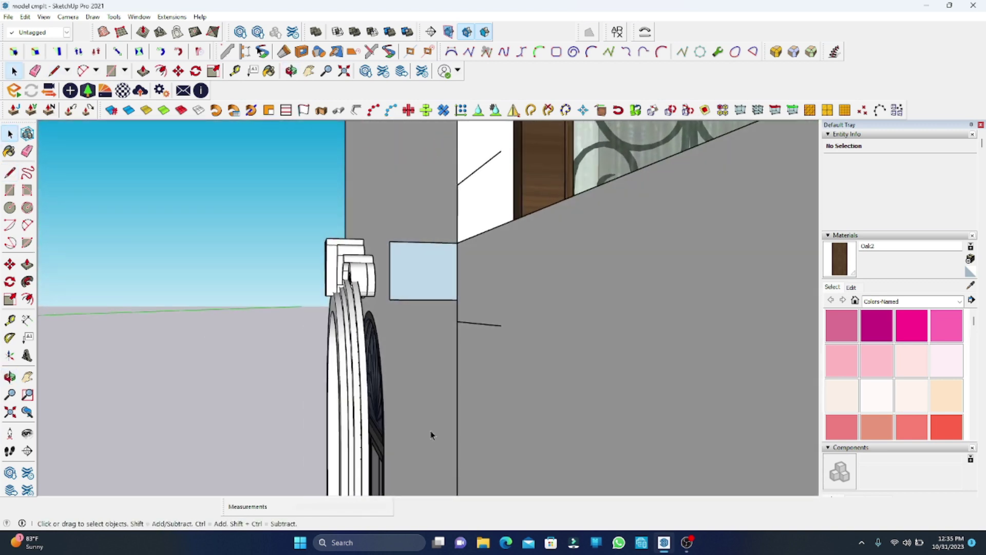
{"action": "right_click", "coordinate": [420, 279]}
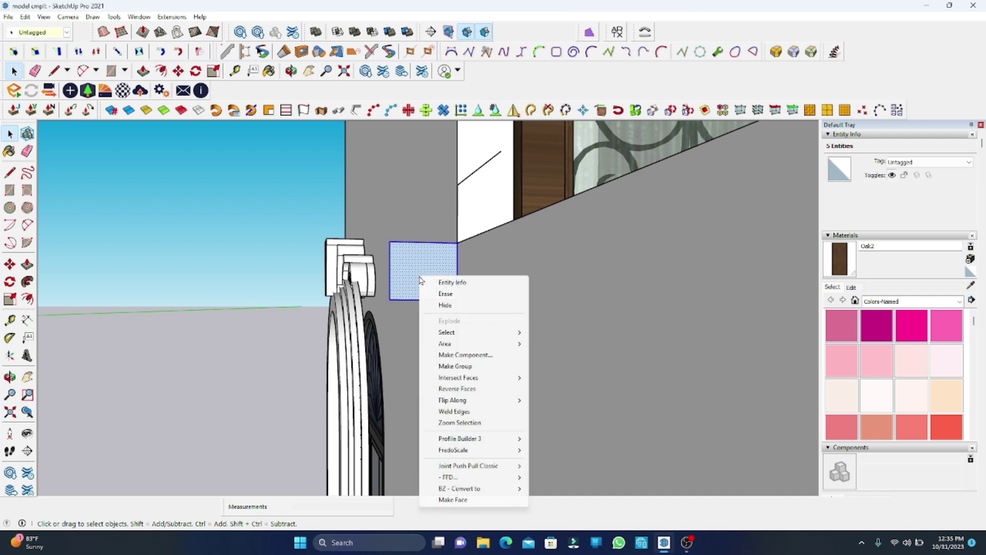
{"action": "left_click", "coordinate": [433, 367]}
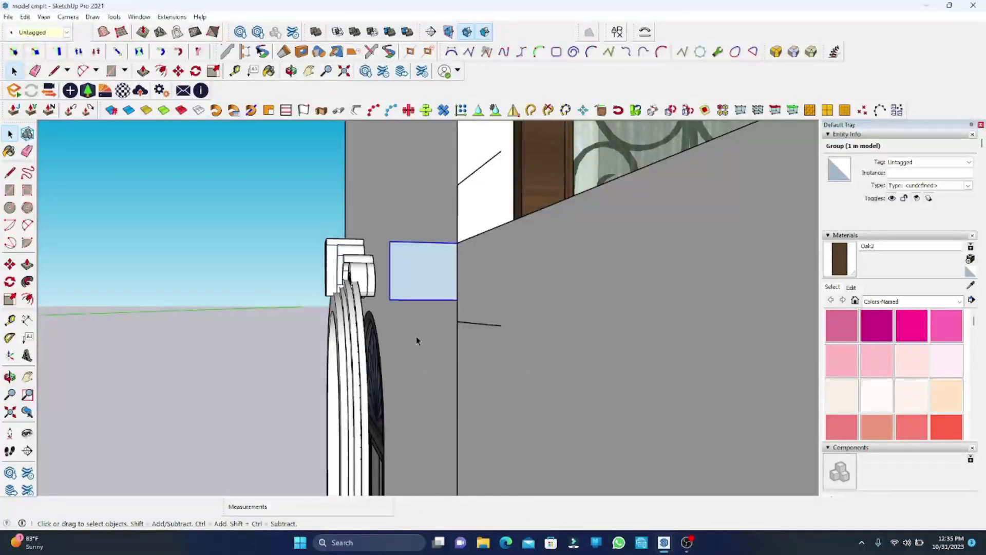
Inside the profile group, draw a 7" line from the profile's lower-right corner
{"action": "double_click", "coordinate": [429, 272]}
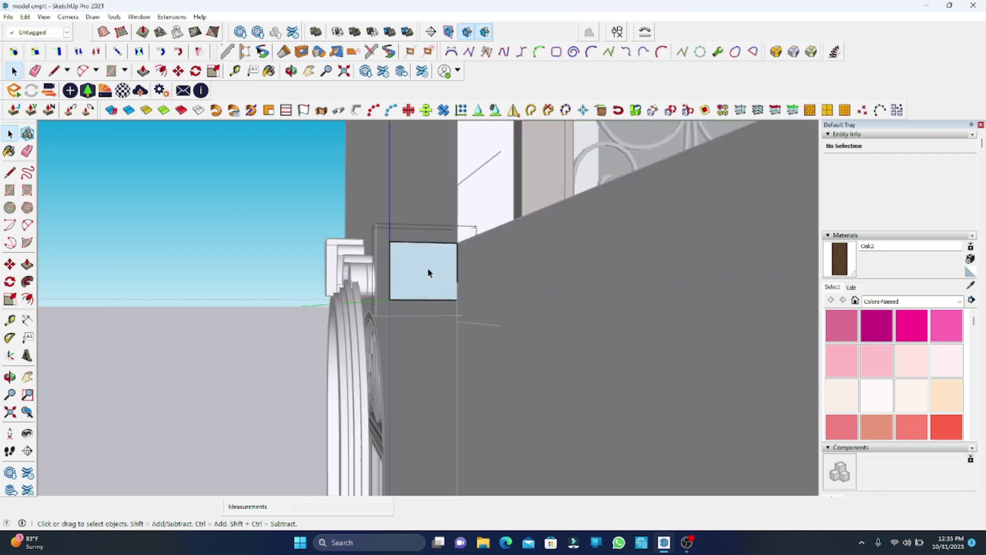
{"action": "key", "text": "l"}
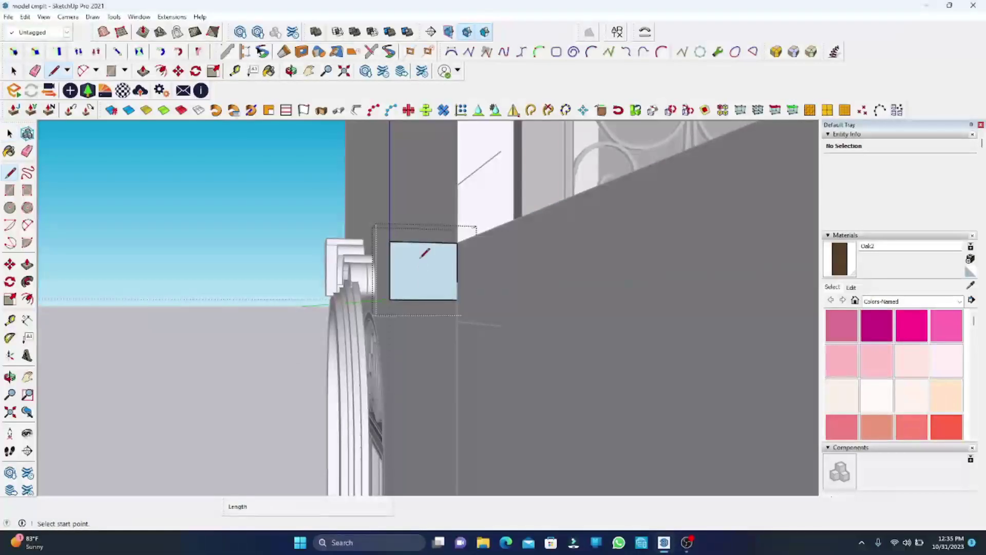
{"action": "scroll", "coordinate": [409, 248], "scroll_direction": "up", "scroll_amount": 1}
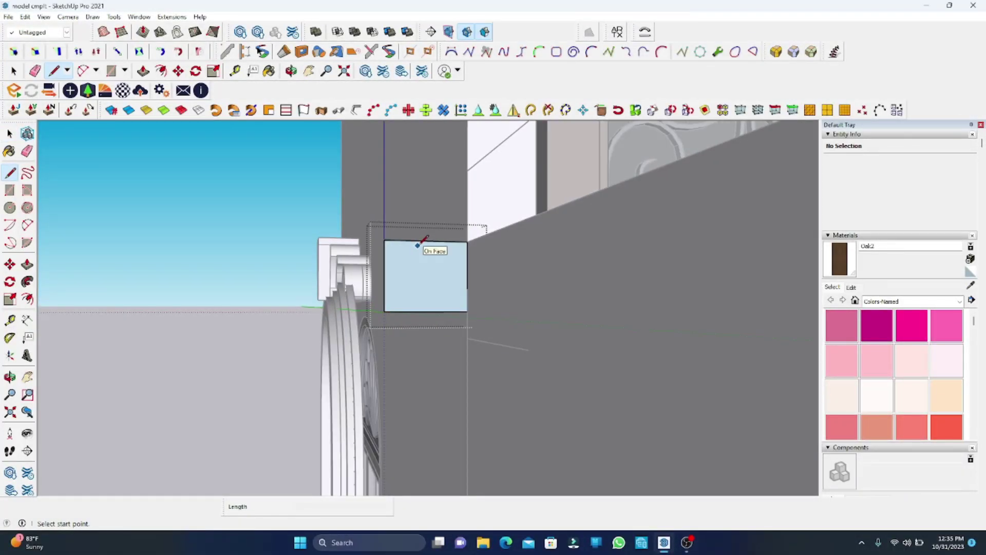
{"action": "scroll", "coordinate": [465, 319], "scroll_direction": "up", "scroll_amount": 2}
{"action": "scroll", "coordinate": [472, 316], "scroll_direction": "up", "scroll_amount": 2}
{"action": "left_click", "coordinate": [473, 322]}
{"action": "type", "text": "7"}
{"action": "key", "text": "Return"}
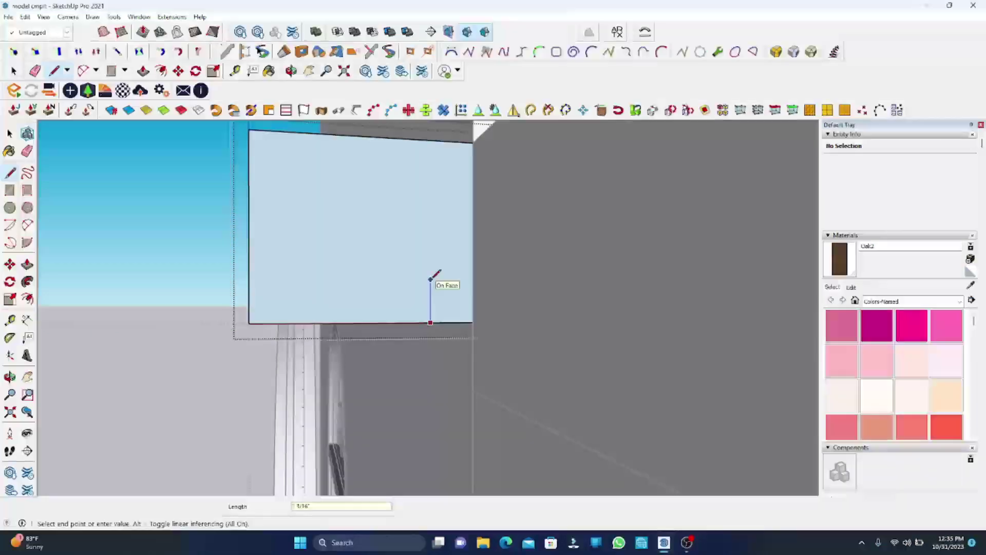
Draw the bottom edge and the bottom-right step's vertical edge and 1" horizontal
{"action": "left_click", "coordinate": [472, 322]}
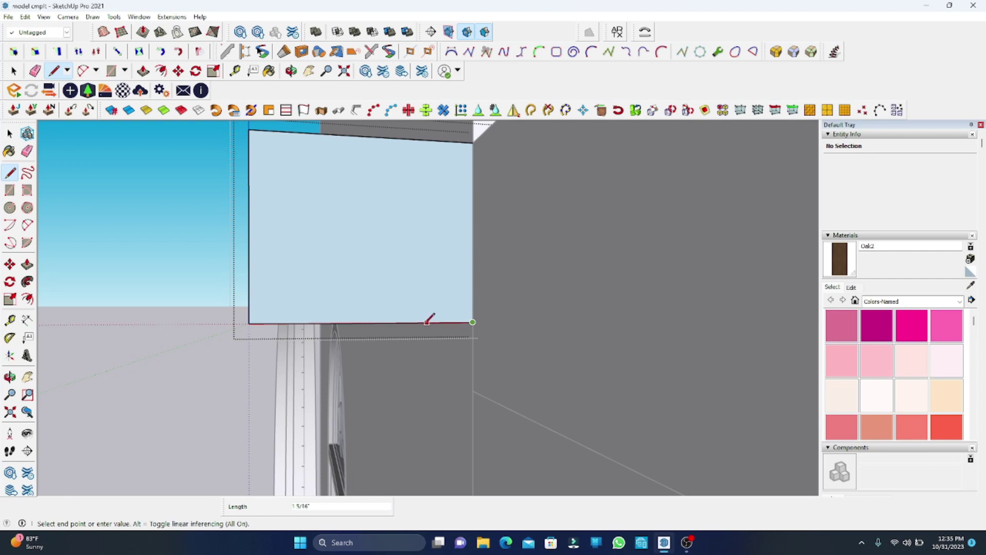
{"action": "left_click", "coordinate": [401, 322]}
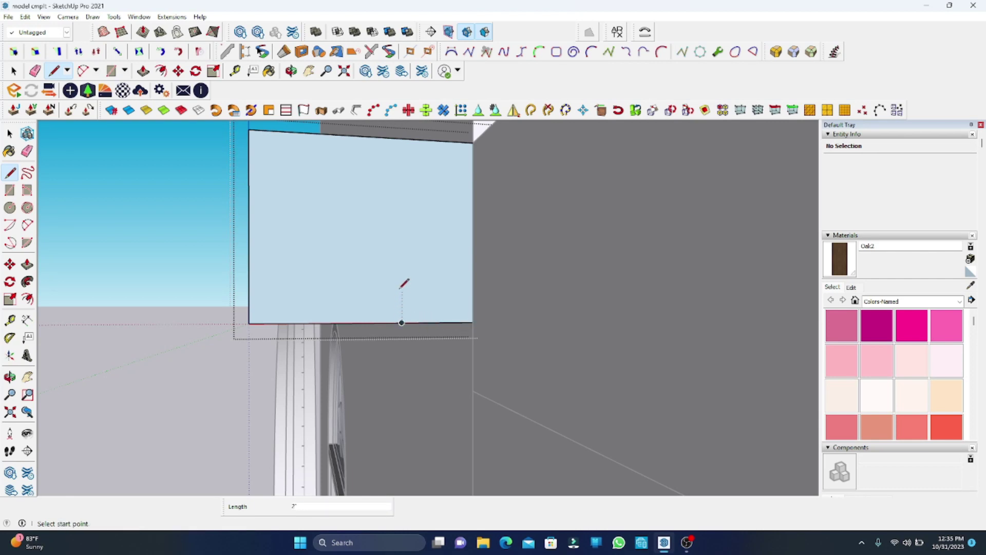
{"action": "left_click", "coordinate": [402, 316]}
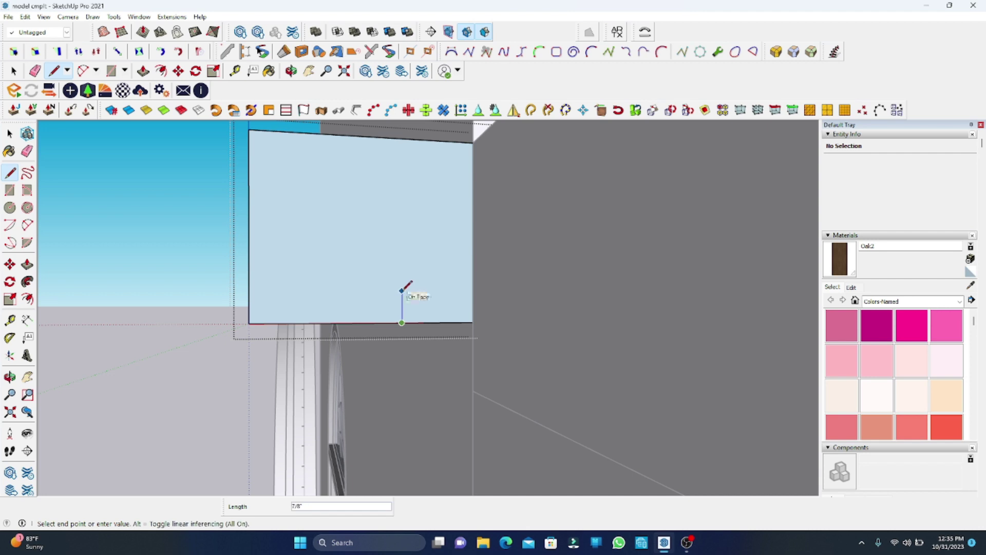
{"action": "left_click", "coordinate": [402, 285]}
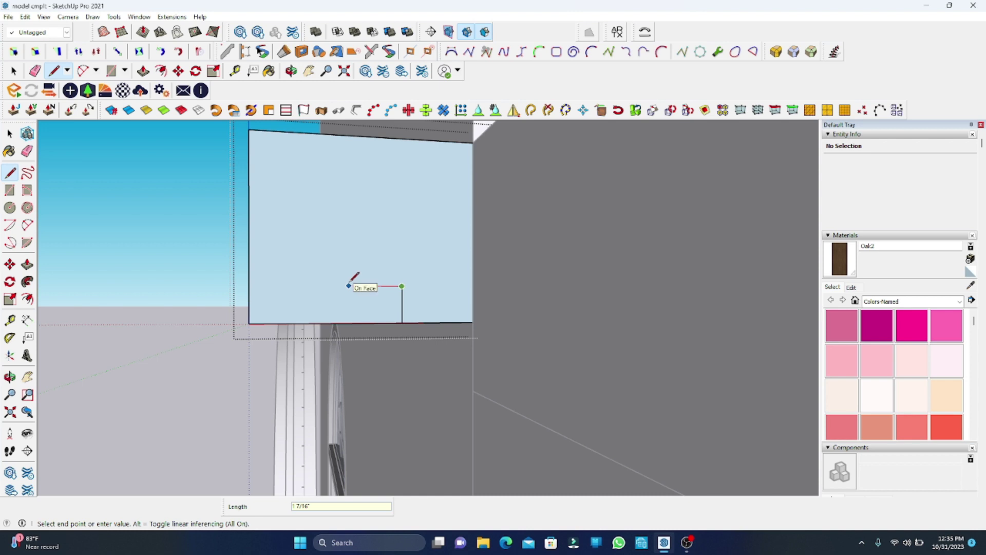
{"action": "key", "text": "Return"}
{"action": "key", "text": "Escape"}
Draw the top-left step: a 1" drop down the left edge and a 1" horizontal
{"action": "left_click", "coordinate": [248, 130]}
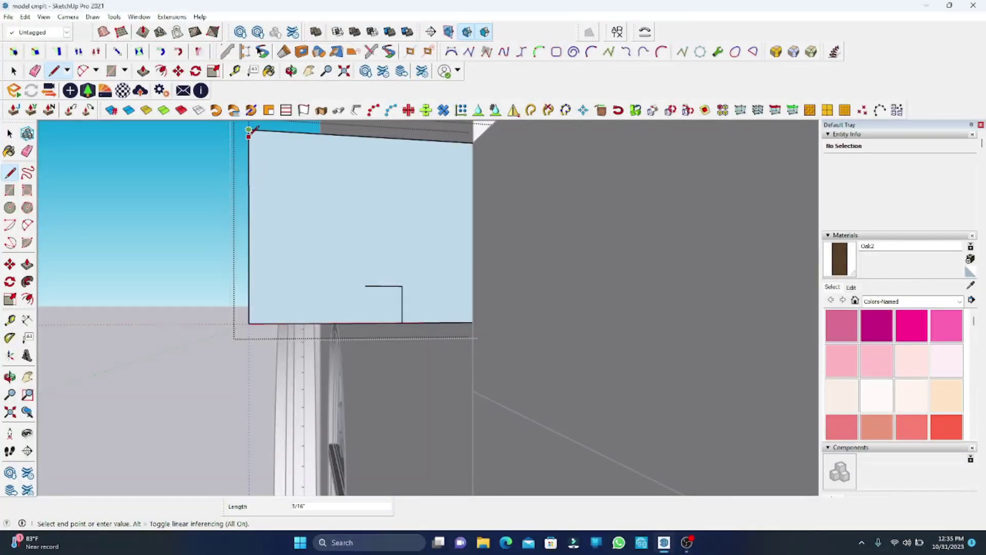
{"action": "type", "text": "1"}
{"action": "key", "text": "Return"}
{"action": "left_click", "coordinate": [248, 168]}
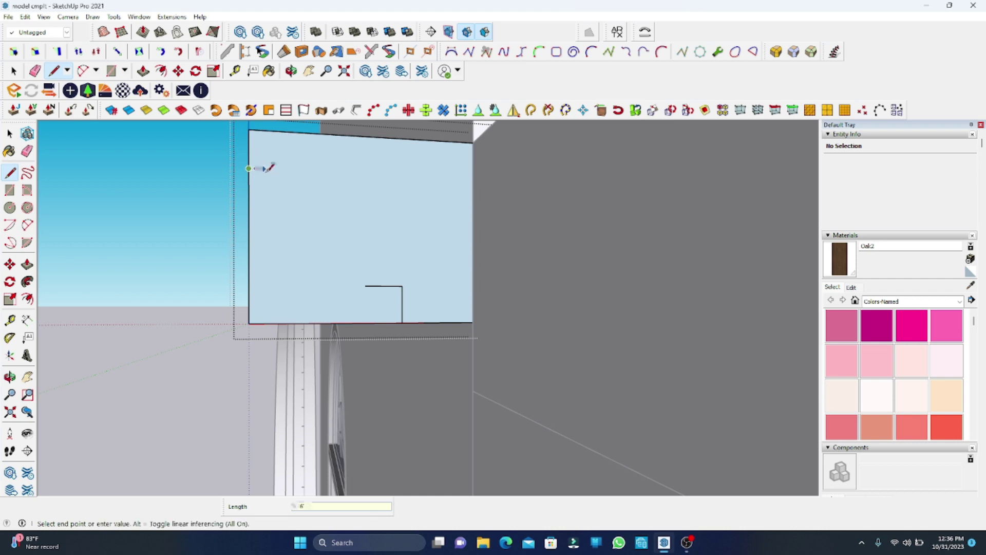
{"action": "type", "text": "1"}
{"action": "key", "text": "Return"}
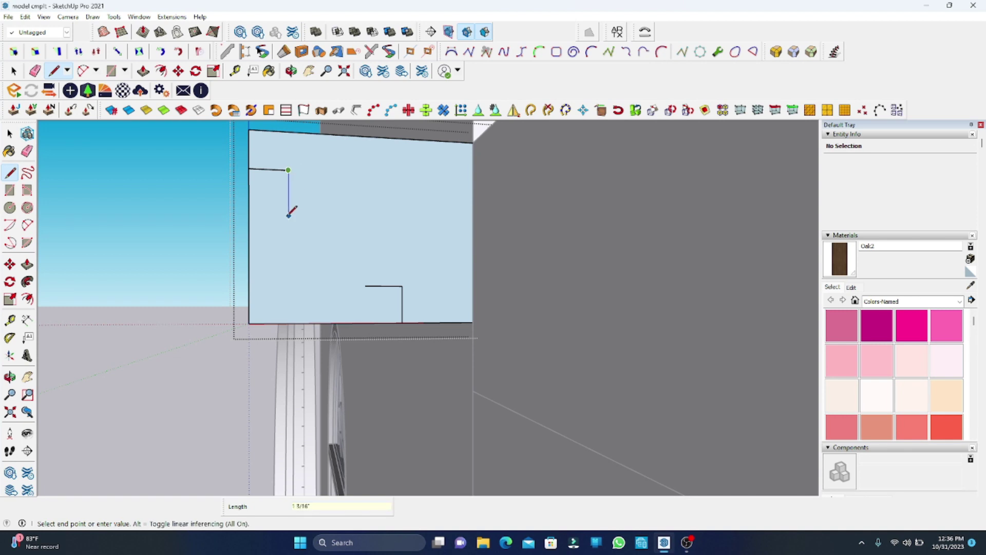
{"action": "key", "text": "Return"}
{"action": "key", "text": "Escape"}
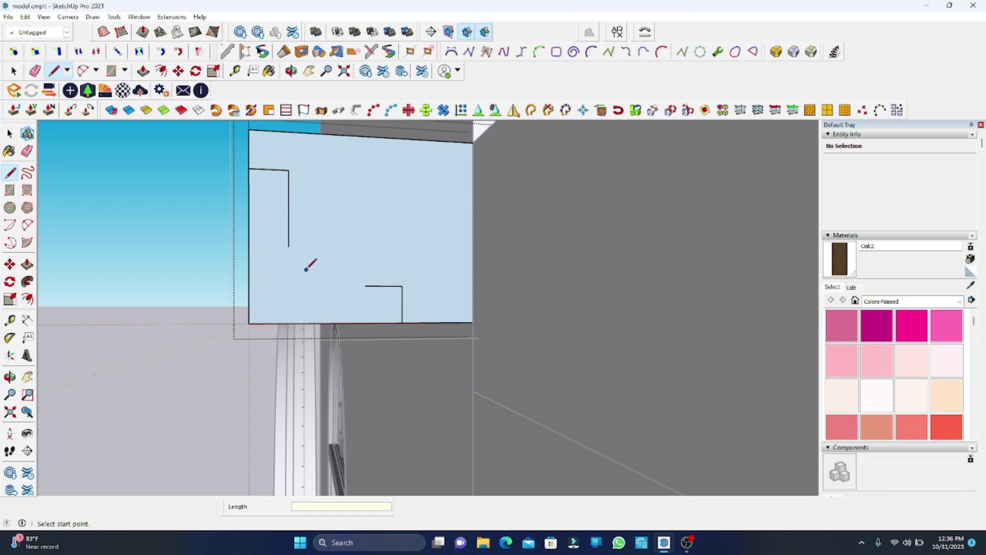
Erase the overlong vertical edge and redraw a shorter one below the top step
{"action": "key", "text": "e"}
{"action": "left_click", "coordinate": [288, 238]}
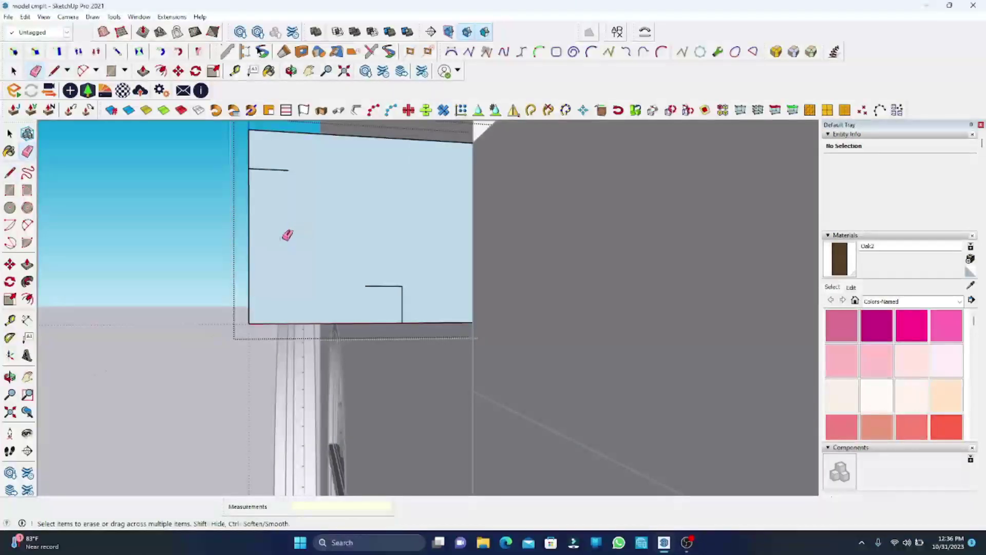
{"action": "key", "text": "l"}
{"action": "left_click", "coordinate": [288, 170]}
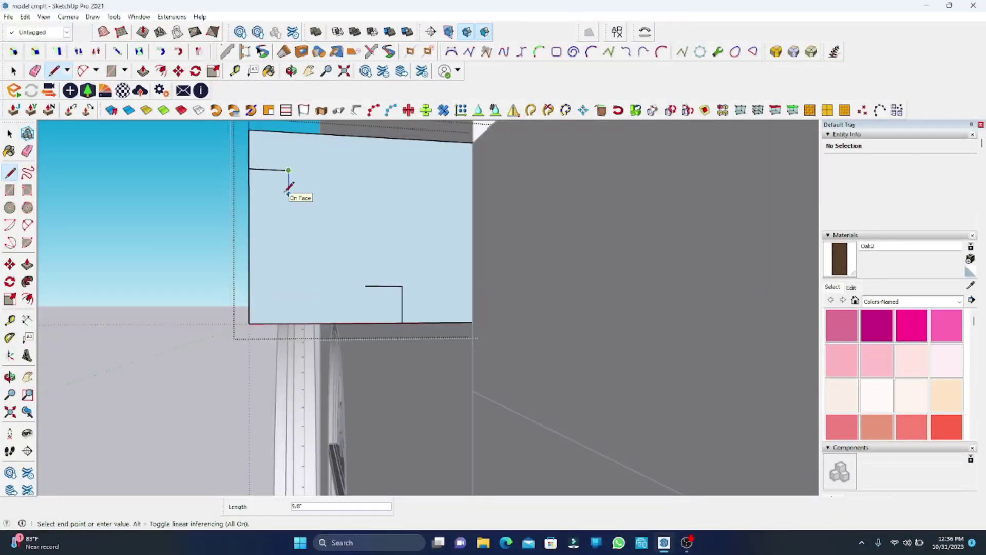
{"action": "left_click", "coordinate": [289, 208]}
{"action": "key", "text": "Escape"}
{"action": "key", "text": "shift+p"}
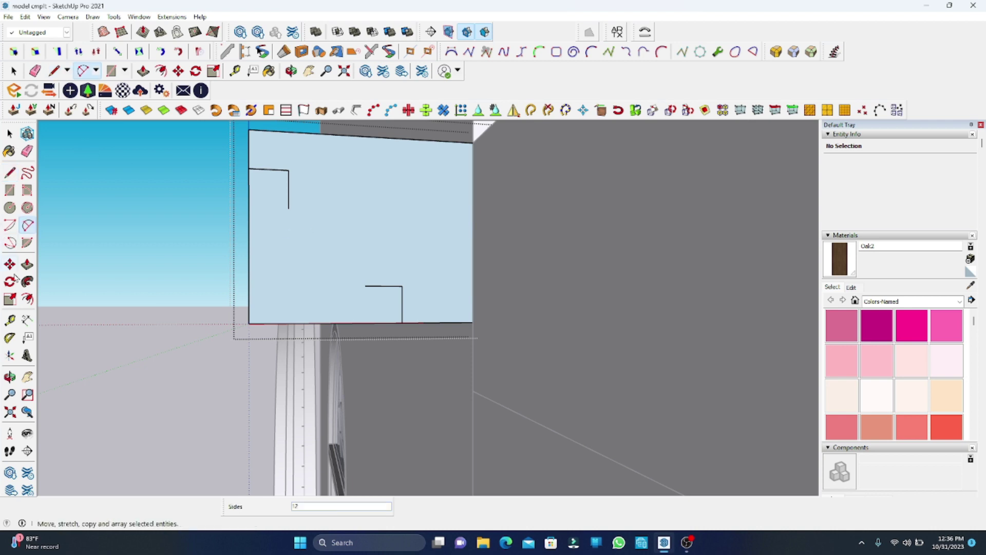
Draw an outward-bulging quarter-round arc joining the two step endpoints
{"action": "left_click", "coordinate": [25, 231]}
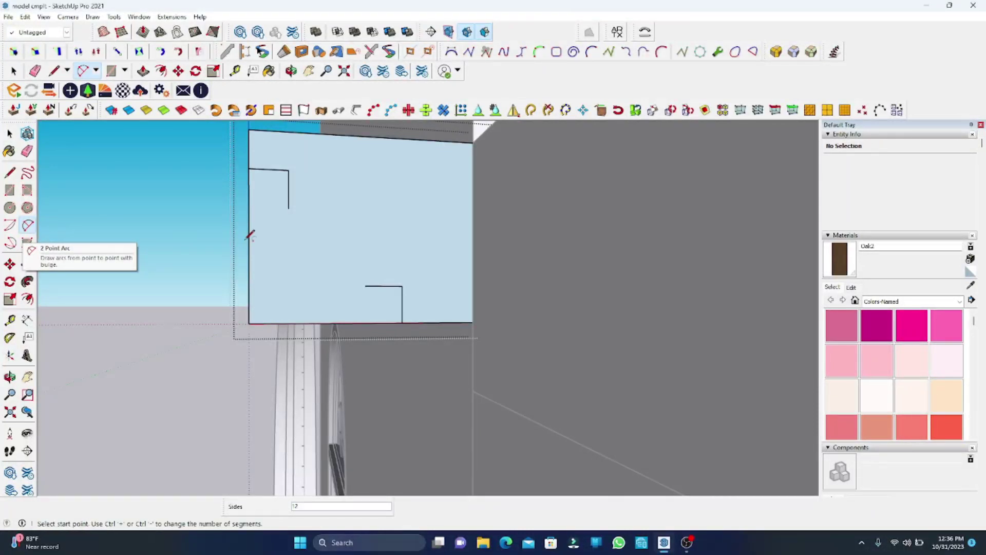
{"action": "left_click", "coordinate": [288, 208]}
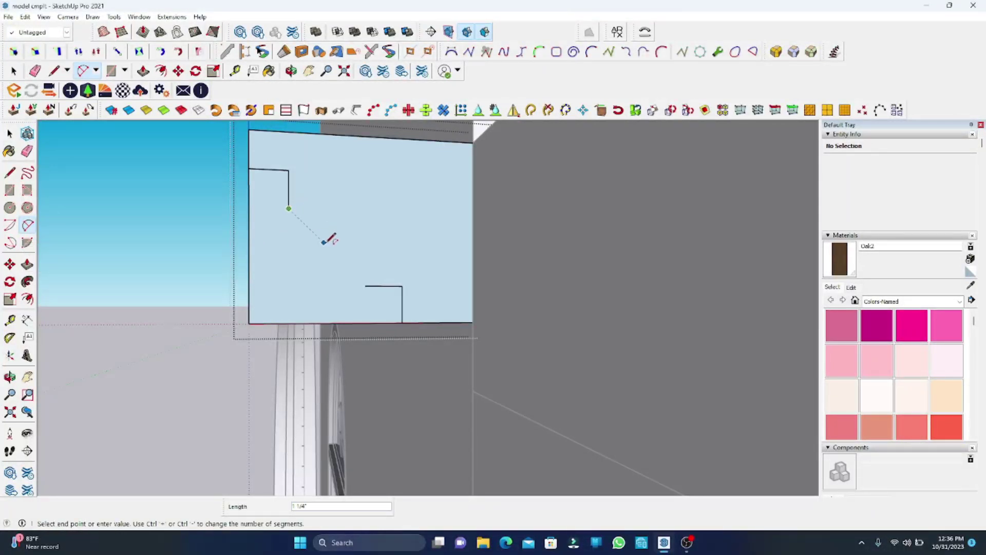
{"action": "left_click", "coordinate": [365, 286]}
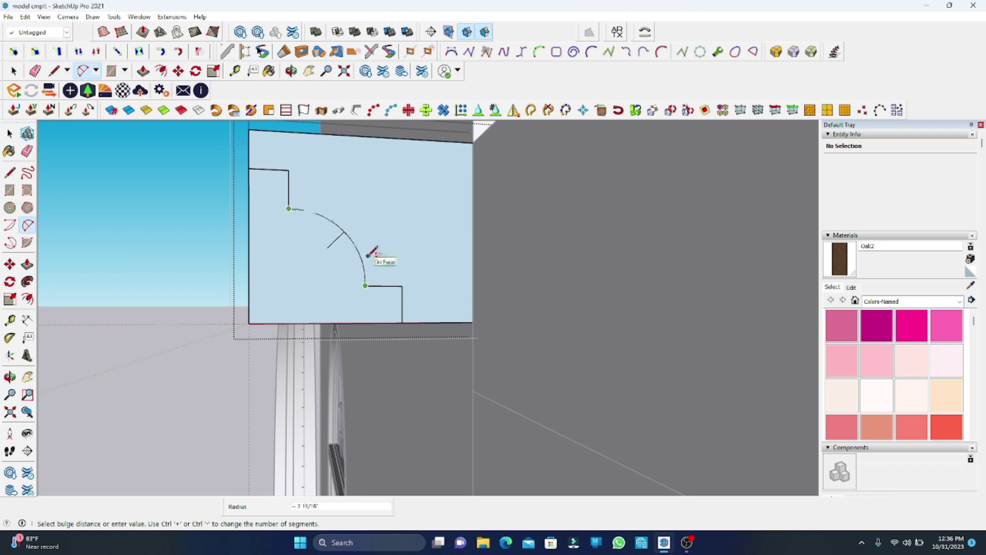
{"action": "left_click", "coordinate": [371, 251]}
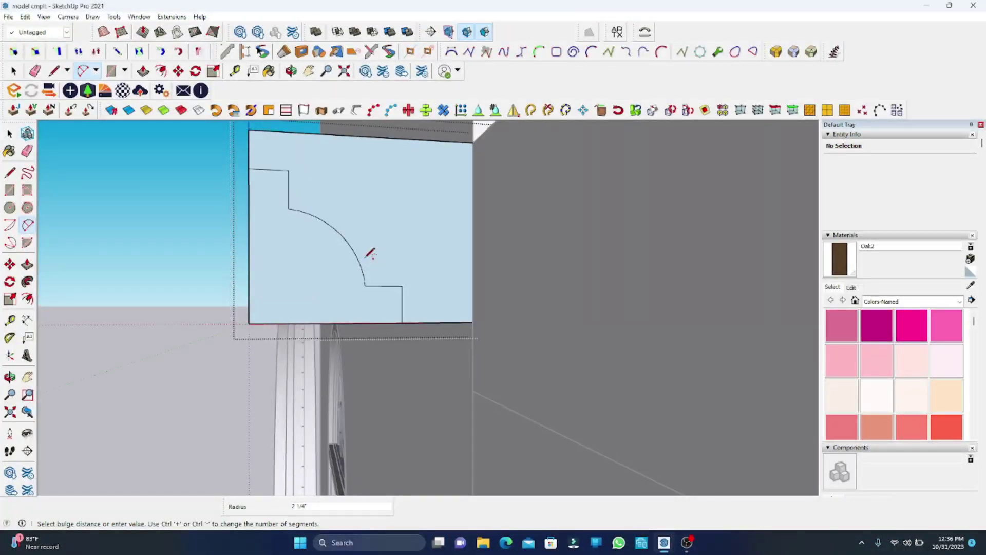
{"action": "left_click", "coordinate": [9, 134]}
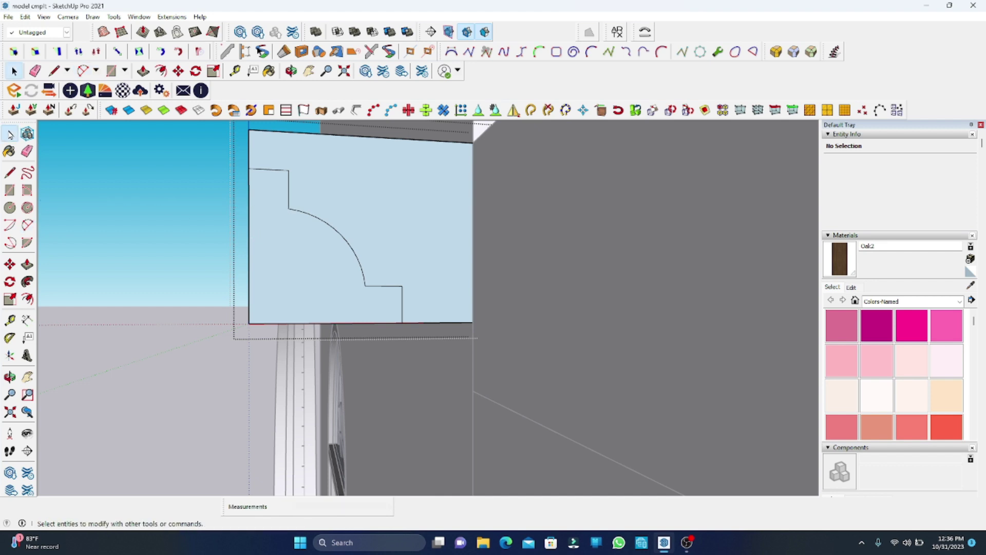
{"action": "left_click", "coordinate": [359, 264]}
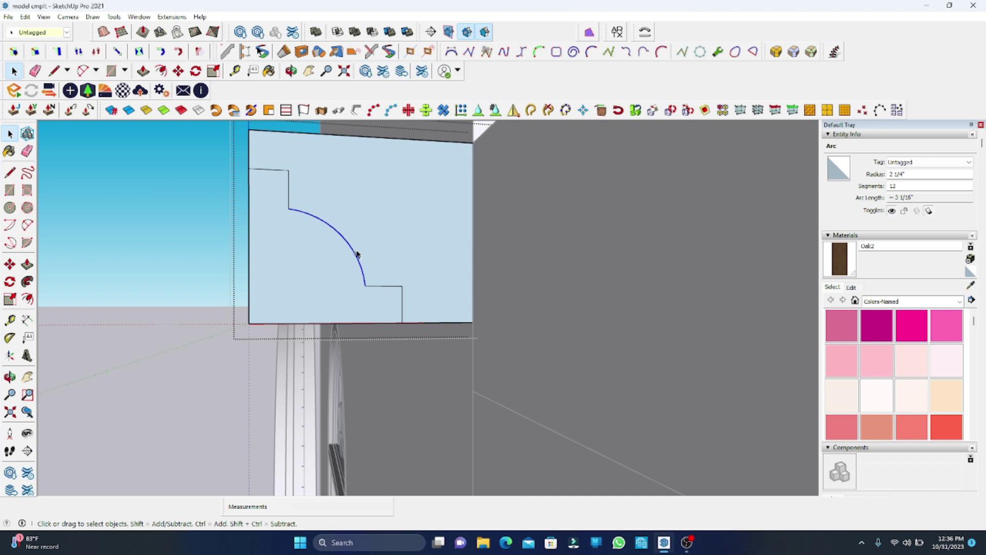
Draw a second, inward-curving arc between the same endpoints and orbit the view
{"action": "key", "text": "a"}
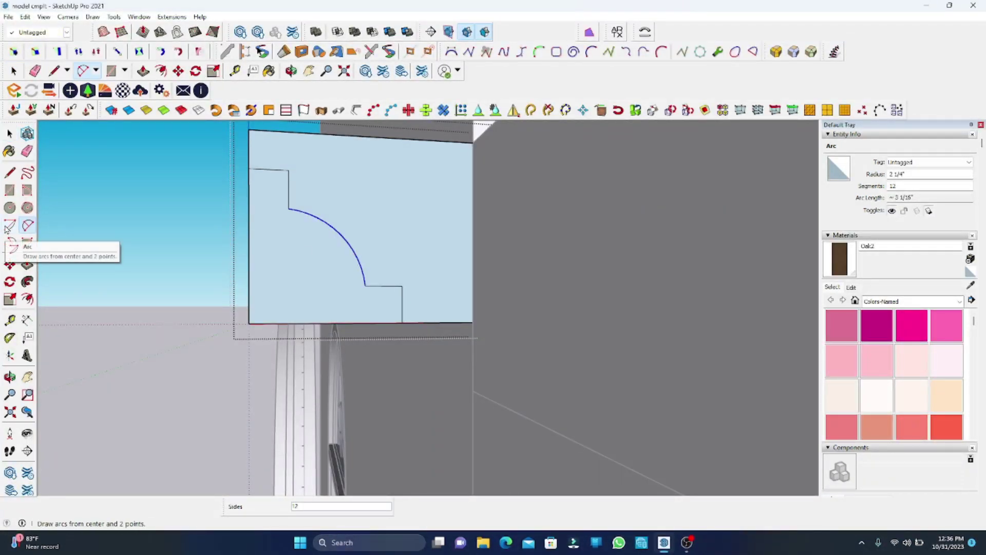
{"action": "left_click", "coordinate": [310, 214]}
{"action": "left_click", "coordinate": [362, 266]}
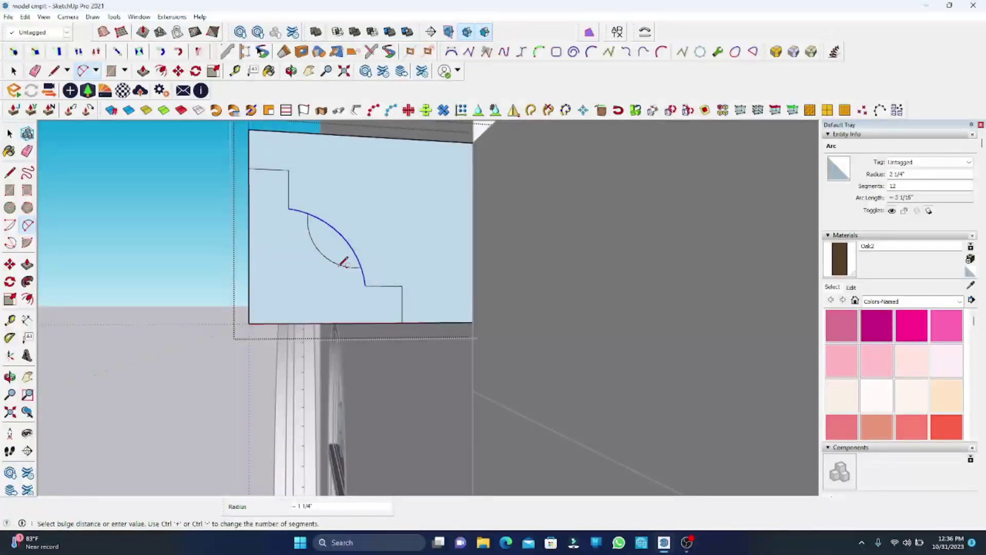
{"action": "left_click", "coordinate": [343, 262]}
{"action": "mouse_move", "coordinate": [309, 246]}
{"action": "middle_mouse_down"}
{"action": "mouse_move", "coordinate": [461, 275]}
{"action": "mouse_move", "coordinate": [488, 341]}
{"action": "mouse_move", "coordinate": [464, 344]}
{"action": "middle_mouse_up"}
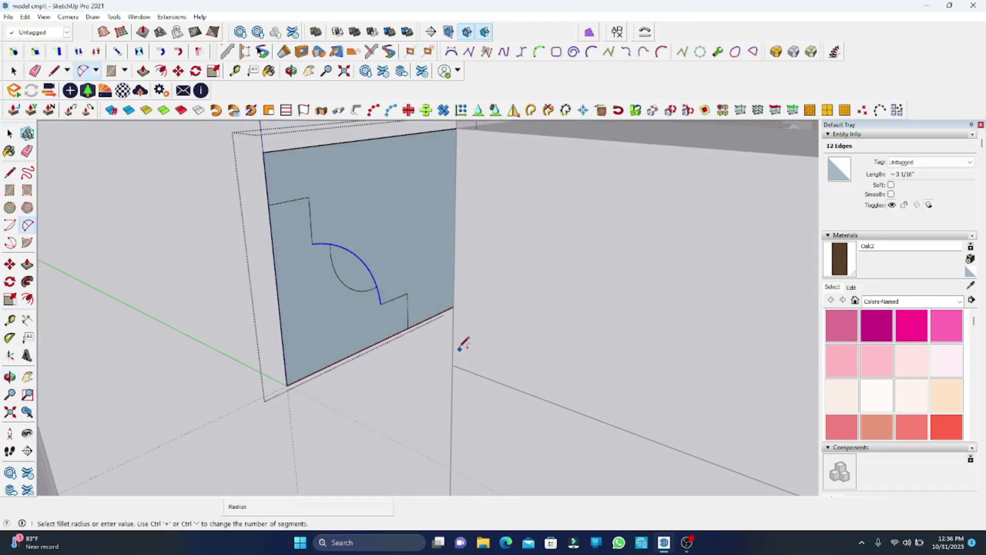
Erase the outward-curving arc
{"action": "key", "text": "space"}
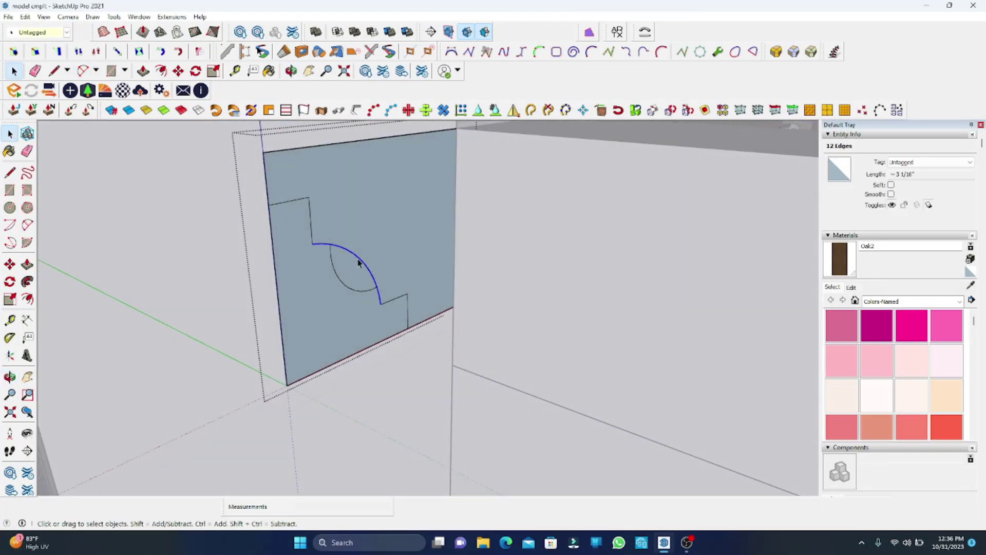
{"action": "left_click", "coordinate": [358, 263]}
{"action": "scroll", "coordinate": [355, 258], "scroll_direction": "up", "scroll_amount": 1}
{"action": "scroll", "coordinate": [355, 258], "scroll_direction": "up", "scroll_amount": 1}
{"action": "scroll", "coordinate": [356, 258], "scroll_direction": "up", "scroll_amount": 1}
{"action": "scroll", "coordinate": [353, 262], "scroll_direction": "up", "scroll_amount": 1}
{"action": "key", "text": "e"}
{"action": "left_click", "coordinate": [366, 251]}
Try changing the small arc's Segments in Entity Info and dismiss the too-many-segments warning
{"action": "left_click", "coordinate": [9, 135]}
{"action": "left_click", "coordinate": [295, 232]}
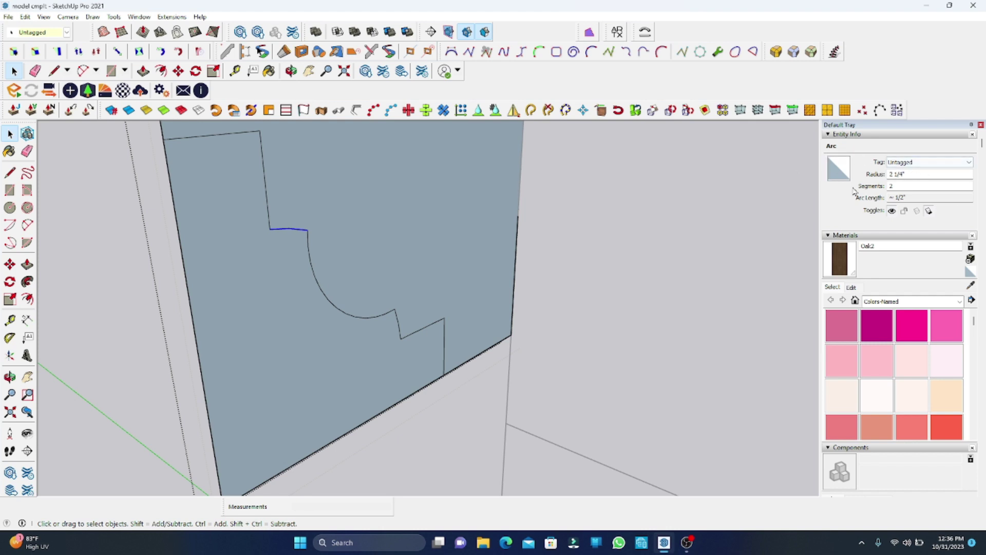
{"action": "double_click", "coordinate": [894, 185]}
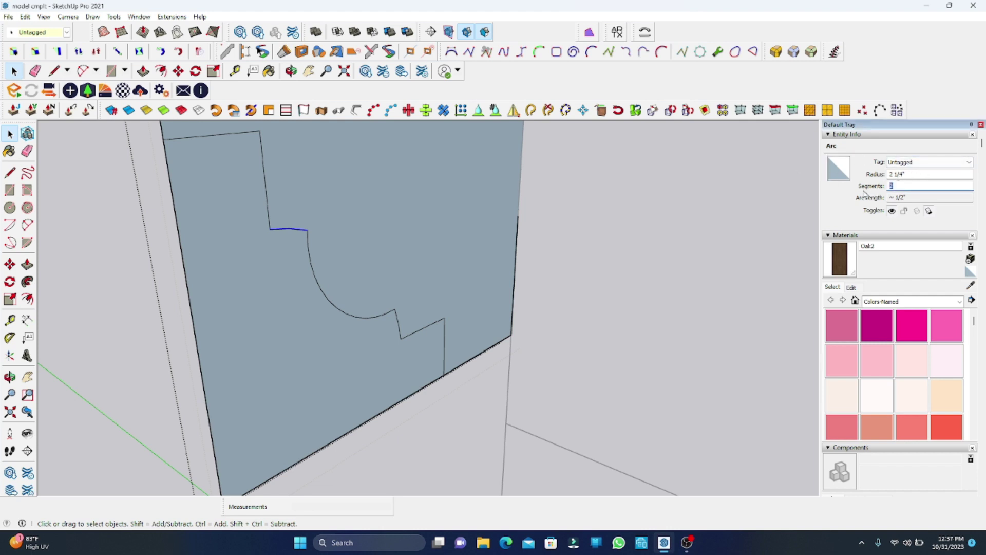
{"action": "type", "text": "8"}
{"action": "key", "text": "Return"}
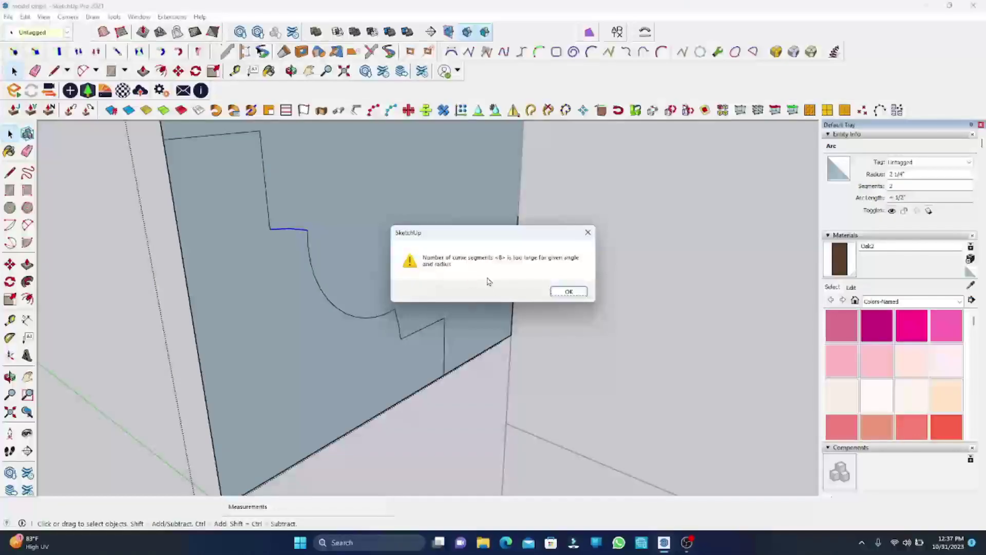
{"action": "left_click", "coordinate": [568, 291]}
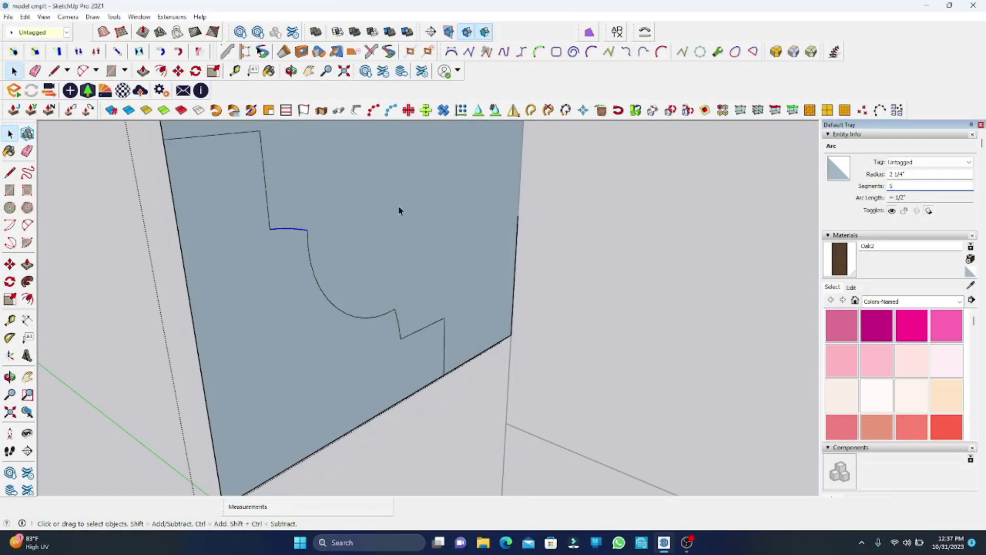
{"action": "scroll", "coordinate": [294, 250], "scroll_direction": "up", "scroll_amount": 2}
{"action": "scroll", "coordinate": [403, 344], "scroll_direction": "up", "scroll_amount": 2}
{"action": "scroll", "coordinate": [398, 329], "scroll_direction": "up", "scroll_amount": 1}
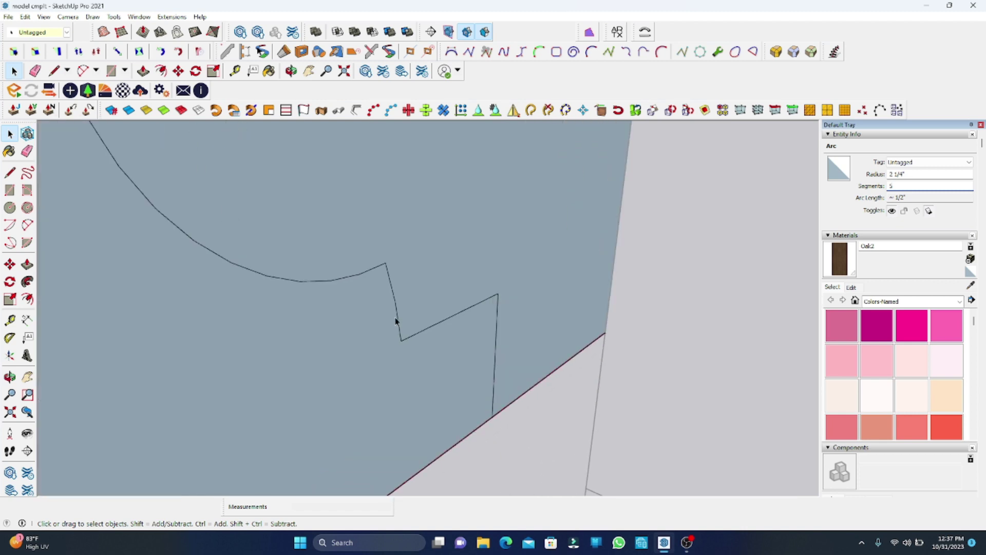
Check segment counts of the lower-step edge and cove arc, then select the 8.99 in² profile face
{"action": "left_click", "coordinate": [396, 322]}
{"action": "double_click", "coordinate": [894, 186]}
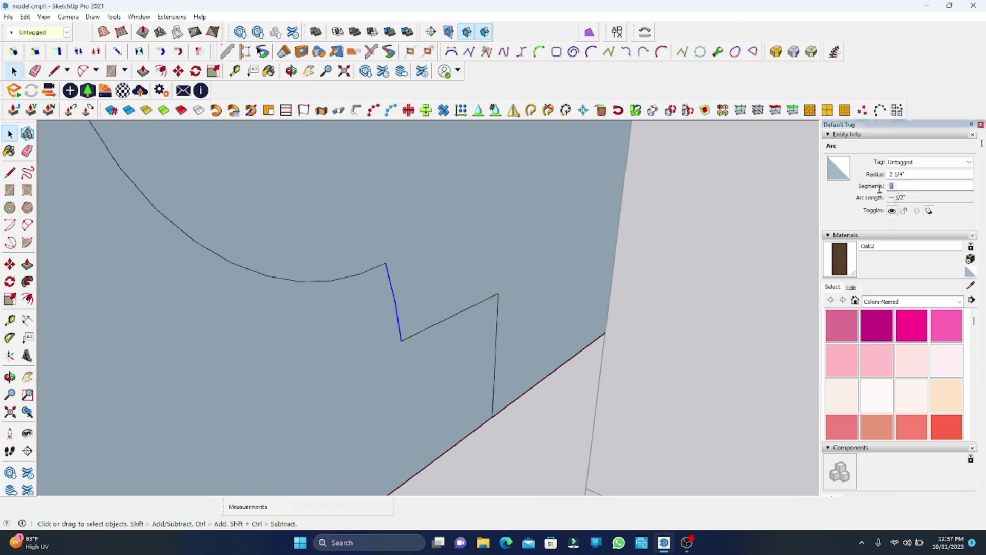
{"action": "scroll", "coordinate": [590, 283], "scroll_direction": "down", "scroll_amount": 2}
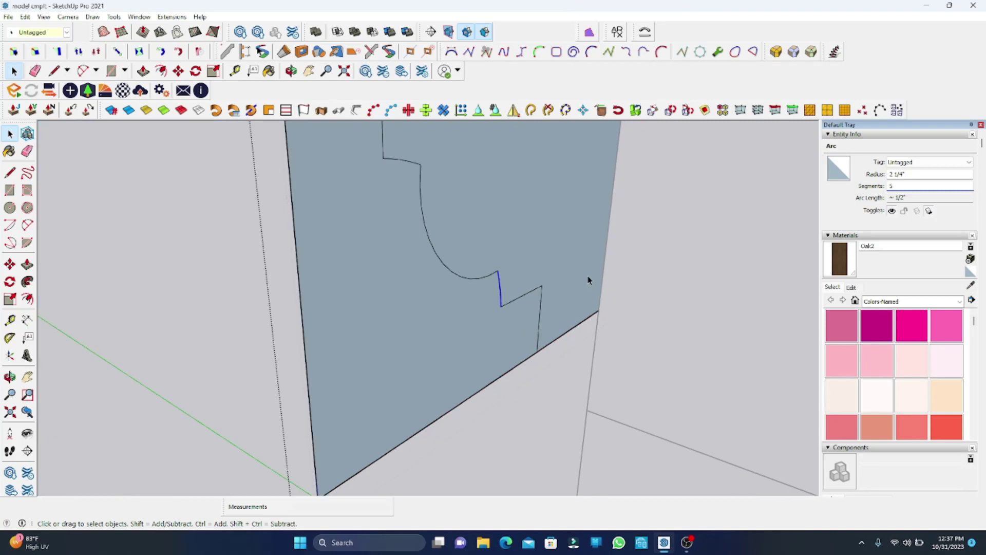
{"action": "scroll", "coordinate": [456, 262], "scroll_direction": "down", "scroll_amount": 1}
{"action": "left_click", "coordinate": [456, 261]}
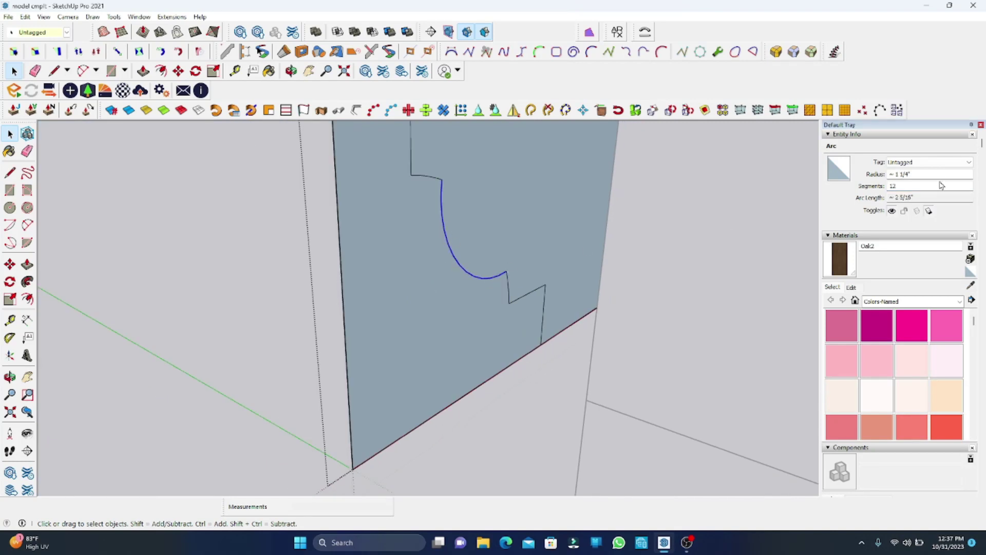
{"action": "double_click", "coordinate": [899, 185]}
{"action": "type", "text": "30"}
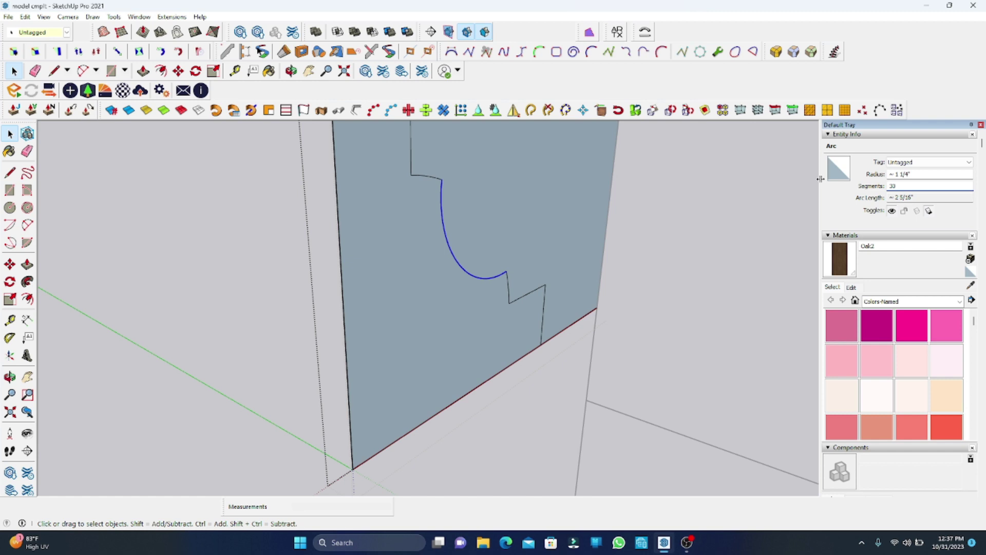
{"action": "scroll", "coordinate": [359, 231], "scroll_direction": "up", "scroll_amount": 3}
{"action": "left_click", "coordinate": [409, 227]}
{"action": "mouse_move", "coordinate": [410, 227]}
{"action": "middle_mouse_down"}
{"action": "mouse_move", "coordinate": [464, 370]}
{"action": "mouse_move", "coordinate": [414, 225]}
{"action": "mouse_move", "coordinate": [519, 207]}
{"action": "mouse_move", "coordinate": [495, 190]}
{"action": "mouse_move", "coordinate": [460, 235]}
{"action": "middle_mouse_up"}
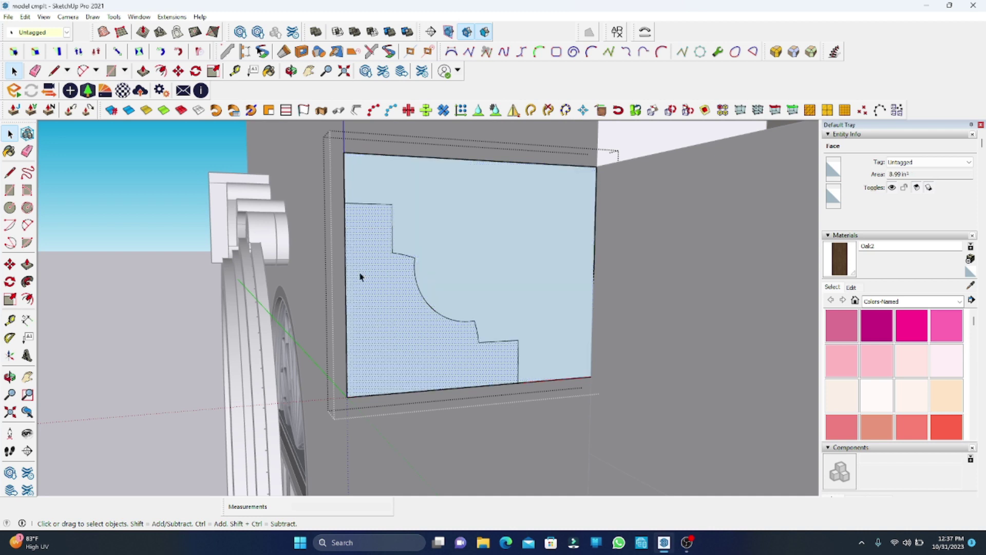
Group the cornice profile, cut the square group from the wall, and close the wall group
{"action": "double_click", "coordinate": [389, 338]}
{"action": "right_click", "coordinate": [388, 337]}
{"action": "left_click", "coordinate": [417, 137]}
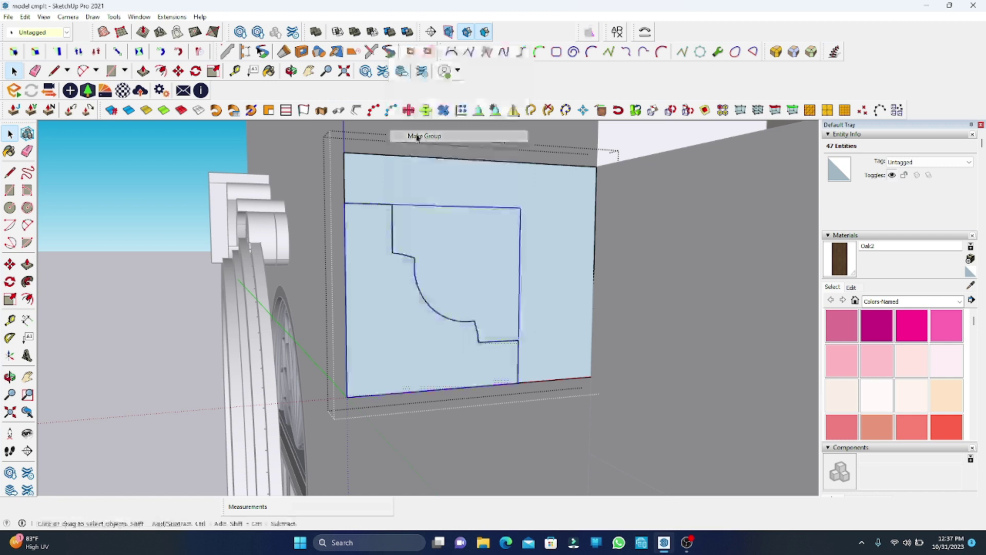
{"action": "left_click", "coordinate": [21, 18]}
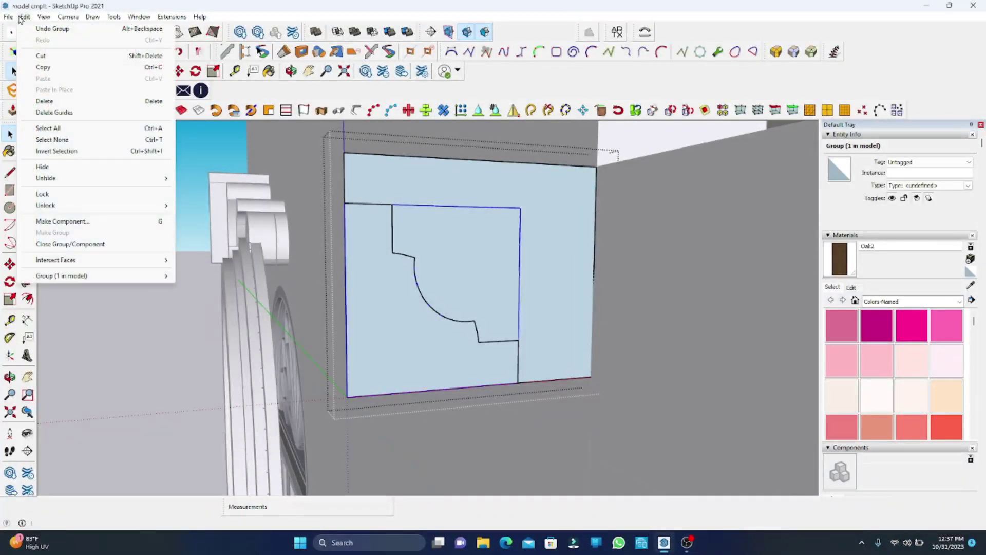
{"action": "left_click", "coordinate": [40, 58]}
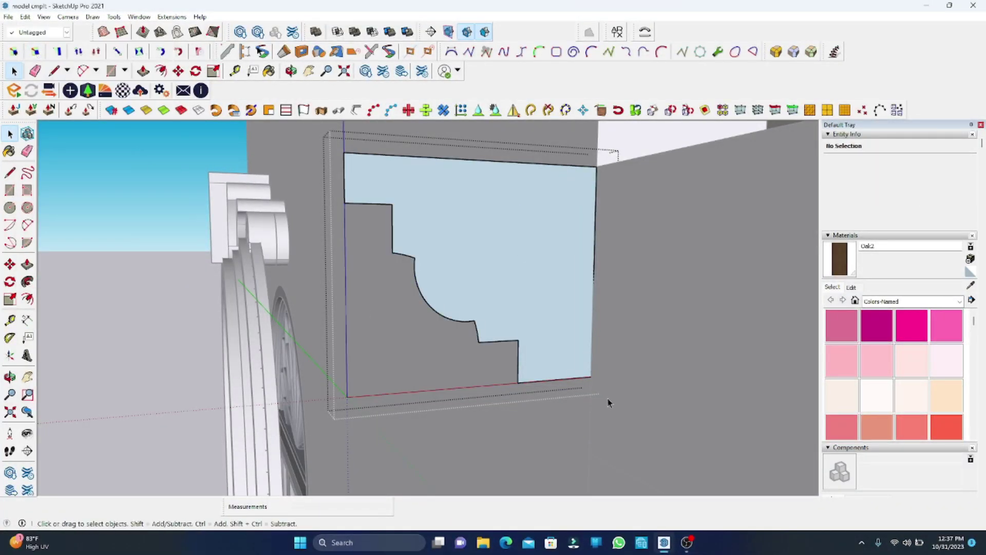
{"action": "left_click", "coordinate": [608, 402]}
{"action": "scroll", "coordinate": [618, 379], "scroll_direction": "down", "scroll_amount": 3}
Paste the profile square in place and move the spare copy left, off the wall
{"action": "scroll", "coordinate": [663, 282], "scroll_direction": "down", "scroll_amount": 2}
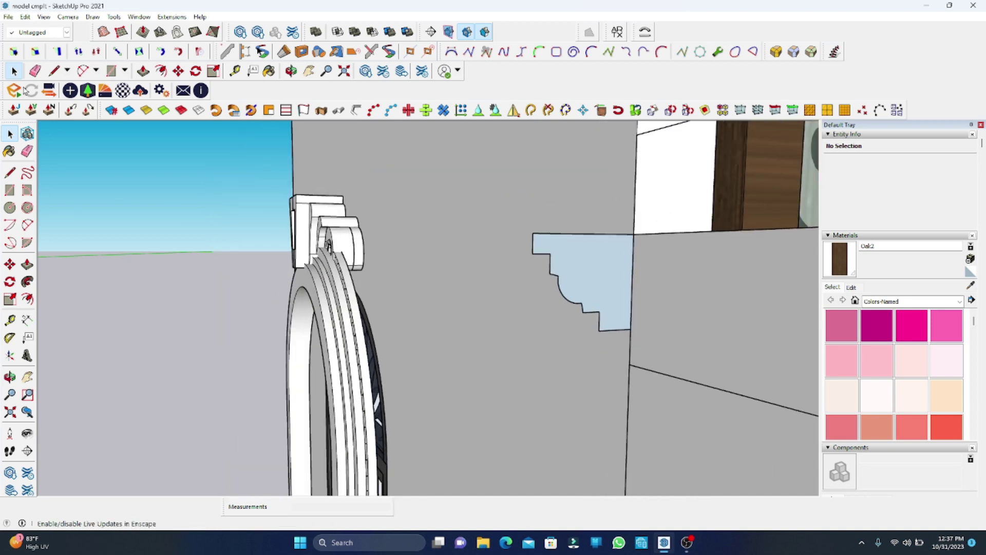
{"action": "left_click", "coordinate": [25, 16]}
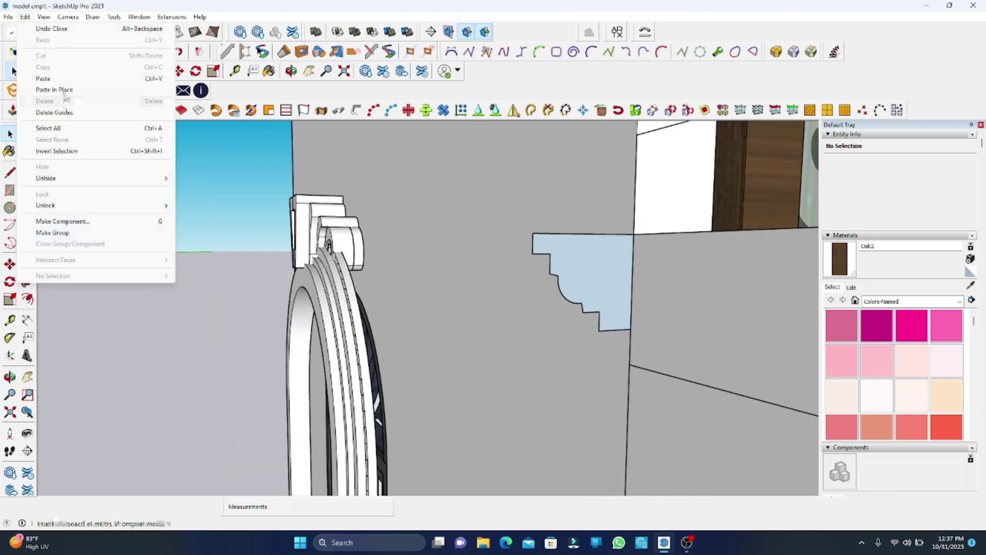
{"action": "left_click", "coordinate": [58, 90]}
{"action": "left_click", "coordinate": [556, 317]}
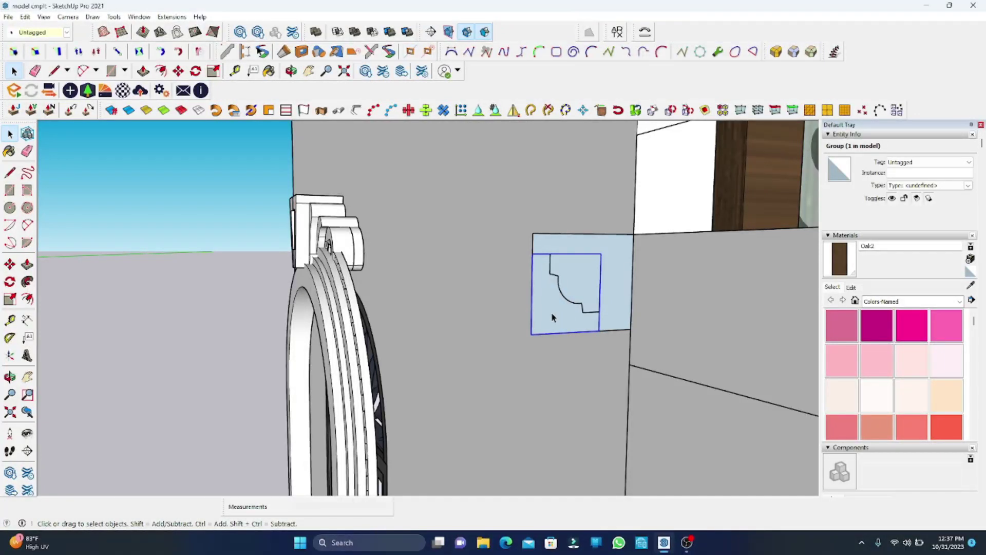
{"action": "key", "text": "m"}
{"action": "left_click", "coordinate": [557, 374]}
{"action": "left_click", "coordinate": [175, 348]}
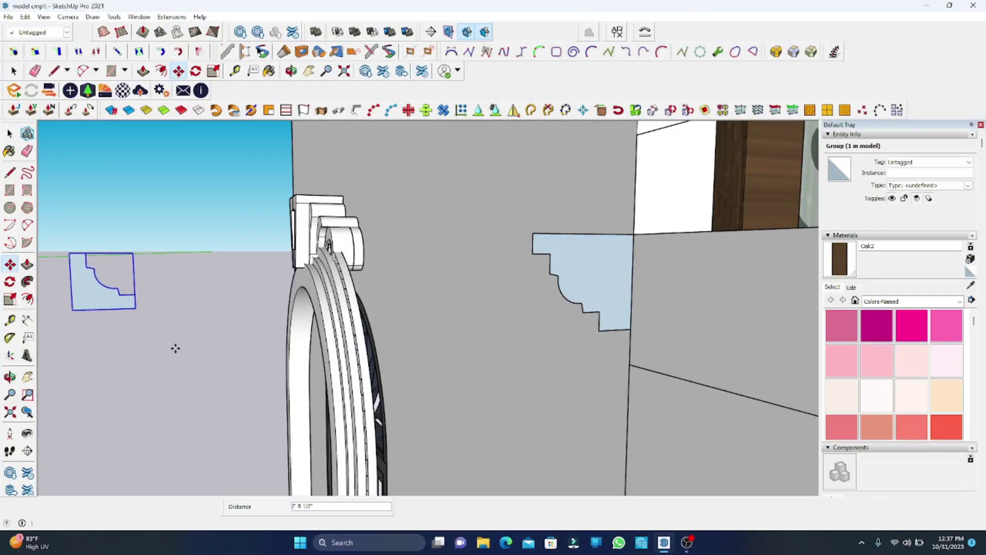
{"action": "key", "text": "space"}
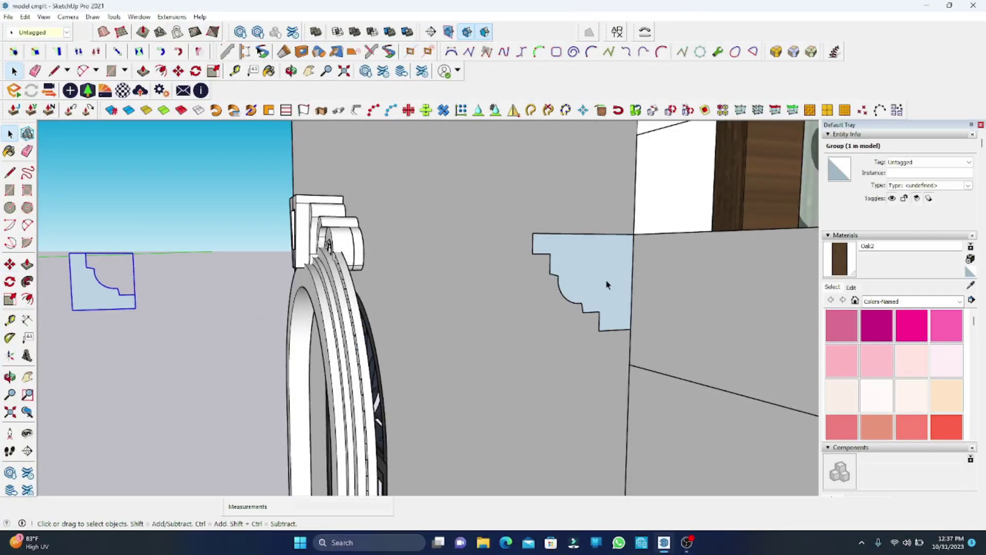
Cut the profile group from the wall and open the railing wall group for editing
{"action": "double_click", "coordinate": [607, 285]}
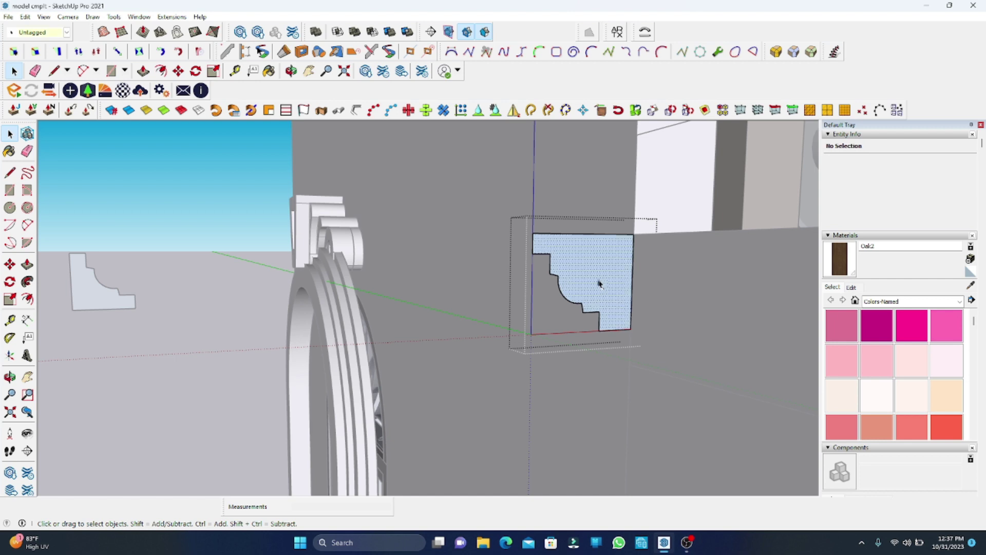
{"action": "key", "text": "Escape"}
{"action": "mouse_move", "coordinate": [587, 281]}
{"action": "middle_mouse_down"}
{"action": "mouse_move", "coordinate": [553, 331]}
{"action": "mouse_move", "coordinate": [390, 267]}
{"action": "middle_mouse_up"}
{"action": "left_click", "coordinate": [24, 17]}
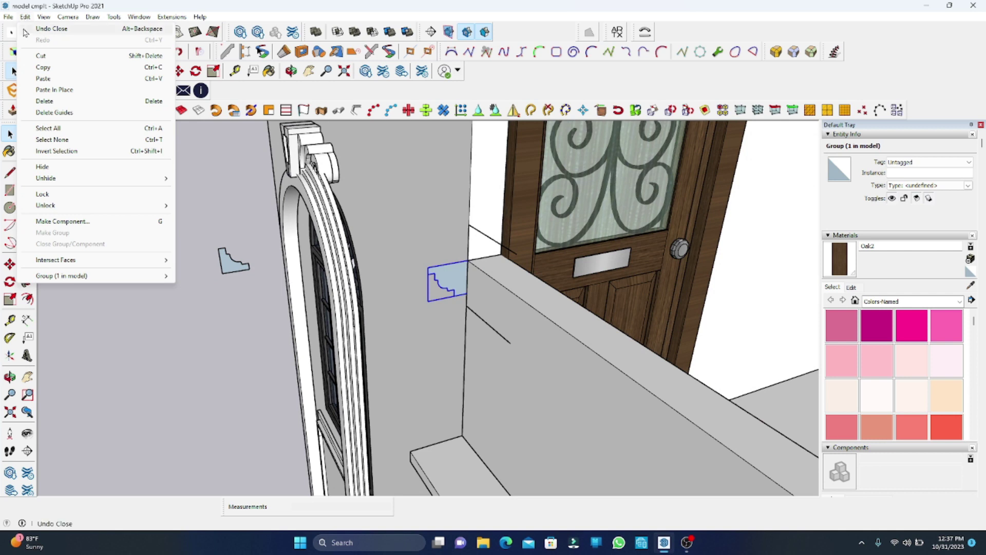
{"action": "left_click", "coordinate": [41, 56]}
{"action": "mouse_move", "coordinate": [318, 288]}
{"action": "middle_mouse_down"}
{"action": "mouse_move", "coordinate": [246, 255]}
{"action": "mouse_move", "coordinate": [460, 280]}
{"action": "middle_mouse_up"}
{"action": "double_click", "coordinate": [451, 282]}
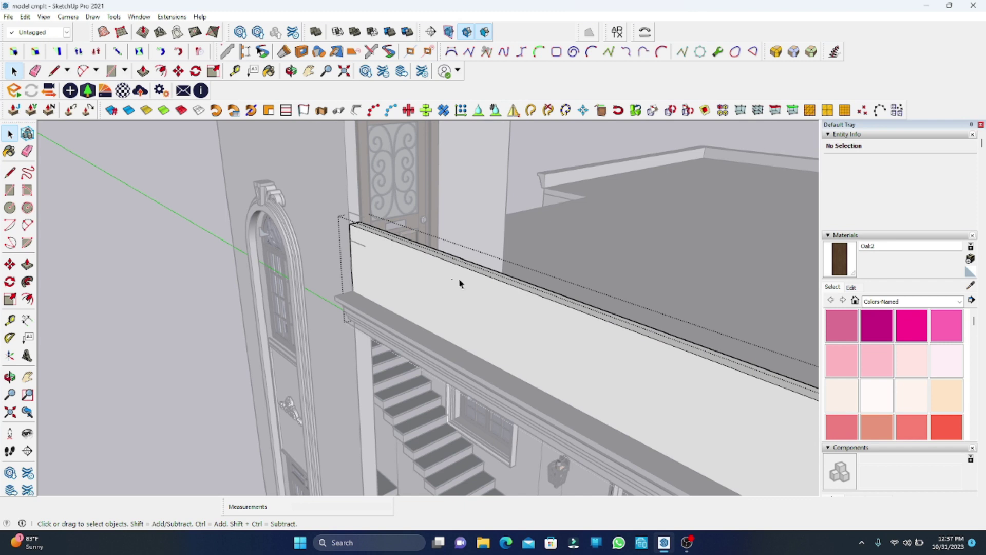
Paste the profile in place at the railing corner and explode it into loose geometry
{"action": "left_click", "coordinate": [24, 16]}
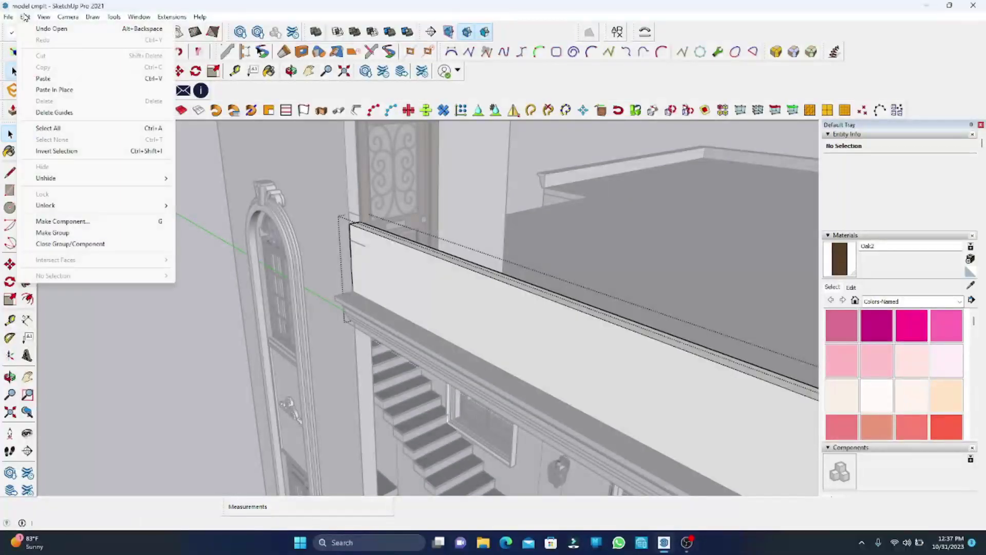
{"action": "left_click", "coordinate": [54, 89]}
{"action": "scroll", "coordinate": [361, 254], "scroll_direction": "up", "scroll_amount": 1}
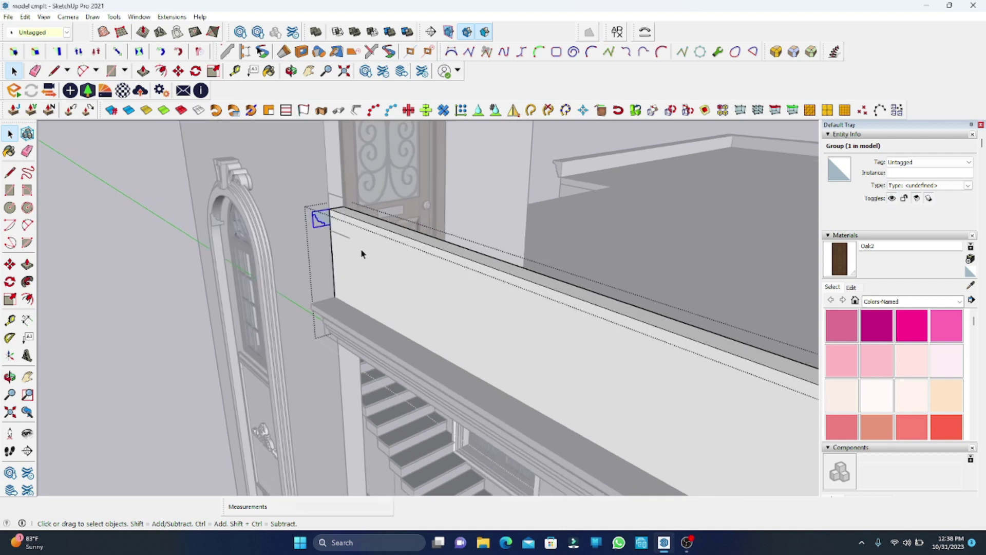
{"action": "scroll", "coordinate": [361, 253], "scroll_direction": "up", "scroll_amount": 3}
{"action": "right_click", "coordinate": [305, 194]}
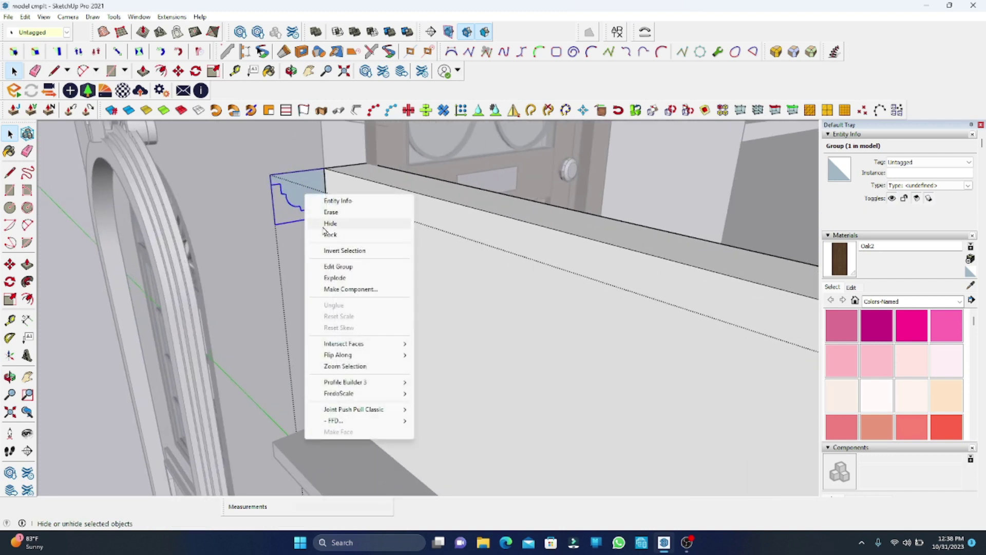
{"action": "left_click", "coordinate": [335, 278]}
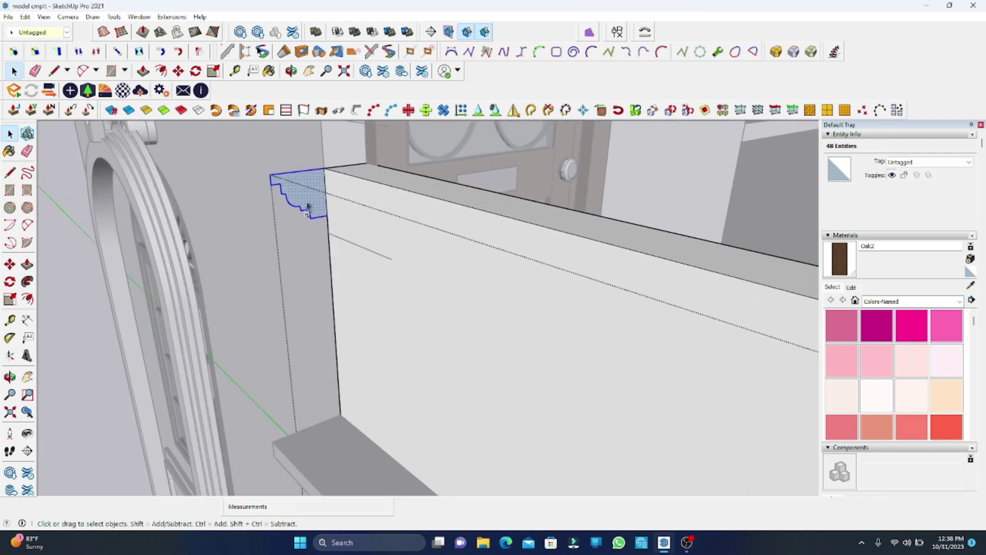
Select the parapet's 13.92 ft² top face and orbit around to the roof and portico
{"action": "left_click", "coordinate": [282, 185]}
{"action": "middle_click_drag", "start_coordinate": [282, 185], "coordinate": [301, 226]}
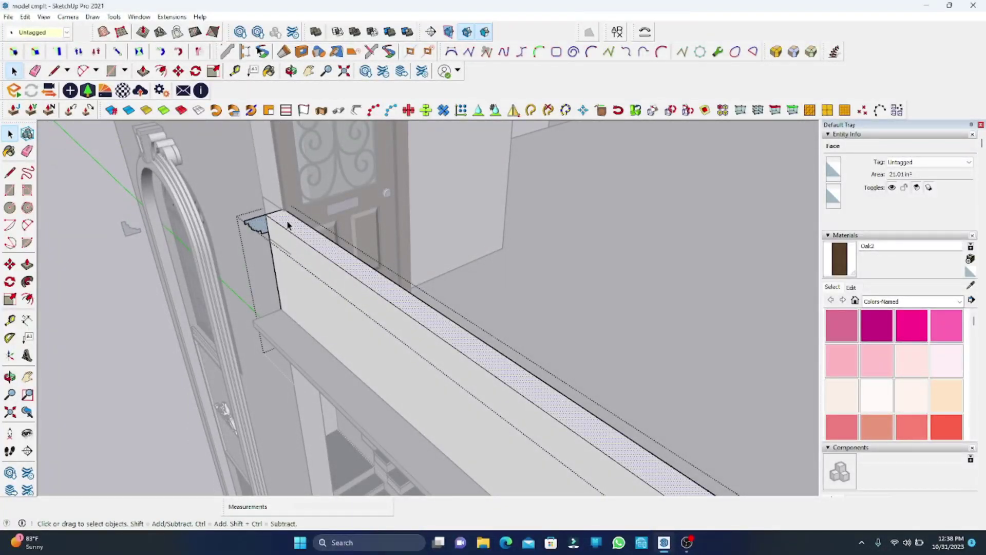
{"action": "scroll", "coordinate": [288, 224], "scroll_direction": "down", "scroll_amount": 2}
{"action": "mouse_move", "coordinate": [627, 443]}
{"action": "middle_mouse_down"}
{"action": "mouse_move", "coordinate": [147, 193]}
{"action": "mouse_move", "coordinate": [214, 167]}
{"action": "mouse_move", "coordinate": [126, 198]}
{"action": "mouse_move", "coordinate": [352, 266]}
{"action": "mouse_move", "coordinate": [156, 214]}
{"action": "mouse_move", "coordinate": [242, 216]}
{"action": "middle_mouse_up"}
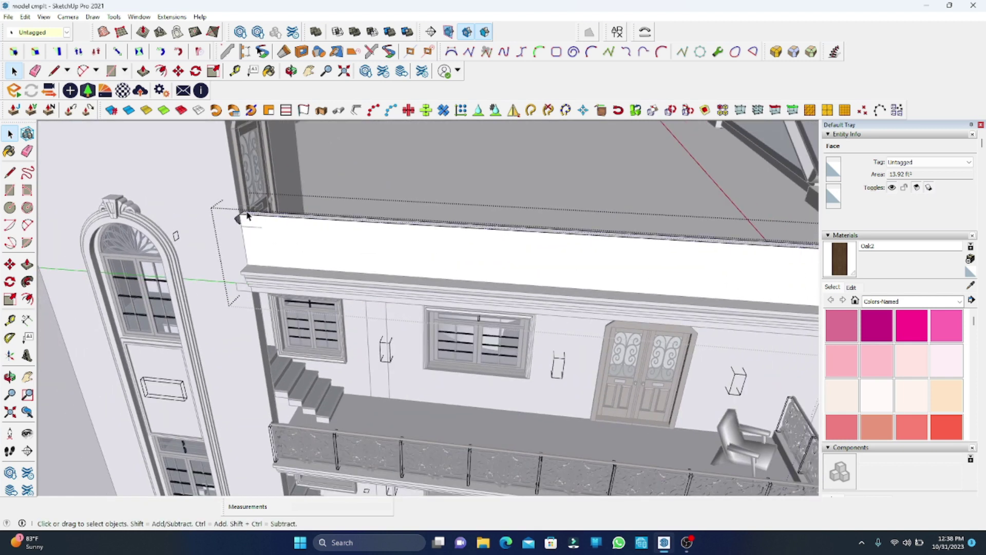
{"action": "scroll", "coordinate": [165, 208], "scroll_direction": "down", "scroll_amount": 3}
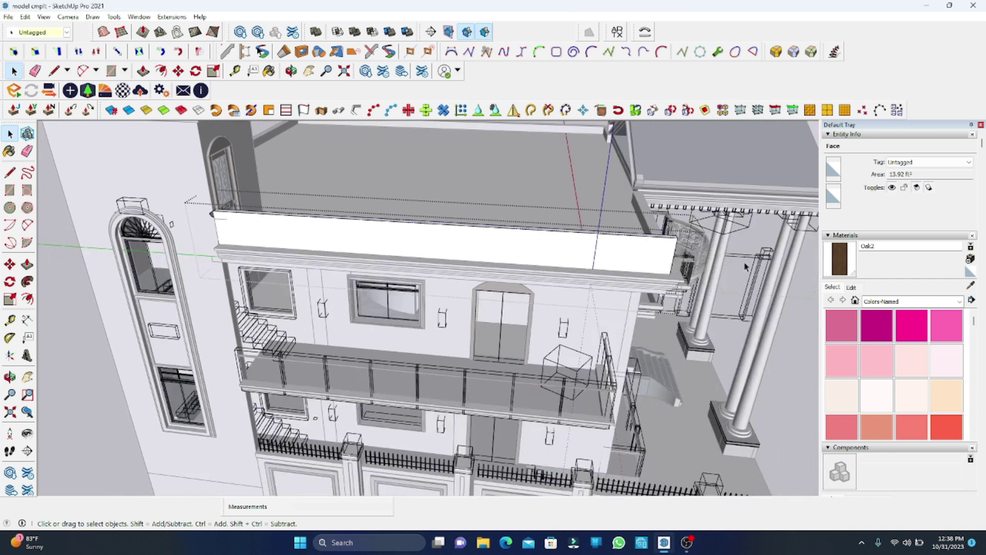
{"action": "middle_click_drag", "start_coordinate": [529, 272], "coordinate": [326, 286]}
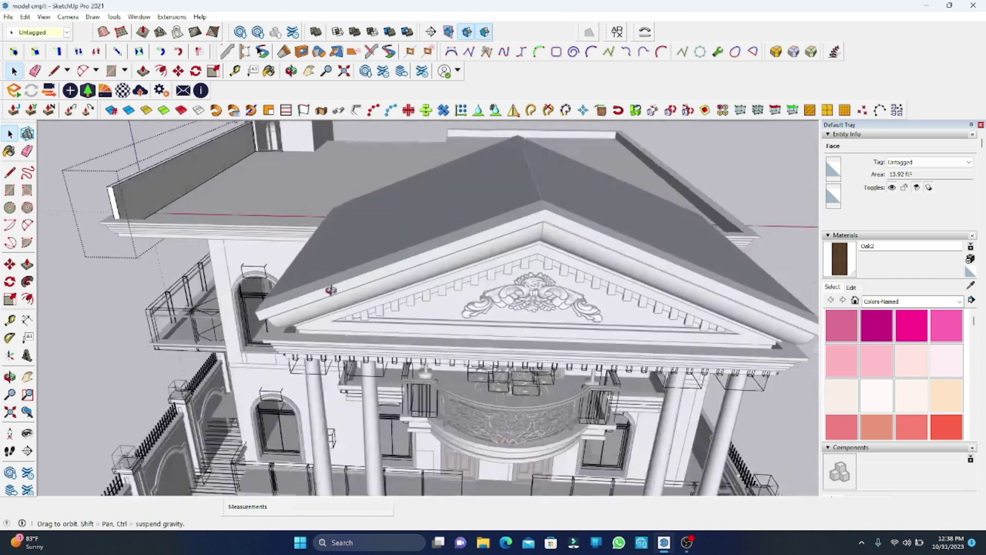
{"action": "scroll", "coordinate": [136, 253], "scroll_direction": "up", "scroll_amount": 3}
Draw a 3' 6" line up the edge at the parapet corner
{"action": "key", "text": "l"}
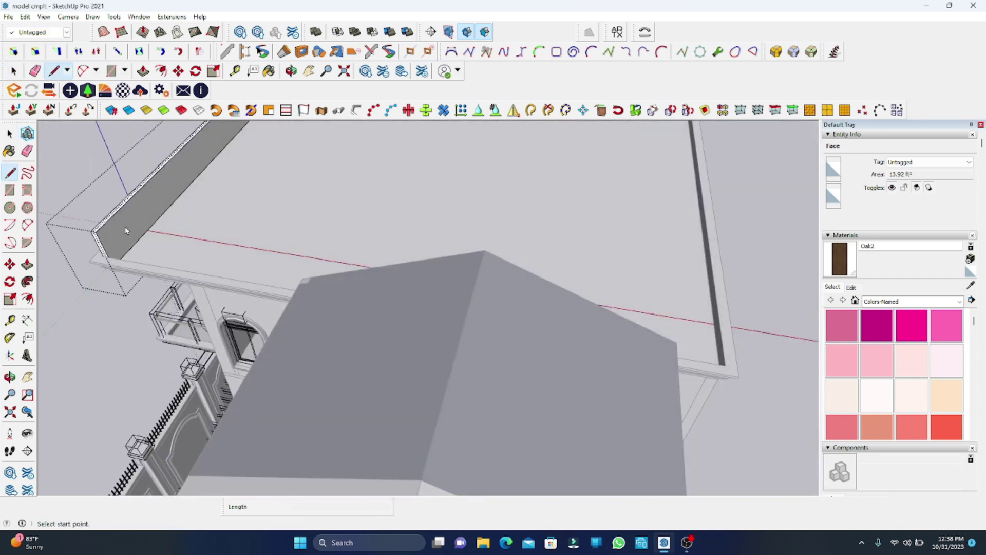
{"action": "scroll", "coordinate": [103, 277], "scroll_direction": "up", "scroll_amount": 3}
{"action": "scroll", "coordinate": [113, 306], "scroll_direction": "up", "scroll_amount": 2}
{"action": "left_click", "coordinate": [113, 313]}
{"action": "left_click", "coordinate": [82, 274]}
{"action": "scroll", "coordinate": [84, 272], "scroll_direction": "up", "scroll_amount": 1}
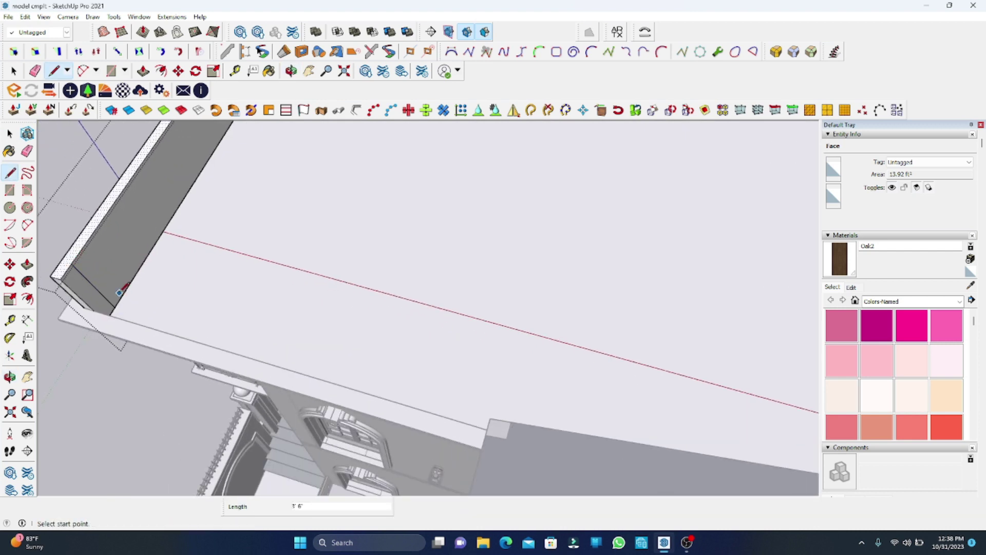
Push/pull the parapet along the front edge and lengthen its end face
{"action": "key", "text": "p"}
{"action": "left_click", "coordinate": [170, 314]}
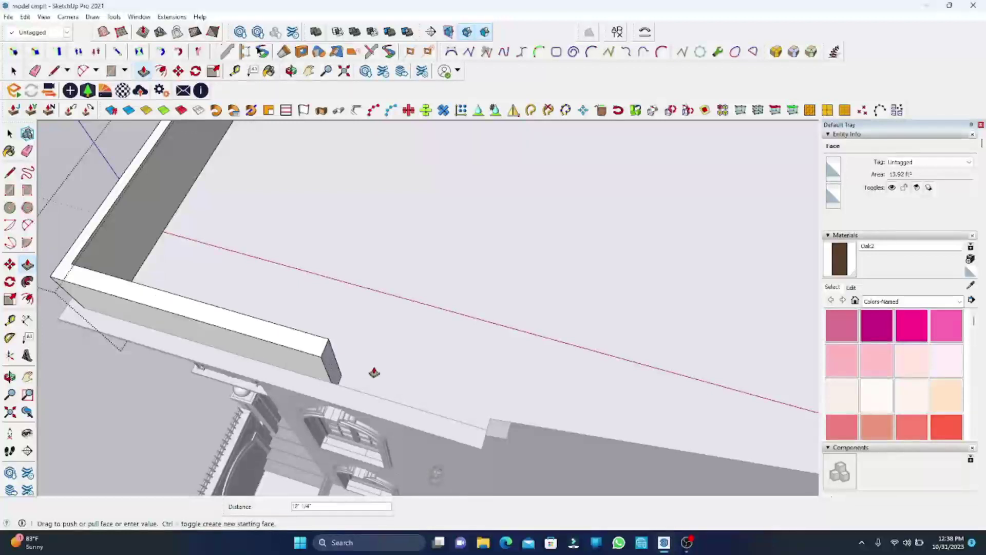
{"action": "left_click", "coordinate": [385, 371]}
{"action": "middle_click_drag", "start_coordinate": [330, 340], "coordinate": [376, 374]}
{"action": "middle_click_drag", "start_coordinate": [456, 342], "coordinate": [366, 352]}
{"action": "left_click", "coordinate": [375, 350]}
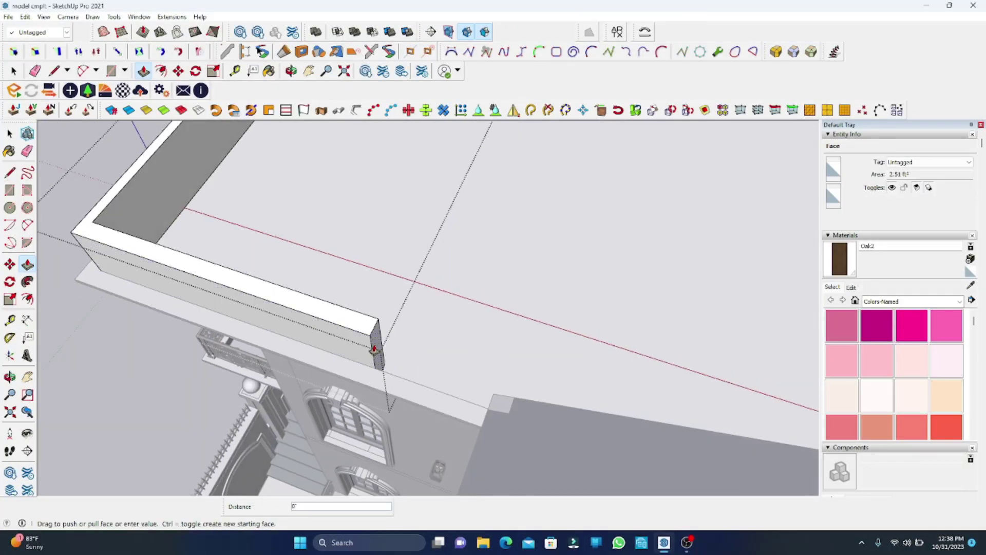
{"action": "left_click", "coordinate": [511, 405]}
Orbit and zoom to inspect the extended L-shaped parapet
{"action": "mouse_move", "coordinate": [326, 361]}
{"action": "middle_mouse_down"}
{"action": "mouse_move", "coordinate": [583, 327]}
{"action": "mouse_move", "coordinate": [511, 420]}
{"action": "middle_mouse_up"}
{"action": "scroll", "coordinate": [102, 216], "scroll_direction": "up", "scroll_amount": 3}
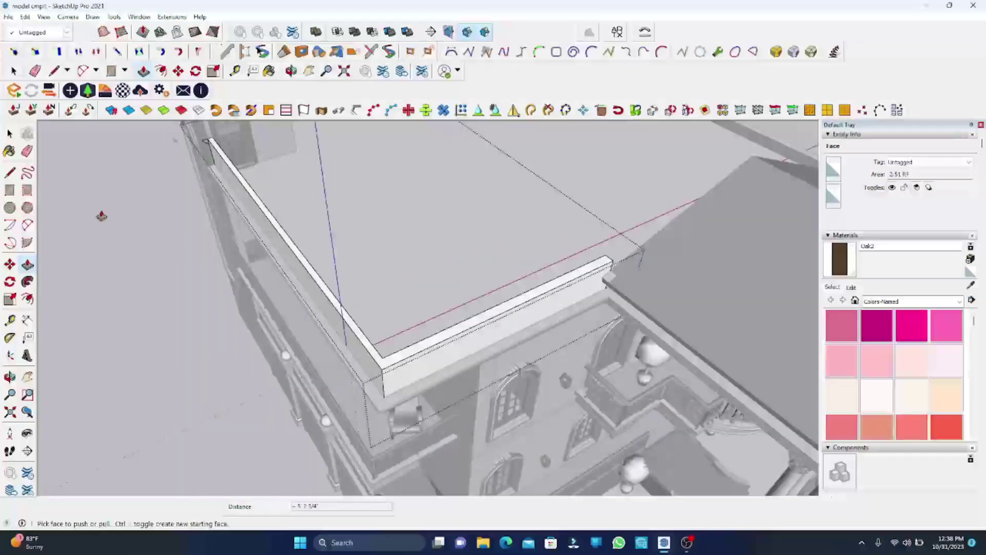
{"action": "scroll", "coordinate": [101, 216], "scroll_direction": "down", "scroll_amount": 3}
{"action": "key", "text": "space"}
{"action": "mouse_move", "coordinate": [316, 222]}
{"action": "middle_mouse_down"}
{"action": "mouse_move", "coordinate": [364, 225]}
{"action": "mouse_move", "coordinate": [276, 258]}
{"action": "middle_mouse_up"}
{"action": "scroll", "coordinate": [205, 229], "scroll_direction": "up", "scroll_amount": 5}
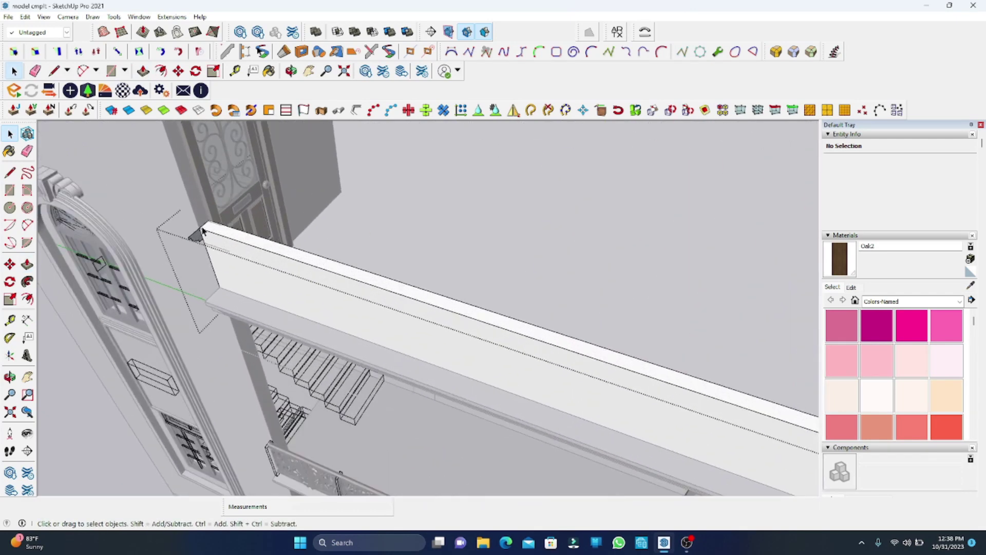
{"action": "scroll", "coordinate": [203, 232], "scroll_direction": "up", "scroll_amount": 2}
Select the L-shaped parapet's 25.31 ft² top face and zoom toward the cornice profile
{"action": "left_click", "coordinate": [221, 237]}
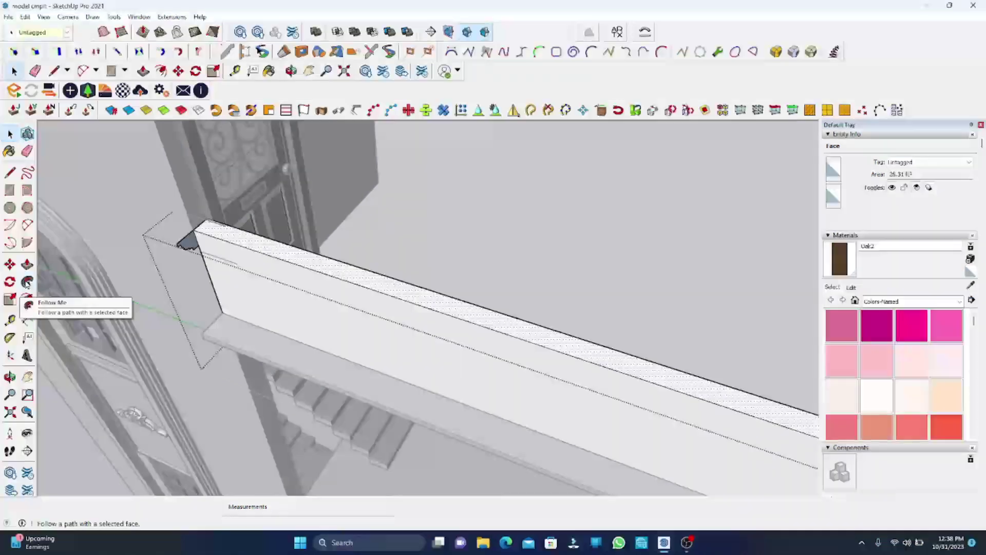
{"action": "scroll", "coordinate": [150, 304], "scroll_direction": "down", "scroll_amount": 2}
{"action": "scroll", "coordinate": [149, 305], "scroll_direction": "down", "scroll_amount": 2}
{"action": "scroll", "coordinate": [150, 304], "scroll_direction": "down", "scroll_amount": 2}
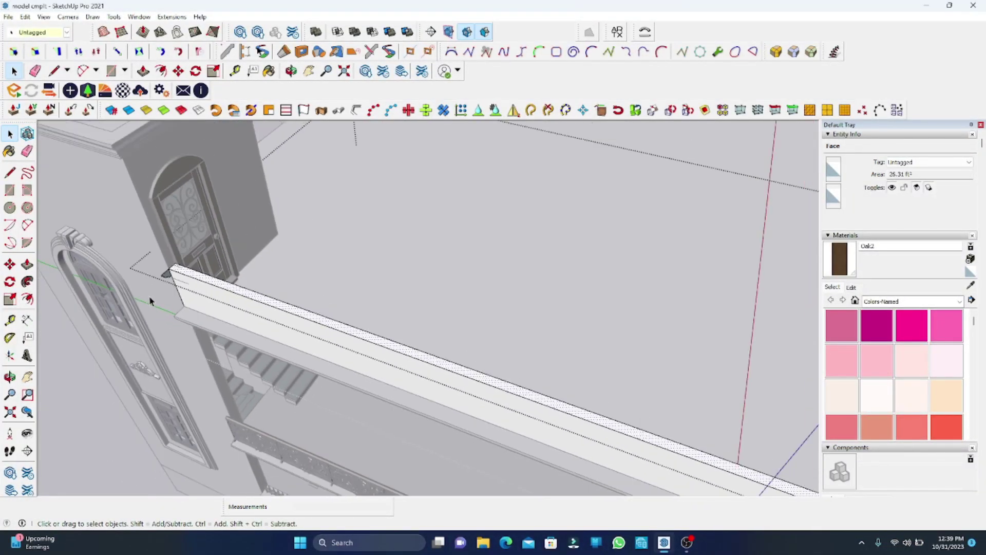
{"action": "scroll", "coordinate": [149, 303], "scroll_direction": "down", "scroll_amount": 1}
{"action": "scroll", "coordinate": [148, 302], "scroll_direction": "down", "scroll_amount": 1}
{"action": "scroll", "coordinate": [265, 317], "scroll_direction": "down", "scroll_amount": 1}
{"action": "scroll", "coordinate": [260, 308], "scroll_direction": "down", "scroll_amount": 1}
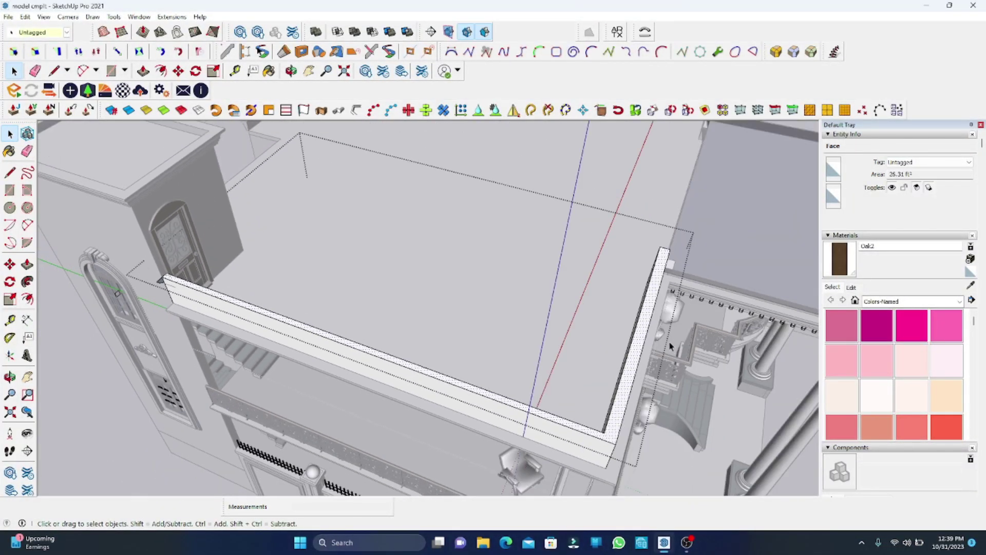
{"action": "scroll", "coordinate": [142, 275], "scroll_direction": "up", "scroll_amount": 1}
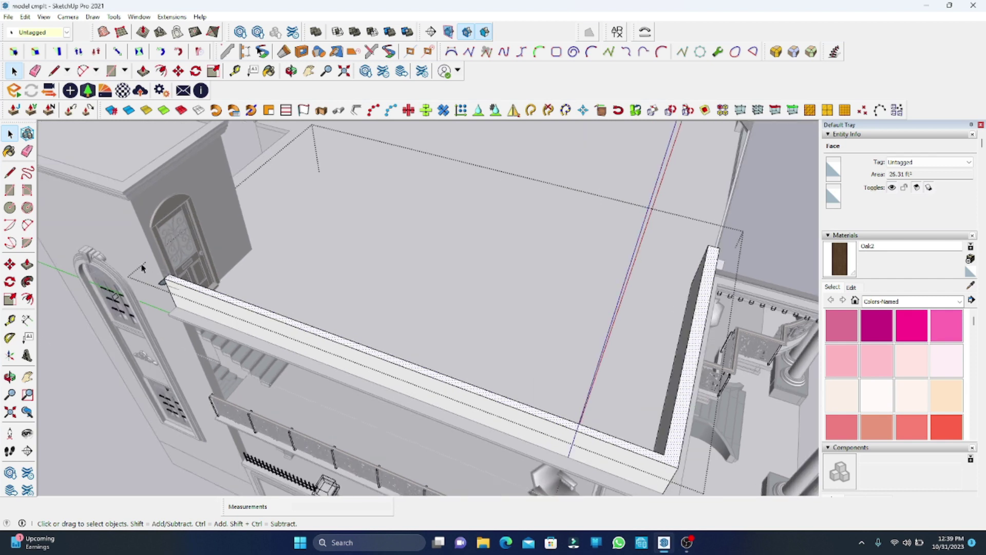
{"action": "scroll", "coordinate": [144, 276], "scroll_direction": "up", "scroll_amount": 2}
{"action": "scroll", "coordinate": [148, 277], "scroll_direction": "up", "scroll_amount": 2}
{"action": "mouse_move", "coordinate": [149, 277]}
{"action": "middle_mouse_down"}
{"action": "mouse_move", "coordinate": [220, 352]}
{"action": "mouse_move", "coordinate": [209, 319]}
{"action": "middle_mouse_up"}
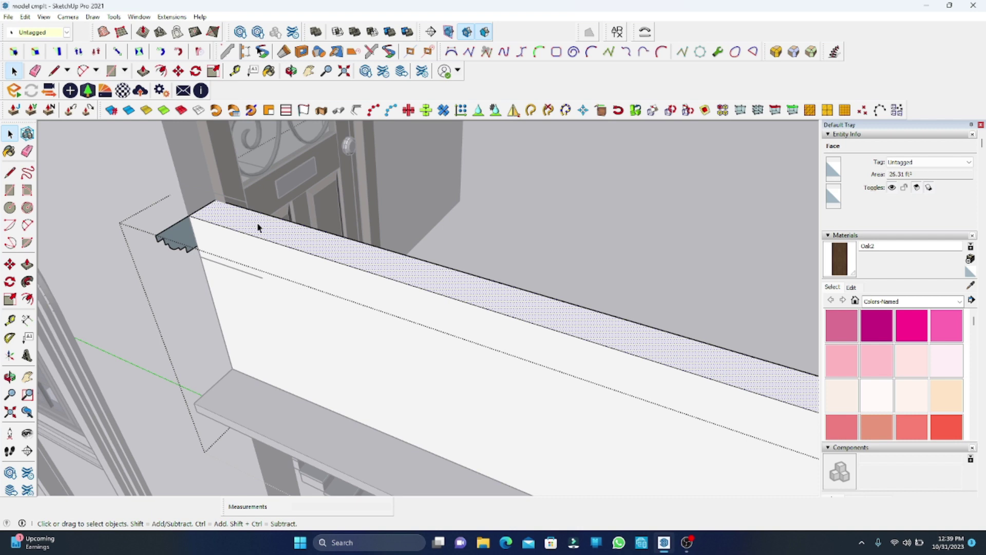
Orbit and zoom to inspect the cornice profile at the parapet corner by the stair tower
{"action": "left_click", "coordinate": [27, 282]}
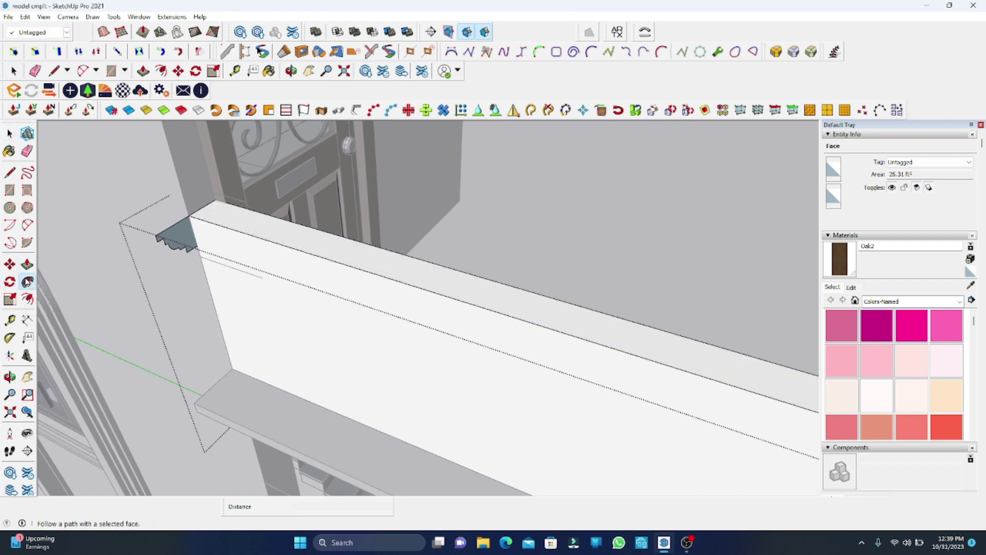
{"action": "left_click", "coordinate": [185, 241]}
{"action": "mouse_move", "coordinate": [185, 240]}
{"action": "middle_mouse_down"}
{"action": "mouse_move", "coordinate": [103, 254]}
{"action": "mouse_move", "coordinate": [143, 353]}
{"action": "mouse_move", "coordinate": [143, 286]}
{"action": "mouse_move", "coordinate": [125, 253]}
{"action": "mouse_move", "coordinate": [121, 286]}
{"action": "mouse_move", "coordinate": [180, 414]}
{"action": "mouse_move", "coordinate": [132, 374]}
{"action": "middle_mouse_up"}
{"action": "scroll", "coordinate": [608, 165], "scroll_direction": "up", "scroll_amount": 3}
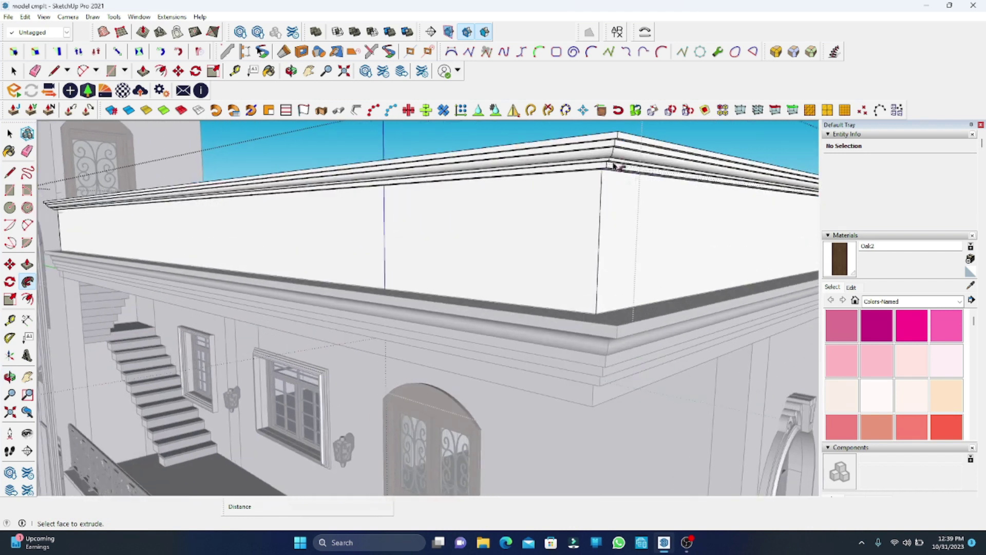
{"action": "scroll", "coordinate": [606, 172], "scroll_direction": "up", "scroll_amount": 3}
{"action": "scroll", "coordinate": [601, 179], "scroll_direction": "up", "scroll_amount": 3}
{"action": "mouse_move", "coordinate": [602, 180]}
{"action": "middle_mouse_down"}
{"action": "mouse_move", "coordinate": [195, 195]}
{"action": "mouse_move", "coordinate": [308, 352]}
{"action": "middle_mouse_up"}
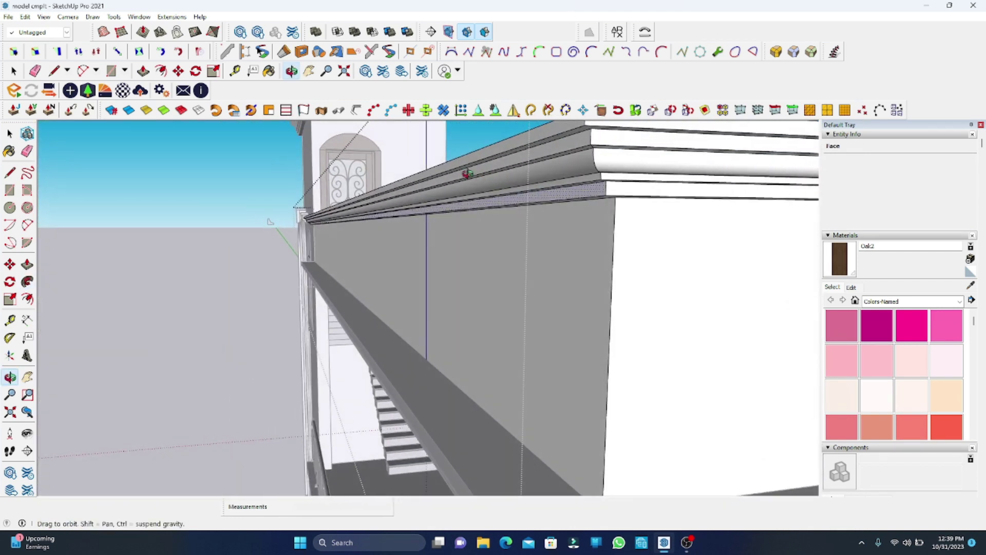
{"action": "scroll", "coordinate": [406, 289], "scroll_direction": "up", "scroll_amount": 5}
{"action": "middle_click_drag", "start_coordinate": [406, 288], "coordinate": [402, 258]}
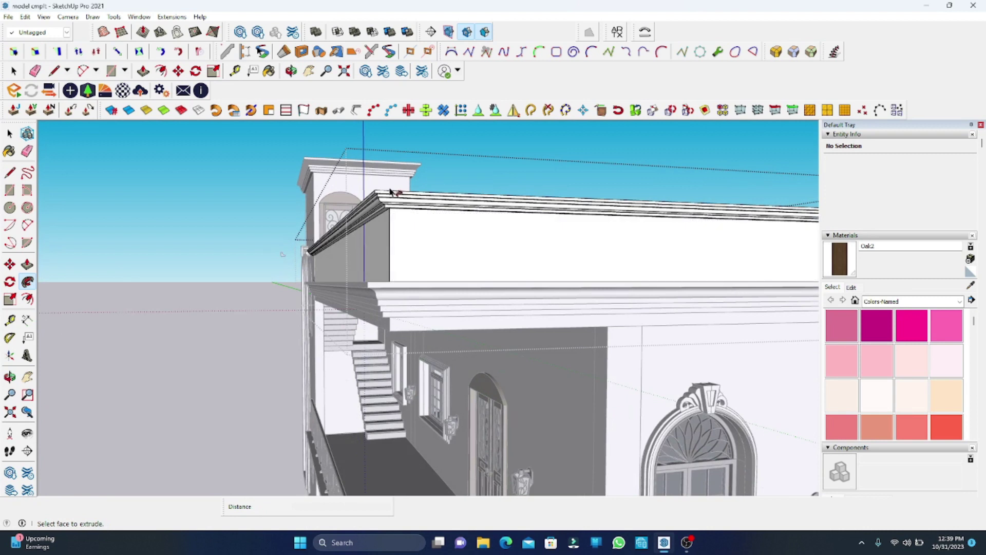
{"action": "scroll", "coordinate": [374, 224], "scroll_direction": "up", "scroll_amount": 3}
{"action": "scroll", "coordinate": [391, 221], "scroll_direction": "down", "scroll_amount": 3}
{"action": "scroll", "coordinate": [391, 221], "scroll_direction": "up", "scroll_amount": 2}
{"action": "scroll", "coordinate": [380, 242], "scroll_direction": "down", "scroll_amount": 2}
{"action": "mouse_move", "coordinate": [374, 280]}
{"action": "middle_mouse_down"}
{"action": "mouse_move", "coordinate": [374, 262]}
{"action": "mouse_move", "coordinate": [348, 280]}
{"action": "mouse_move", "coordinate": [273, 282]}
{"action": "mouse_move", "coordinate": [351, 319]}
{"action": "middle_mouse_up"}
Select the parapet's top face as the sweep path, framing the corner profile
{"action": "left_click", "coordinate": [11, 135]}
{"action": "left_click", "coordinate": [352, 318]}
{"action": "mouse_move", "coordinate": [264, 315]}
{"action": "middle_mouse_down"}
{"action": "mouse_move", "coordinate": [260, 286]}
{"action": "mouse_move", "coordinate": [279, 278]}
{"action": "mouse_move", "coordinate": [344, 277]}
{"action": "mouse_move", "coordinate": [329, 288]}
{"action": "mouse_move", "coordinate": [397, 303]}
{"action": "middle_mouse_up"}
Follow Me the stepped cove profile along the selected parapet top face
{"action": "middle_click_drag", "start_coordinate": [277, 349], "coordinate": [154, 318]}
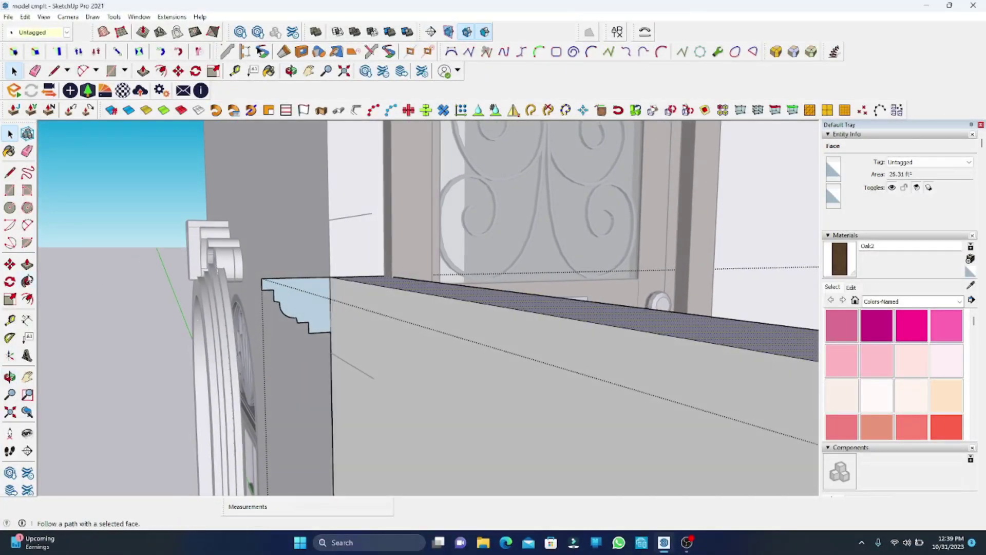
{"action": "left_click", "coordinate": [27, 282]}
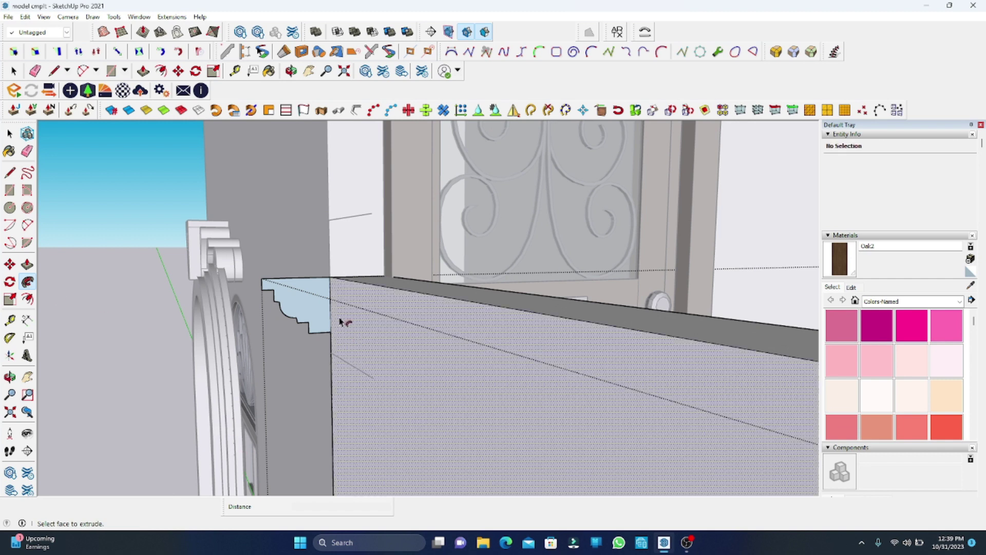
{"action": "left_click", "coordinate": [300, 296]}
{"action": "left_click", "coordinate": [296, 300]}
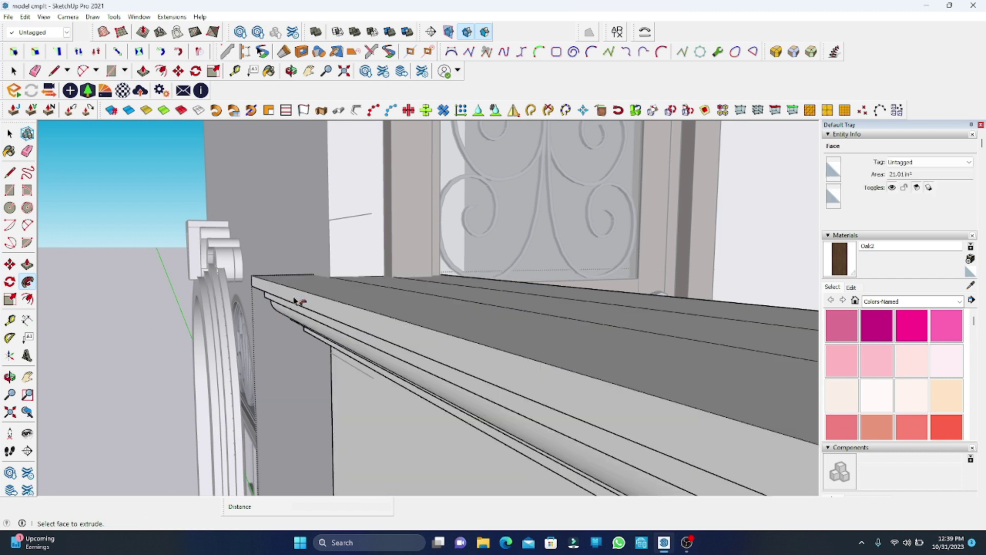
{"action": "mouse_move", "coordinate": [297, 293]}
{"action": "middle_mouse_down"}
{"action": "mouse_move", "coordinate": [277, 248]}
{"action": "mouse_move", "coordinate": [233, 263]}
{"action": "mouse_move", "coordinate": [214, 287]}
{"action": "mouse_move", "coordinate": [452, 335]}
{"action": "mouse_move", "coordinate": [375, 319]}
{"action": "mouse_move", "coordinate": [443, 274]}
{"action": "mouse_move", "coordinate": [649, 267]}
{"action": "mouse_move", "coordinate": [670, 245]}
{"action": "mouse_move", "coordinate": [636, 225]}
{"action": "mouse_move", "coordinate": [564, 272]}
{"action": "mouse_move", "coordinate": [397, 241]}
{"action": "mouse_move", "coordinate": [577, 223]}
{"action": "mouse_move", "coordinate": [700, 253]}
{"action": "mouse_move", "coordinate": [711, 221]}
{"action": "mouse_move", "coordinate": [623, 296]}
{"action": "mouse_move", "coordinate": [566, 443]}
{"action": "mouse_move", "coordinate": [515, 406]}
{"action": "mouse_move", "coordinate": [418, 380]}
{"action": "mouse_move", "coordinate": [369, 386]}
{"action": "mouse_move", "coordinate": [381, 407]}
{"action": "mouse_move", "coordinate": [478, 416]}
{"action": "mouse_move", "coordinate": [632, 421]}
{"action": "mouse_move", "coordinate": [634, 401]}
{"action": "mouse_move", "coordinate": [490, 413]}
{"action": "mouse_move", "coordinate": [519, 427]}
{"action": "middle_mouse_up"}
Orbit and zoom to inspect the cornice wrapping the parapet's full top edge and corner
{"action": "key", "text": "p"}
{"action": "mouse_move", "coordinate": [440, 392]}
{"action": "middle_mouse_down"}
{"action": "mouse_move", "coordinate": [394, 248]}
{"action": "mouse_move", "coordinate": [377, 295]}
{"action": "middle_mouse_up"}
{"action": "scroll", "coordinate": [374, 275], "scroll_direction": "up", "scroll_amount": 2}
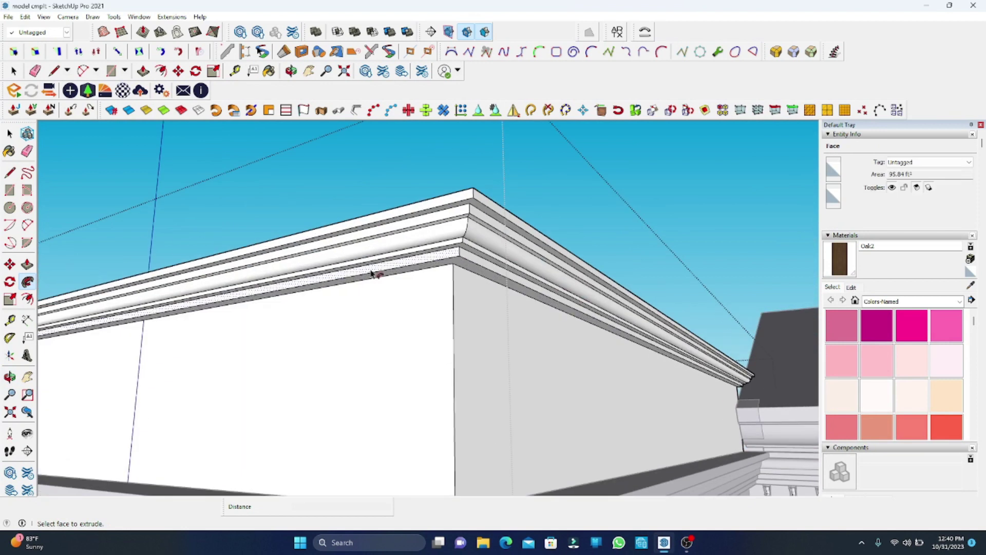
{"action": "scroll", "coordinate": [399, 253], "scroll_direction": "up", "scroll_amount": 2}
{"action": "scroll", "coordinate": [396, 253], "scroll_direction": "up", "scroll_amount": 1}
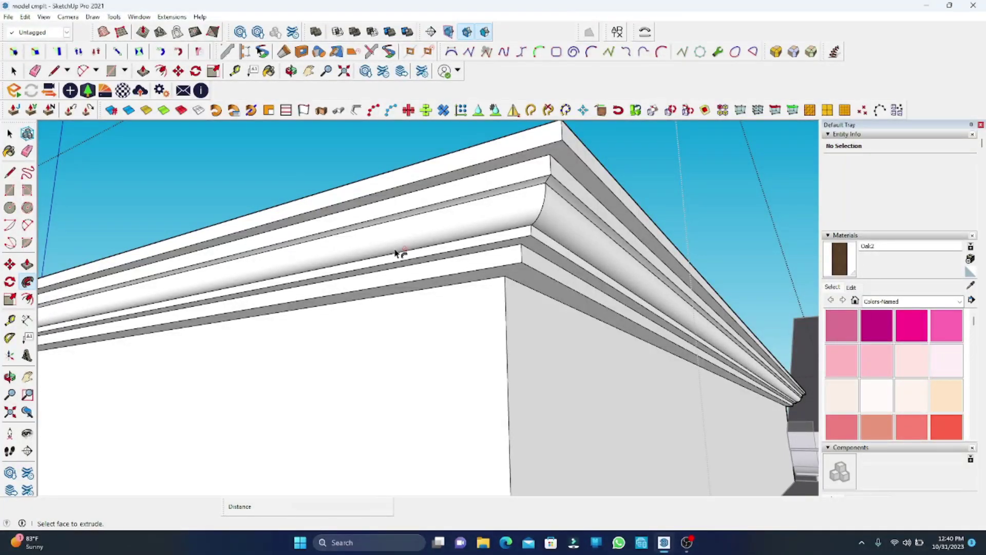
{"action": "scroll", "coordinate": [434, 241], "scroll_direction": "down", "scroll_amount": 2}
{"action": "scroll", "coordinate": [416, 238], "scroll_direction": "down", "scroll_amount": 1}
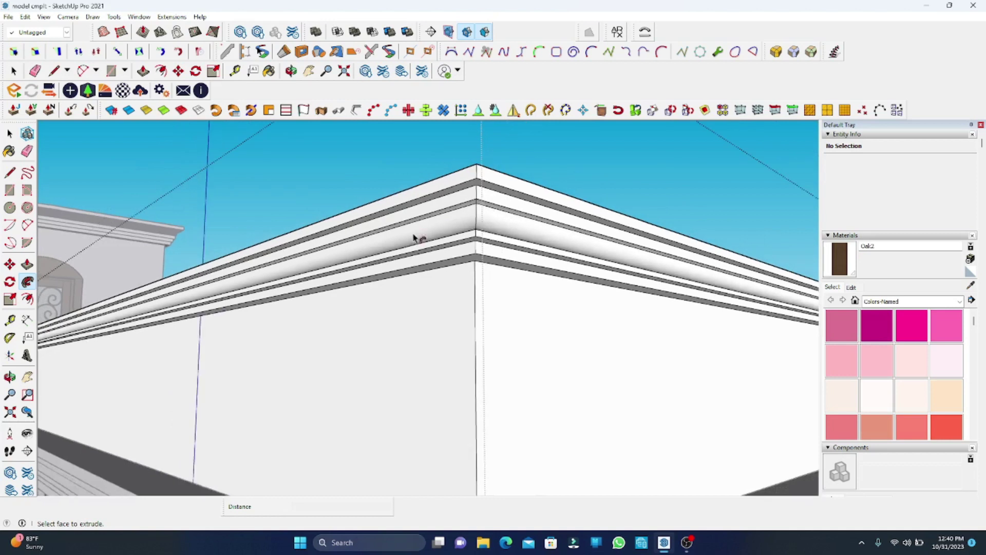
{"action": "scroll", "coordinate": [420, 236], "scroll_direction": "down", "scroll_amount": 1}
{"action": "scroll", "coordinate": [420, 234], "scroll_direction": "down", "scroll_amount": 1}
{"action": "scroll", "coordinate": [420, 233], "scroll_direction": "down", "scroll_amount": 1}
{"action": "scroll", "coordinate": [421, 234], "scroll_direction": "down", "scroll_amount": 2}
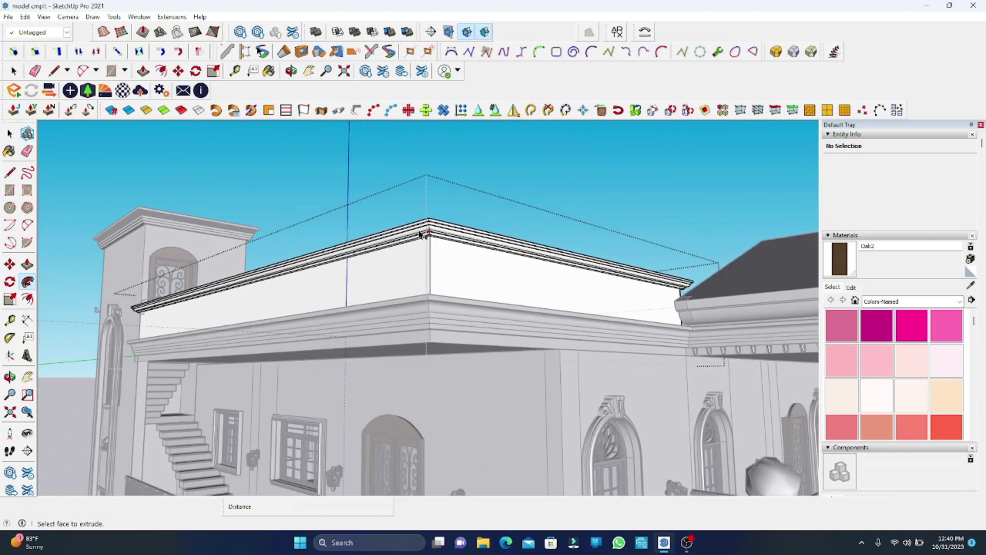
{"action": "middle_click_drag", "start_coordinate": [406, 262], "coordinate": [393, 271]}
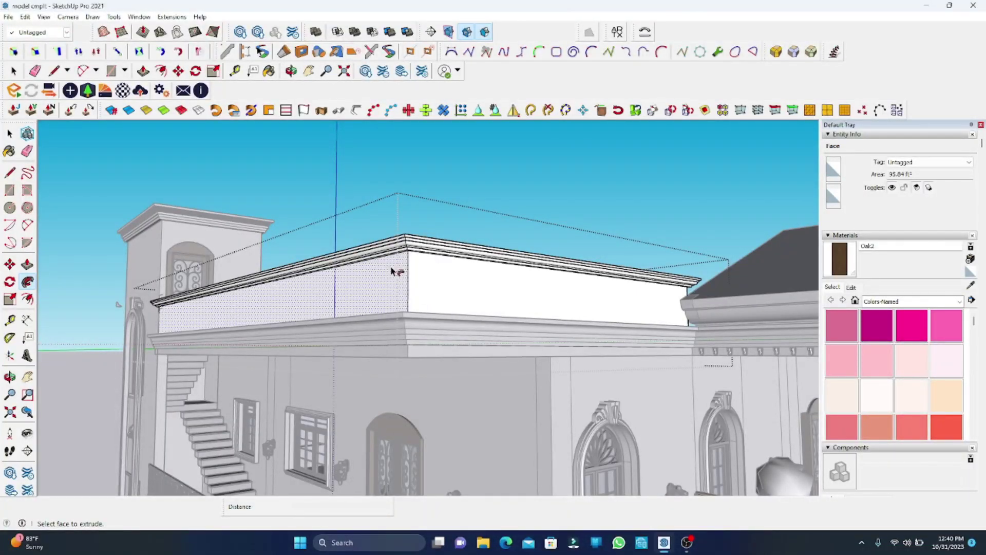
{"action": "scroll", "coordinate": [287, 213], "scroll_direction": "down", "scroll_amount": 2}
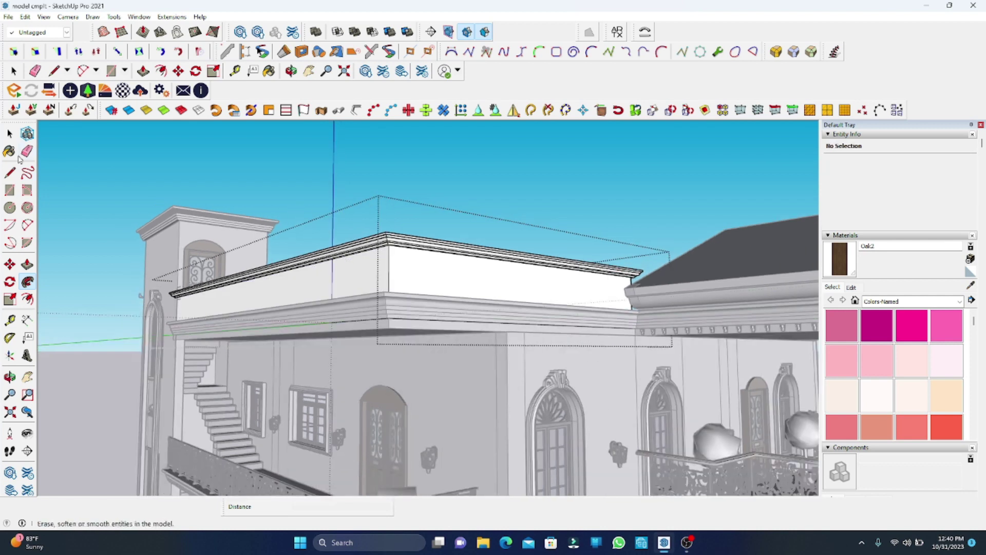
Navigate to the tower side and locate the small profile group beside the window
{"action": "left_click", "coordinate": [10, 134]}
{"action": "middle_click_drag", "start_coordinate": [242, 209], "coordinate": [293, 195]}
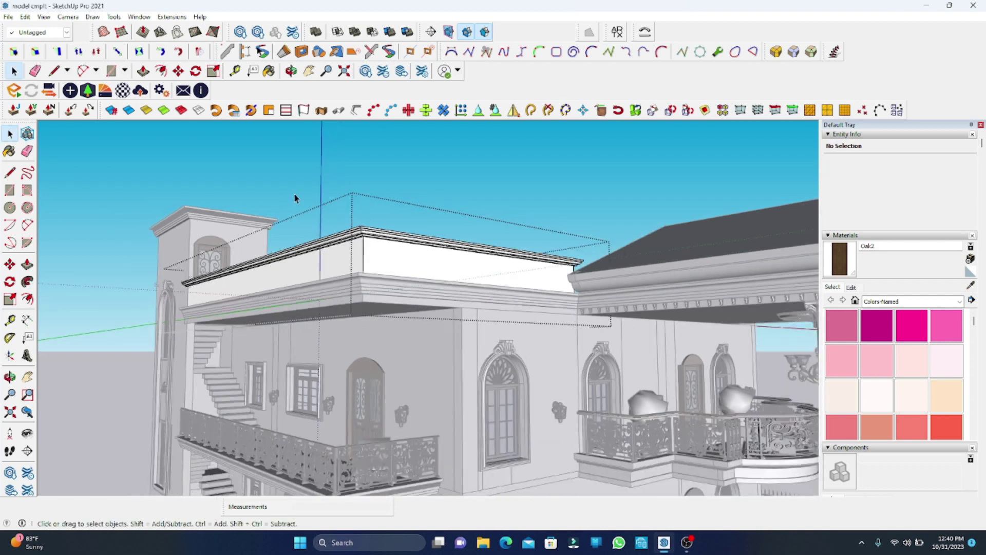
{"action": "left_click", "coordinate": [297, 198]}
{"action": "scroll", "coordinate": [220, 280], "scroll_direction": "up", "scroll_amount": 5}
{"action": "scroll", "coordinate": [211, 286], "scroll_direction": "up", "scroll_amount": 2}
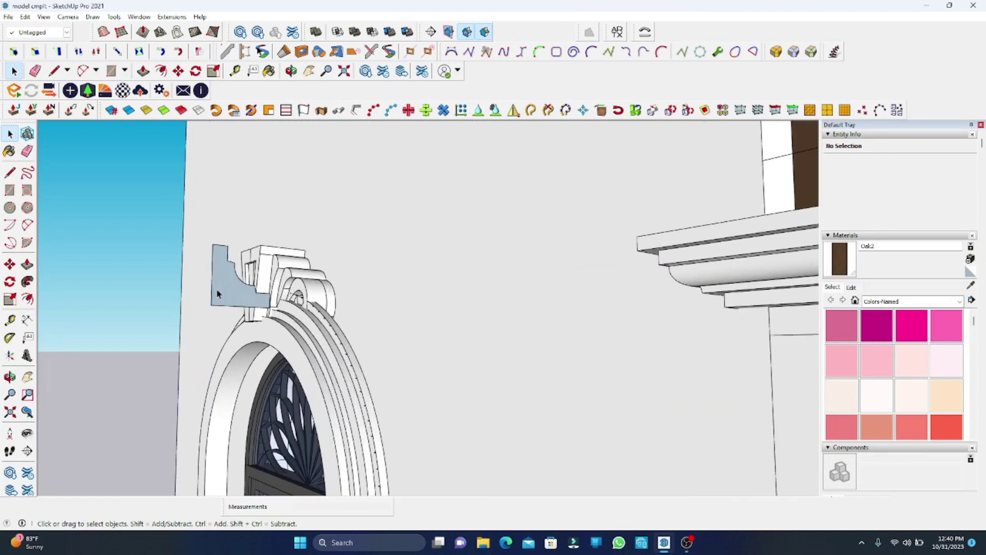
{"action": "scroll", "coordinate": [165, 319], "scroll_direction": "up", "scroll_amount": 2}
{"action": "scroll", "coordinate": [198, 305], "scroll_direction": "up", "scroll_amount": 2}
{"action": "double_click", "coordinate": [252, 294]}
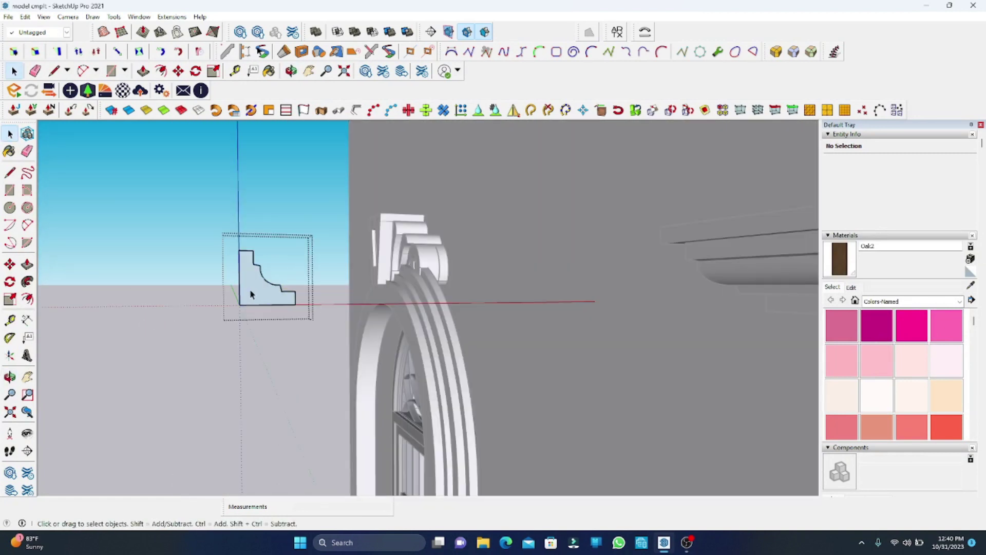
{"action": "key", "text": "Escape"}
{"action": "mouse_move", "coordinate": [254, 291]}
{"action": "middle_mouse_down"}
{"action": "mouse_move", "coordinate": [218, 300]}
{"action": "mouse_move", "coordinate": [283, 308]}
{"action": "mouse_move", "coordinate": [218, 347]}
{"action": "mouse_move", "coordinate": [194, 334]}
{"action": "middle_mouse_up"}
{"action": "scroll", "coordinate": [283, 308], "scroll_direction": "down", "scroll_amount": 5}
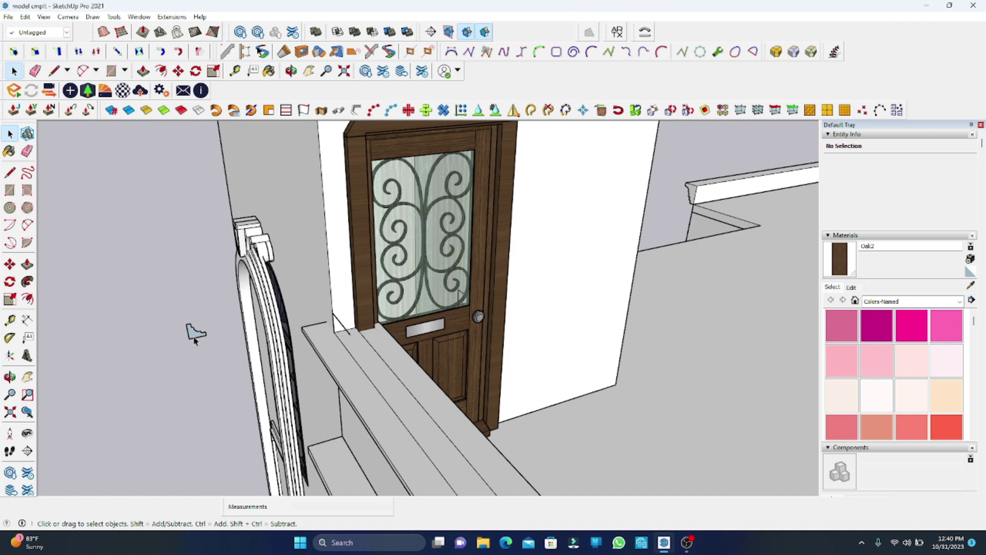
{"action": "scroll", "coordinate": [194, 332], "scroll_direction": "up", "scroll_amount": 2}
{"action": "scroll", "coordinate": [194, 328], "scroll_direction": "up", "scroll_amount": 4}
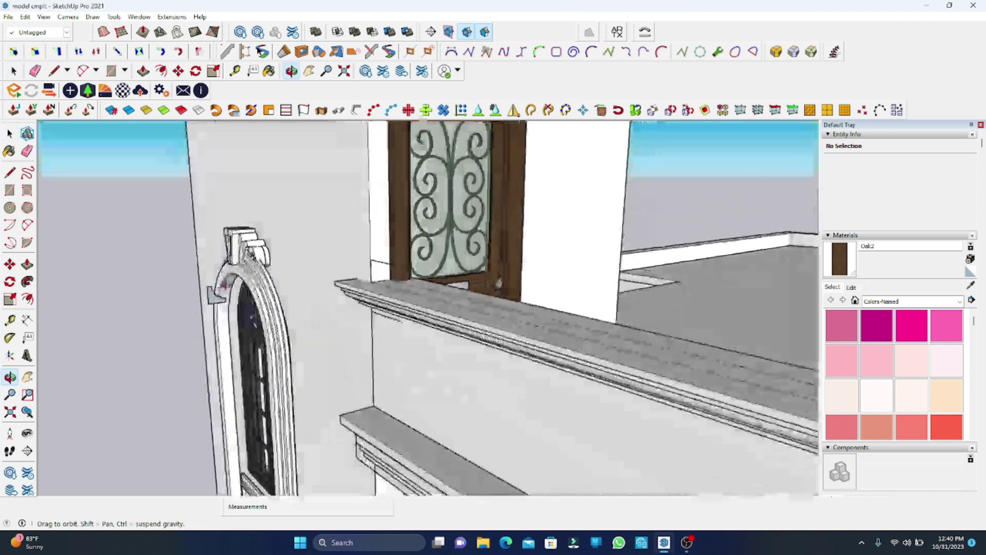
{"action": "scroll", "coordinate": [206, 288], "scroll_direction": "up", "scroll_amount": 3}
{"action": "scroll", "coordinate": [199, 311], "scroll_direction": "up", "scroll_amount": 3}
{"action": "scroll", "coordinate": [199, 310], "scroll_direction": "down", "scroll_amount": 5}
{"action": "scroll", "coordinate": [226, 296], "scroll_direction": "down", "scroll_amount": 1}
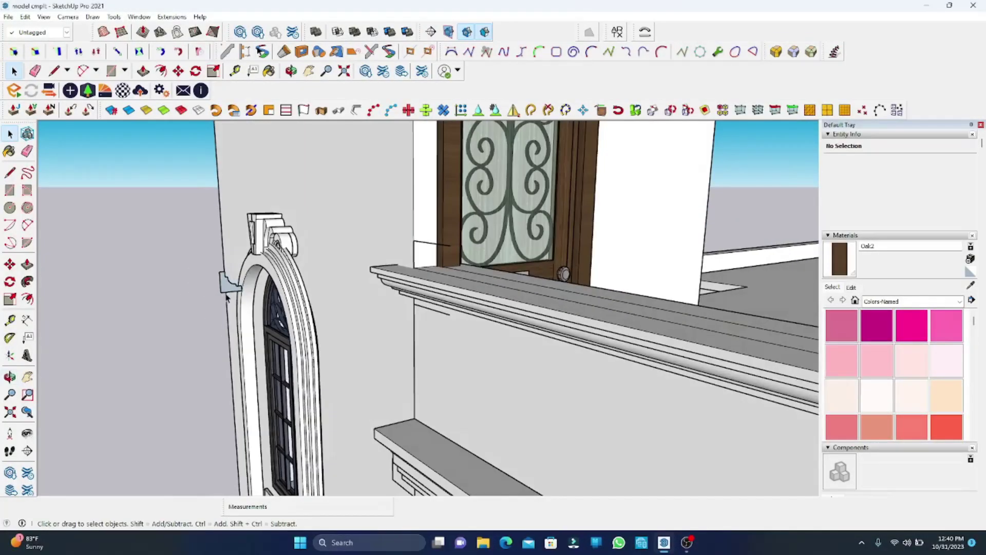
Move the spare profile group onto open ground away from the villa
{"action": "left_click", "coordinate": [228, 294]}
{"action": "key", "text": "m"}
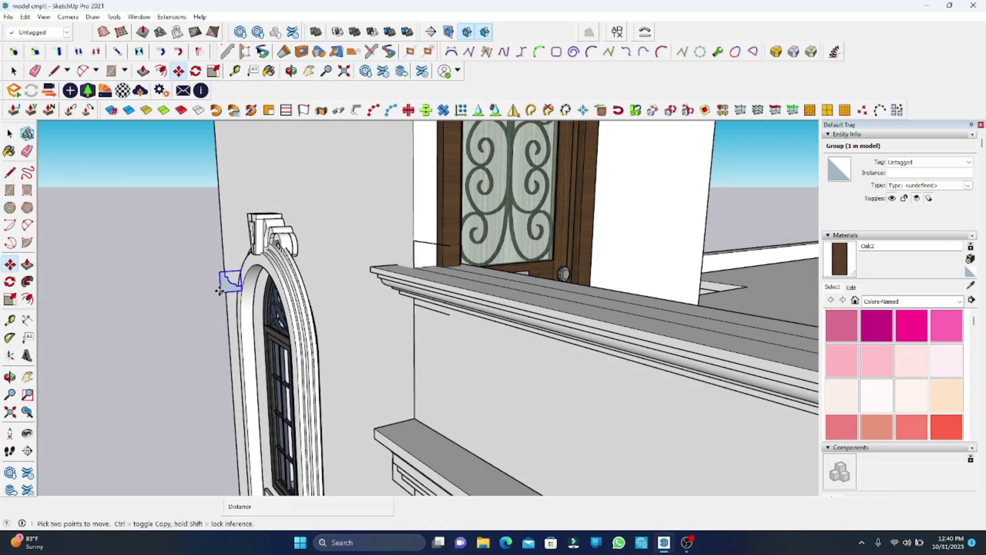
{"action": "left_click", "coordinate": [220, 291]}
{"action": "scroll", "coordinate": [137, 284], "scroll_direction": "down", "scroll_amount": 3}
{"action": "scroll", "coordinate": [136, 267], "scroll_direction": "down", "scroll_amount": 3}
{"action": "scroll", "coordinate": [139, 266], "scroll_direction": "down", "scroll_amount": 2}
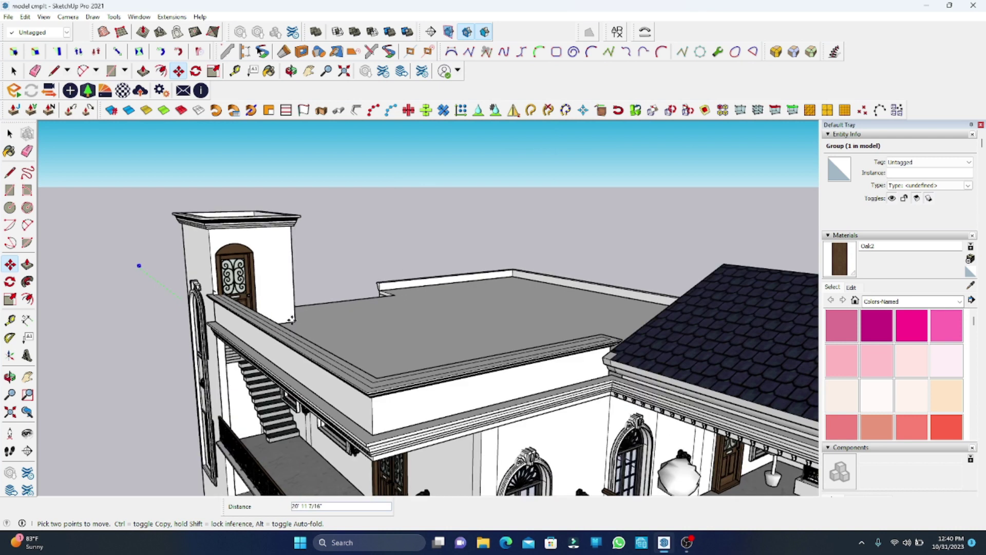
{"action": "middle_click_drag", "start_coordinate": [146, 271], "coordinate": [386, 334]}
{"action": "scroll", "coordinate": [382, 336], "scroll_direction": "up", "scroll_amount": 1}
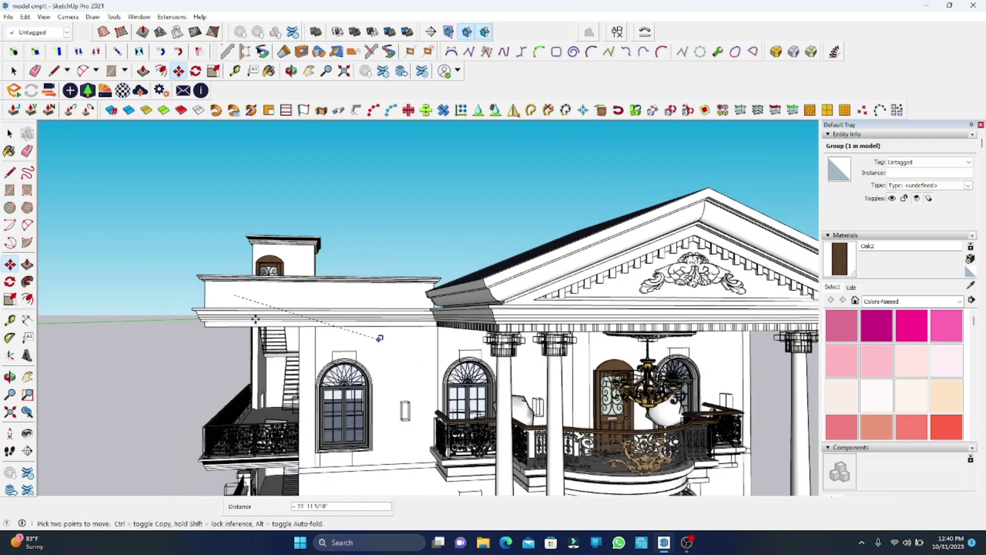
{"action": "scroll", "coordinate": [380, 338], "scroll_direction": "down", "scroll_amount": 2}
{"action": "scroll", "coordinate": [252, 314], "scroll_direction": "down", "scroll_amount": 1}
{"action": "scroll", "coordinate": [252, 314], "scroll_direction": "down", "scroll_amount": 2}
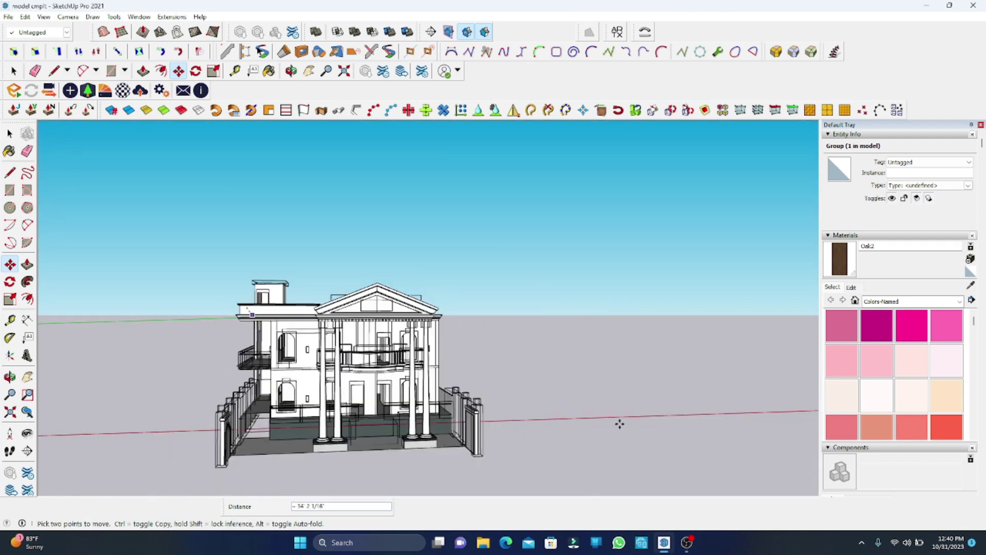
{"action": "left_click", "coordinate": [535, 409]}
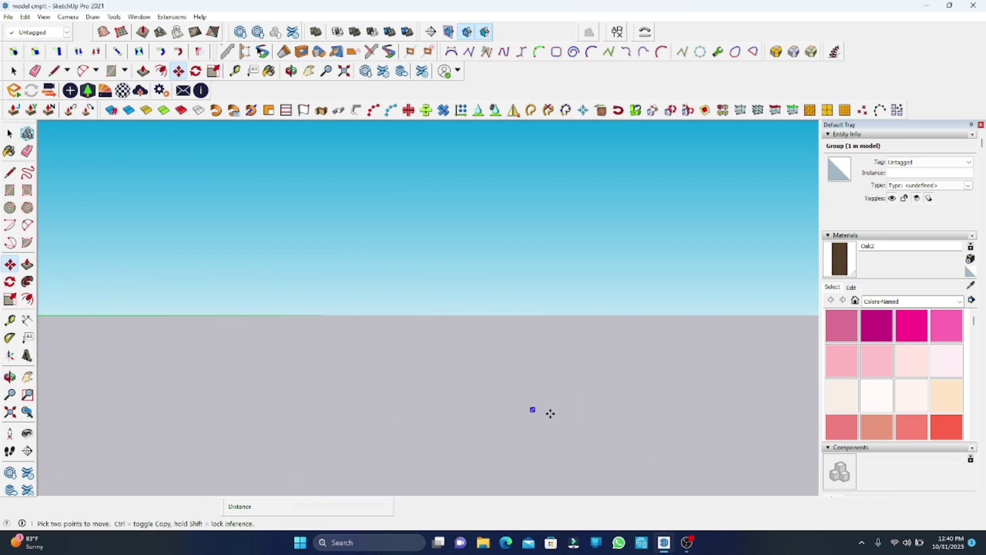
{"action": "scroll", "coordinate": [532, 409], "scroll_direction": "down", "scroll_amount": 2}
{"action": "middle_click_drag", "start_coordinate": [534, 408], "coordinate": [627, 464]}
Inside the profile group, draw a rectangular line path on the ground from the profile's base corner
{"action": "left_click", "coordinate": [12, 136]}
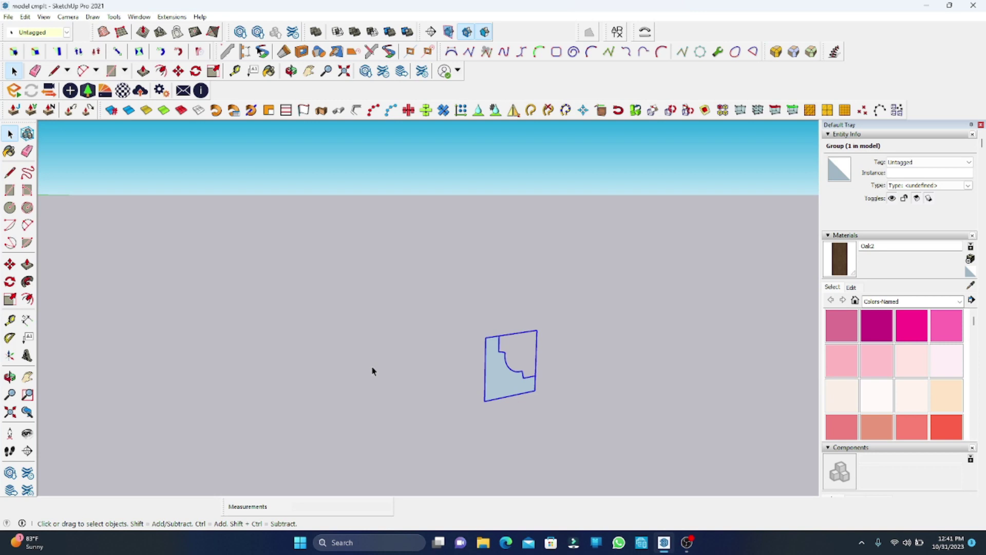
{"action": "double_click", "coordinate": [506, 391]}
{"action": "key", "text": "l"}
{"action": "left_click", "coordinate": [485, 401]}
{"action": "mouse_move", "coordinate": [419, 346]}
{"action": "middle_mouse_down"}
{"action": "mouse_move", "coordinate": [262, 321]}
{"action": "mouse_move", "coordinate": [600, 358]}
{"action": "middle_mouse_up"}
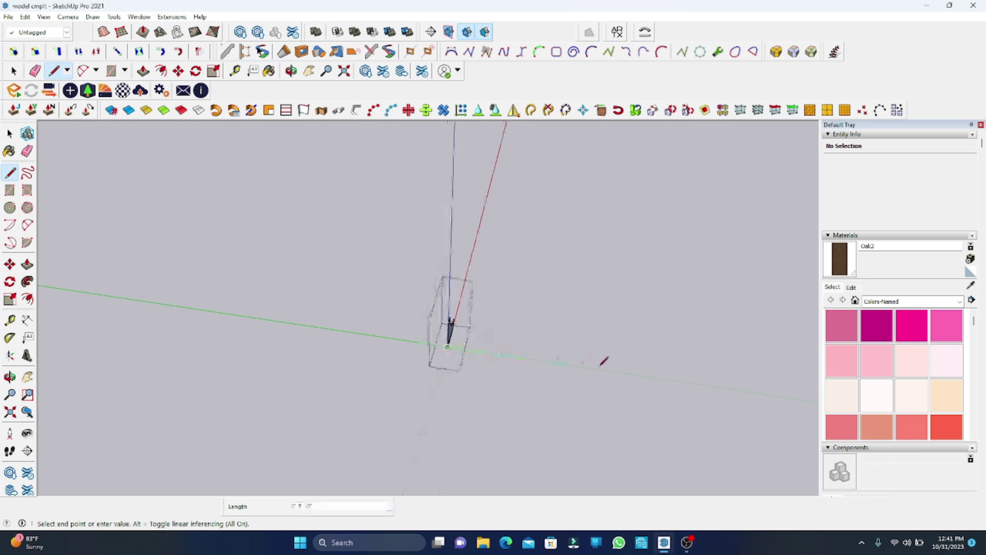
{"action": "left_click", "coordinate": [711, 386]}
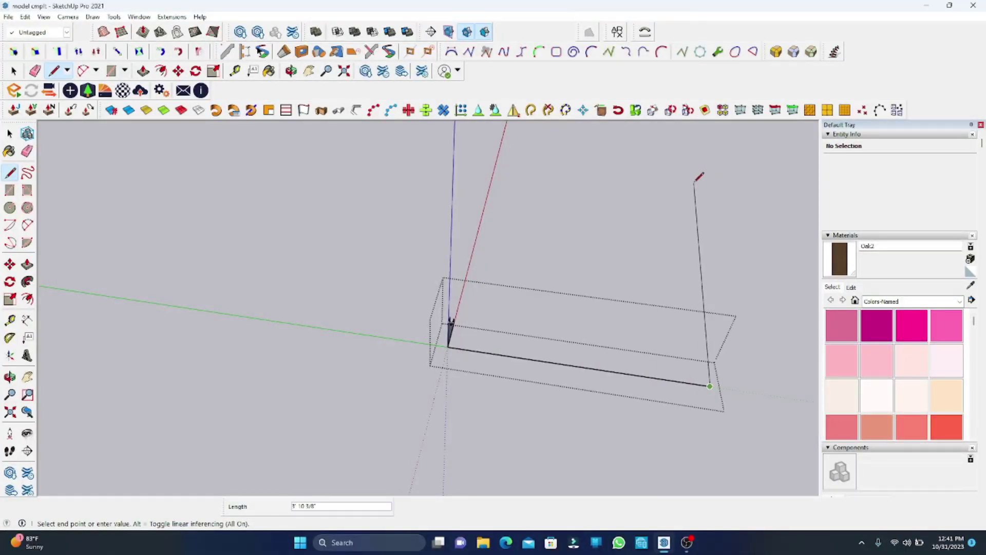
{"action": "left_click", "coordinate": [688, 188]}
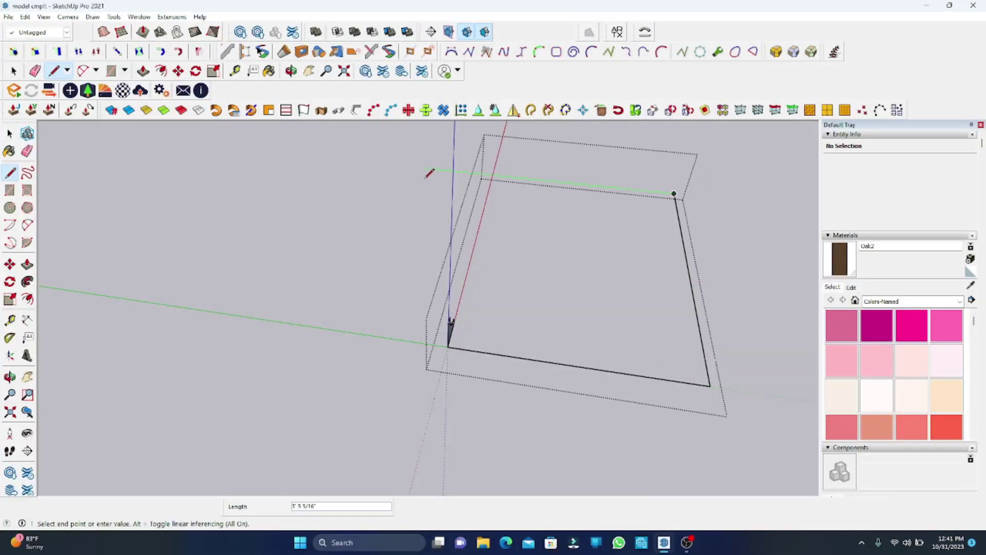
{"action": "left_click", "coordinate": [494, 169]}
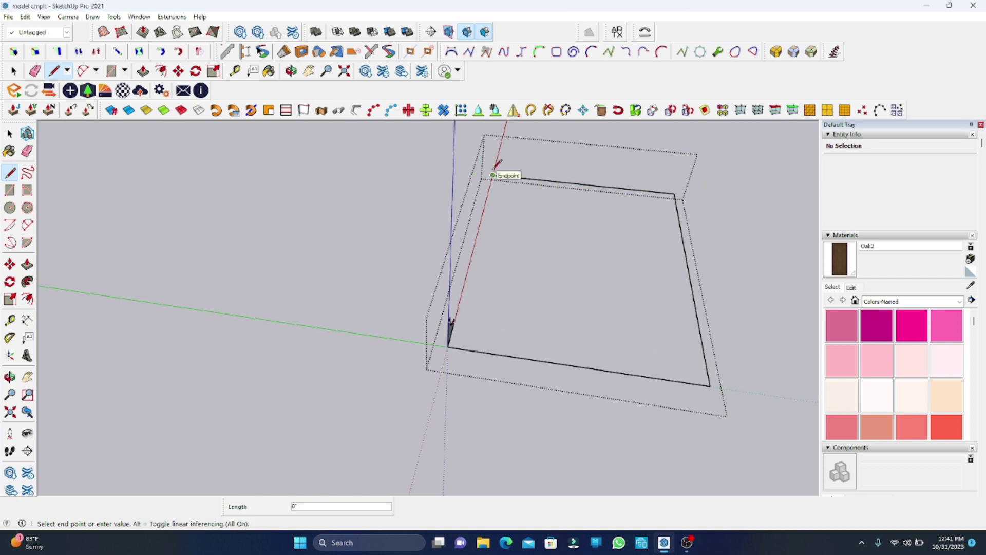
{"action": "middle_click_drag", "start_coordinate": [495, 163], "coordinate": [16, 147]}
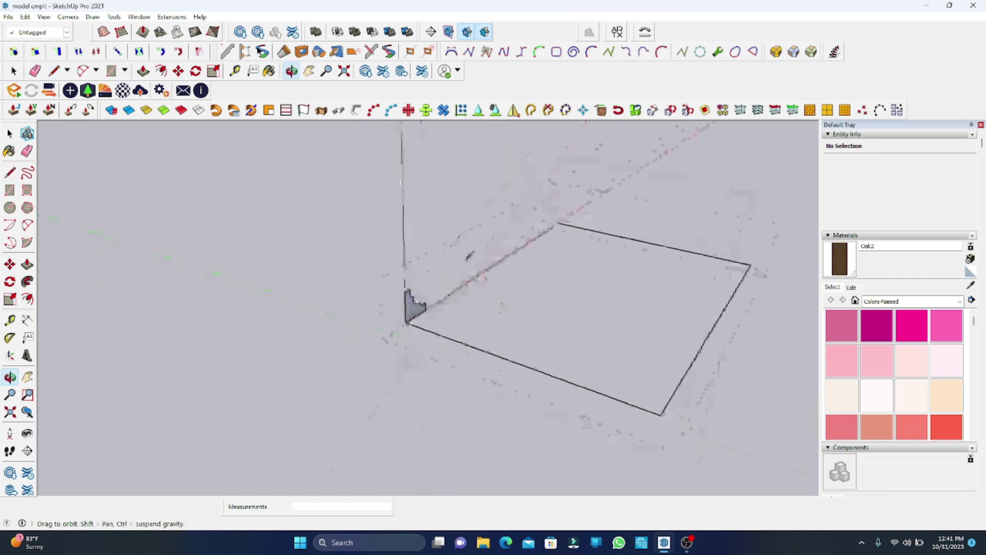
Select an edge of the rectangular path as the sweep path
{"action": "left_click", "coordinate": [10, 133]}
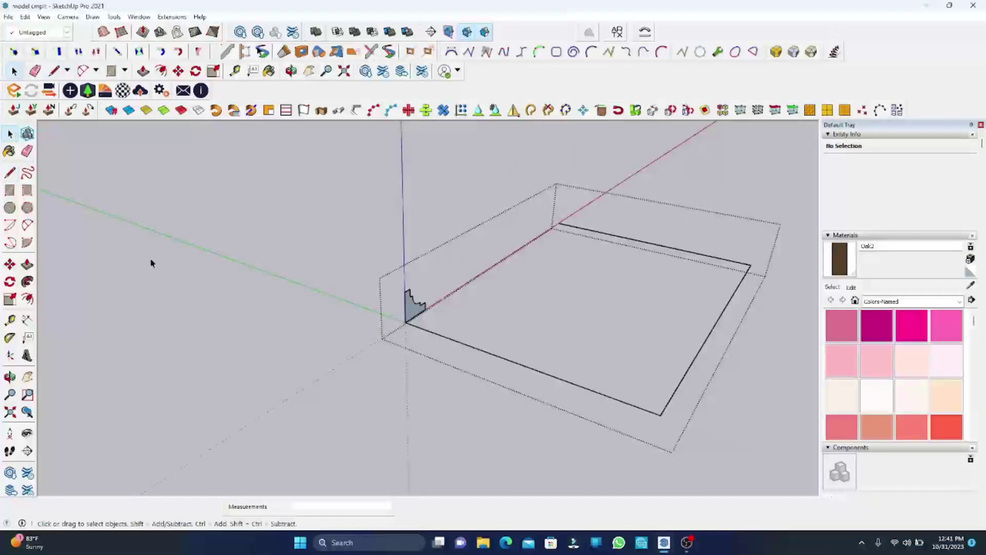
{"action": "left_click", "coordinate": [501, 366]}
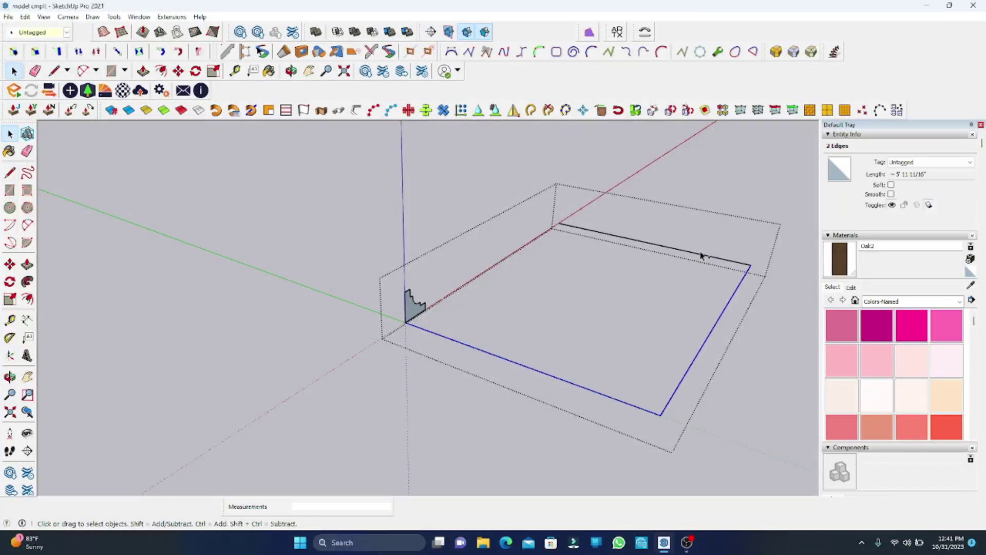
{"action": "mouse_move", "coordinate": [584, 293]}
{"action": "middle_mouse_down"}
{"action": "mouse_move", "coordinate": [570, 306]}
{"action": "mouse_move", "coordinate": [500, 278]}
{"action": "mouse_move", "coordinate": [319, 255]}
{"action": "mouse_move", "coordinate": [438, 285]}
{"action": "mouse_move", "coordinate": [429, 255]}
{"action": "mouse_move", "coordinate": [387, 231]}
{"action": "middle_mouse_up"}
Follow Me the profile around the rectangular ground path and view the resulting moulding
{"action": "left_click", "coordinate": [28, 283]}
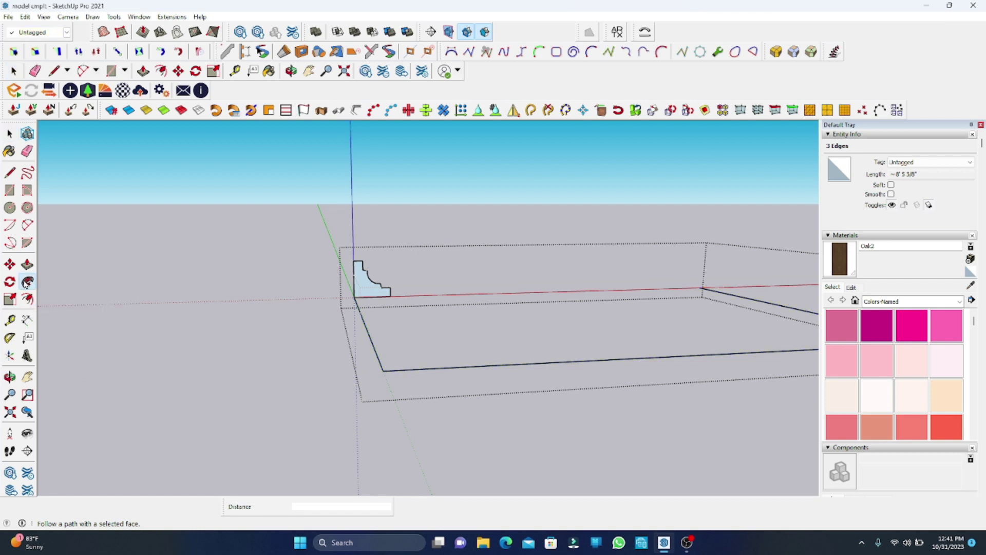
{"action": "left_click", "coordinate": [361, 283], "text": "alt"}
{"action": "mouse_move", "coordinate": [341, 298]}
{"action": "middle_mouse_down"}
{"action": "mouse_move", "coordinate": [608, 405]}
{"action": "mouse_move", "coordinate": [331, 348]}
{"action": "mouse_move", "coordinate": [225, 271]}
{"action": "mouse_move", "coordinate": [396, 271]}
{"action": "middle_mouse_up"}
{"action": "scroll", "coordinate": [87, 310], "scroll_direction": "up", "scroll_amount": 3}
{"action": "scroll", "coordinate": [125, 319], "scroll_direction": "up", "scroll_amount": 2}
{"action": "mouse_move", "coordinate": [125, 319]}
{"action": "middle_mouse_down"}
{"action": "mouse_move", "coordinate": [165, 334]}
{"action": "mouse_move", "coordinate": [251, 326]}
{"action": "mouse_move", "coordinate": [158, 256]}
{"action": "mouse_move", "coordinate": [87, 230]}
{"action": "mouse_move", "coordinate": [115, 275]}
{"action": "middle_mouse_up"}
{"action": "scroll", "coordinate": [205, 330], "scroll_direction": "up", "scroll_amount": 3}
{"action": "scroll", "coordinate": [238, 330], "scroll_direction": "up", "scroll_amount": 3}
Orbit and zoom around the curved moulding faces, then clear the selection
{"action": "key", "text": "p"}
{"action": "scroll", "coordinate": [250, 350], "scroll_direction": "up", "scroll_amount": 2}
{"action": "mouse_move", "coordinate": [246, 350]}
{"action": "middle_mouse_down"}
{"action": "mouse_move", "coordinate": [288, 370]}
{"action": "mouse_move", "coordinate": [392, 374]}
{"action": "mouse_move", "coordinate": [201, 341]}
{"action": "mouse_move", "coordinate": [168, 288]}
{"action": "mouse_move", "coordinate": [175, 313]}
{"action": "middle_mouse_up"}
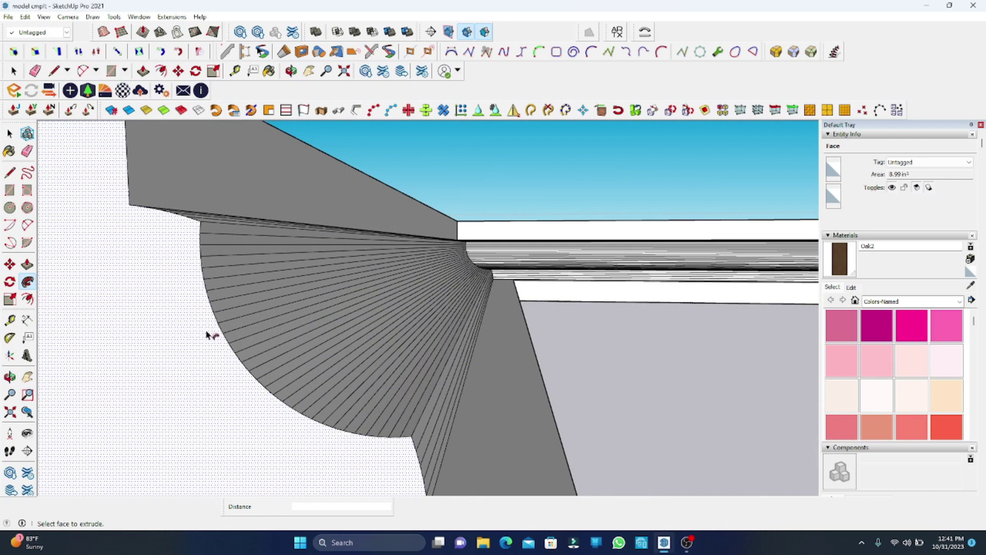
{"action": "scroll", "coordinate": [216, 332], "scroll_direction": "down", "scroll_amount": 4}
{"action": "scroll", "coordinate": [237, 314], "scroll_direction": "up", "scroll_amount": 1}
{"action": "mouse_move", "coordinate": [284, 341]}
{"action": "middle_mouse_down"}
{"action": "mouse_move", "coordinate": [253, 357]}
{"action": "mouse_move", "coordinate": [246, 324]}
{"action": "middle_mouse_up"}
{"action": "scroll", "coordinate": [241, 324], "scroll_direction": "up", "scroll_amount": 3}
{"action": "scroll", "coordinate": [225, 282], "scroll_direction": "up", "scroll_amount": 3}
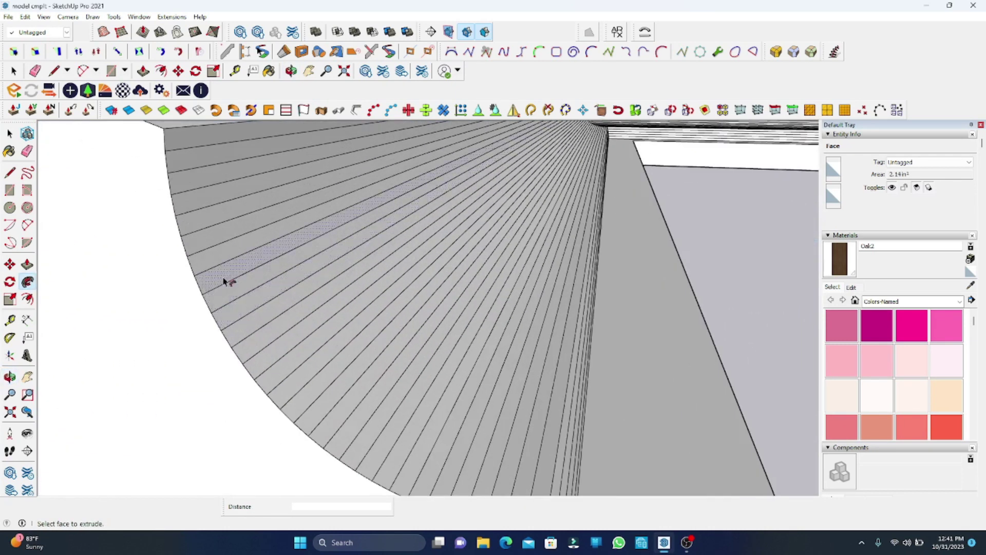
{"action": "scroll", "coordinate": [303, 334], "scroll_direction": "down", "scroll_amount": 4}
{"action": "scroll", "coordinate": [306, 337], "scroll_direction": "down", "scroll_amount": 2}
{"action": "scroll", "coordinate": [295, 330], "scroll_direction": "up", "scroll_amount": 1}
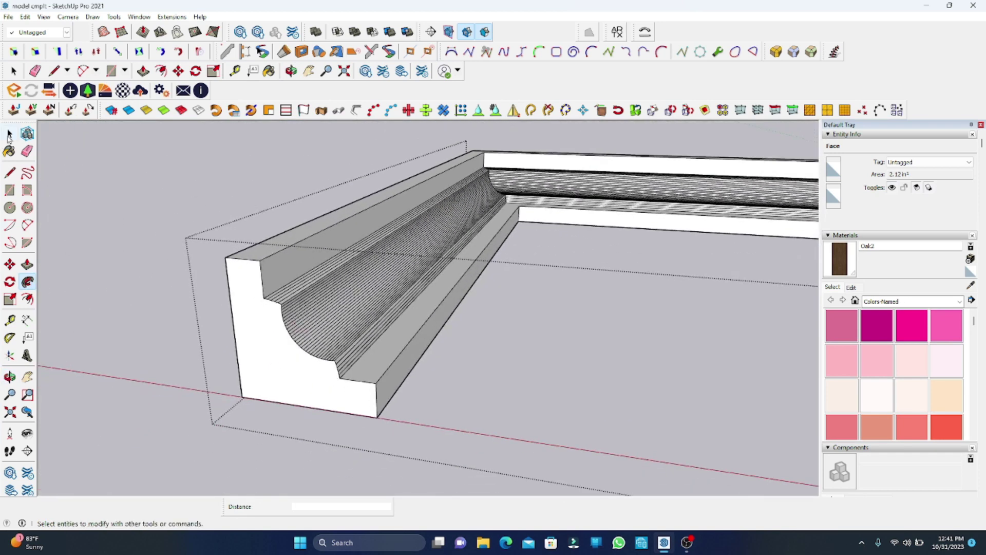
{"action": "left_click", "coordinate": [9, 136]}
{"action": "scroll", "coordinate": [460, 277], "scroll_direction": "down", "scroll_amount": 5}
{"action": "scroll", "coordinate": [390, 252], "scroll_direction": "down", "scroll_amount": 4}
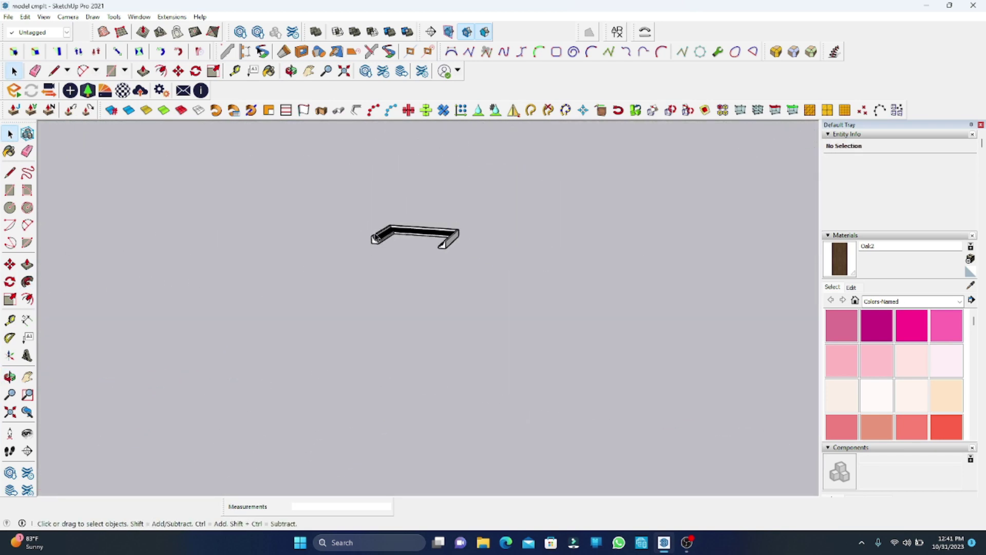
{"action": "scroll", "coordinate": [379, 240], "scroll_direction": "up", "scroll_amount": 2}
{"action": "scroll", "coordinate": [375, 241], "scroll_direction": "up", "scroll_amount": 2}
{"action": "scroll", "coordinate": [365, 247], "scroll_direction": "up", "scroll_amount": 3}
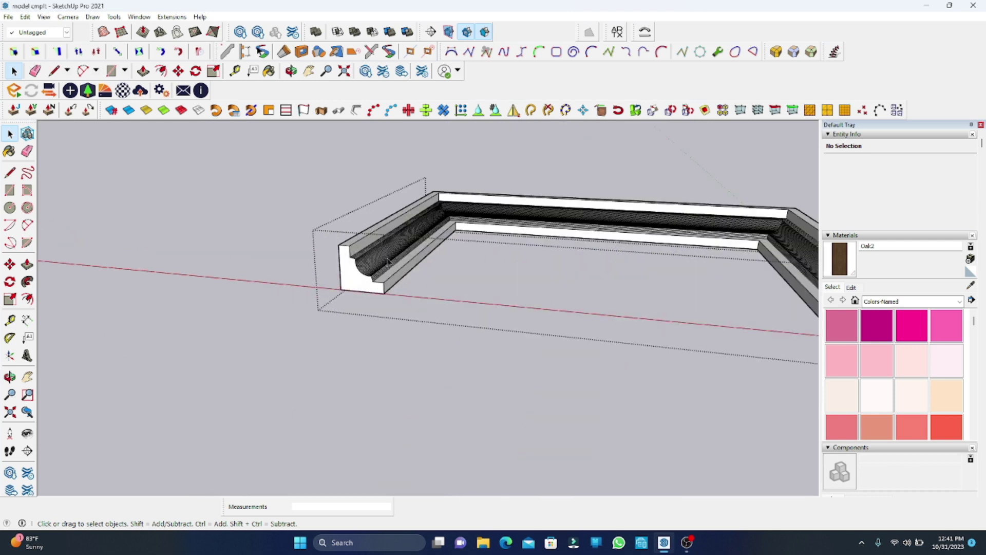
{"action": "scroll", "coordinate": [343, 256], "scroll_direction": "up", "scroll_amount": 3}
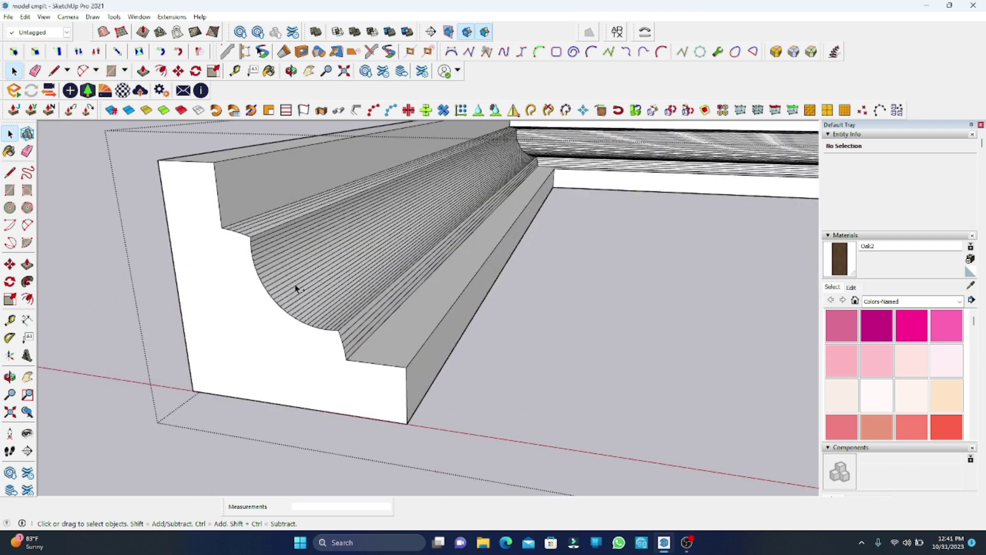
{"action": "scroll", "coordinate": [296, 288], "scroll_direction": "down", "scroll_amount": 5}
{"action": "scroll", "coordinate": [293, 291], "scroll_direction": "down", "scroll_amount": 2}
{"action": "scroll", "coordinate": [433, 344], "scroll_direction": "down", "scroll_amount": 2}
Select the cornice profile face together with its curved arc edges
{"action": "scroll", "coordinate": [528, 306], "scroll_direction": "up", "scroll_amount": 2}
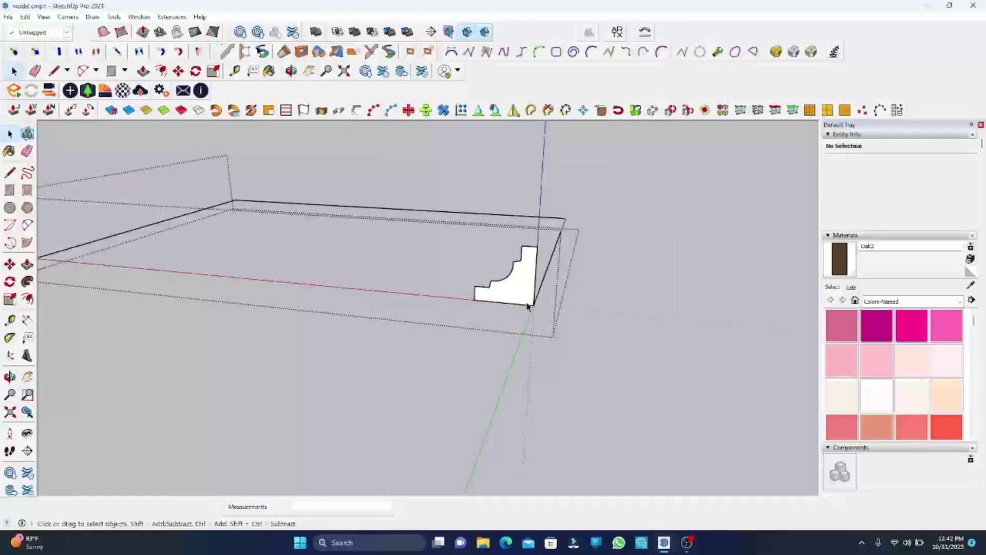
{"action": "scroll", "coordinate": [514, 287], "scroll_direction": "up", "scroll_amount": 2}
{"action": "scroll", "coordinate": [502, 270], "scroll_direction": "up", "scroll_amount": 1}
{"action": "left_click", "coordinate": [506, 264]}
{"action": "double_click", "coordinate": [507, 264]}
{"action": "left_click", "coordinate": [507, 264]}
{"action": "double_click", "coordinate": [508, 263]}
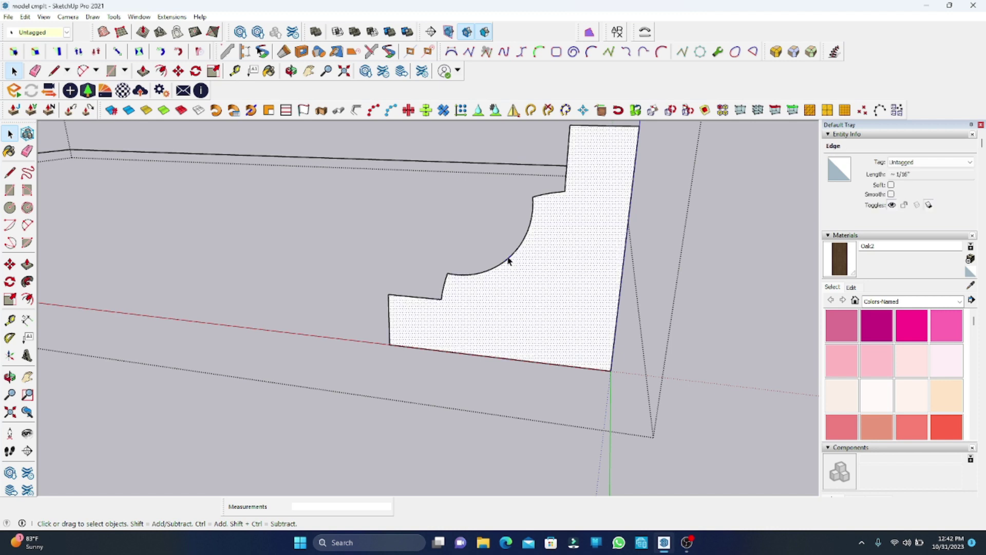
{"action": "left_click", "coordinate": [510, 262]}
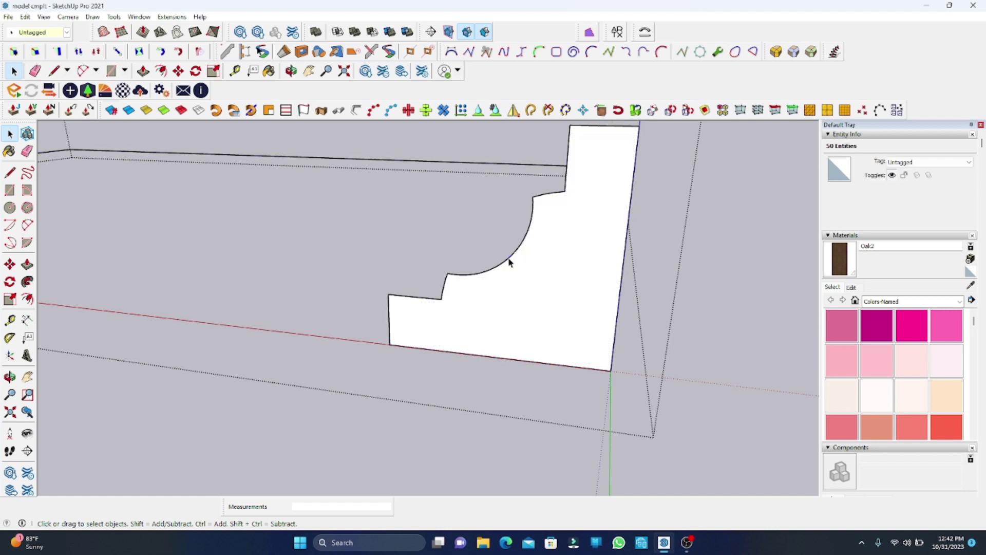
{"action": "left_click", "coordinate": [508, 247]}
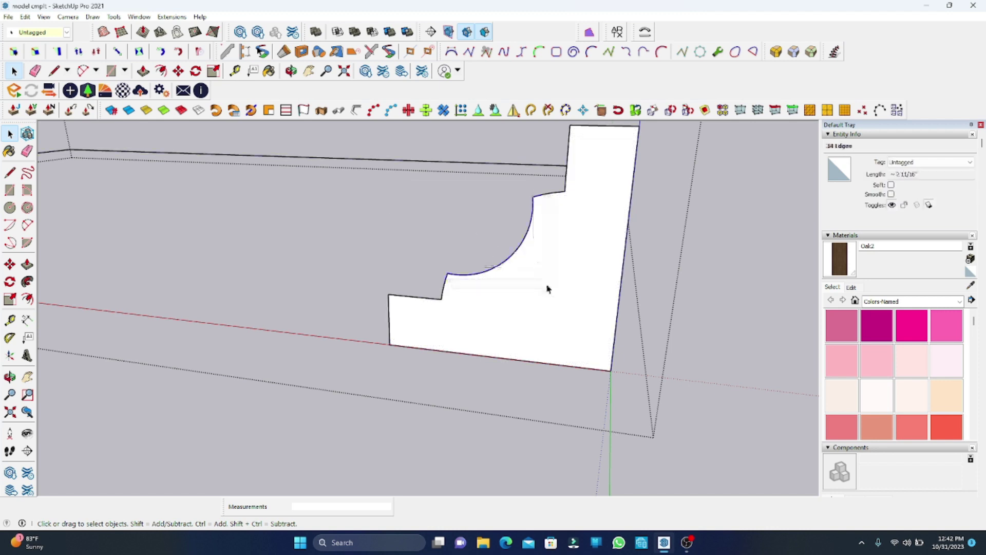
{"action": "left_click", "coordinate": [511, 264]}
Orbit out to show the profile standing against the whole floor rectangle
{"action": "scroll", "coordinate": [467, 277], "scroll_direction": "up", "scroll_amount": 5}
{"action": "scroll", "coordinate": [469, 285], "scroll_direction": "down", "scroll_amount": 5}
{"action": "mouse_move", "coordinate": [469, 286]}
{"action": "middle_mouse_down"}
{"action": "mouse_move", "coordinate": [556, 335]}
{"action": "mouse_move", "coordinate": [605, 332]}
{"action": "mouse_move", "coordinate": [513, 317]}
{"action": "mouse_move", "coordinate": [781, 330]}
{"action": "mouse_move", "coordinate": [550, 219]}
{"action": "mouse_move", "coordinate": [453, 279]}
{"action": "mouse_move", "coordinate": [460, 315]}
{"action": "mouse_move", "coordinate": [572, 242]}
{"action": "mouse_move", "coordinate": [438, 372]}
{"action": "mouse_move", "coordinate": [418, 319]}
{"action": "mouse_move", "coordinate": [493, 315]}
{"action": "middle_mouse_up"}
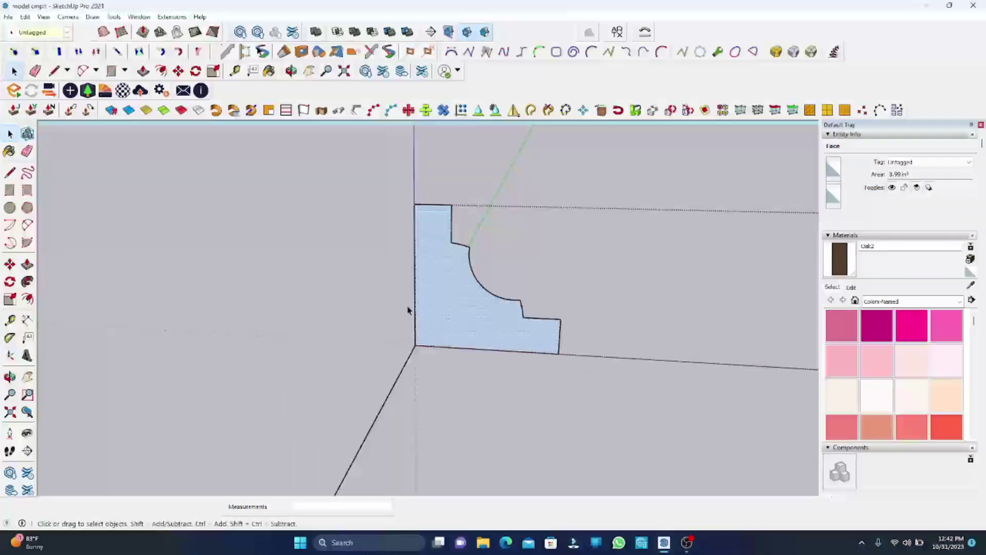
{"action": "scroll", "coordinate": [408, 309], "scroll_direction": "down", "scroll_amount": 2}
{"action": "mouse_move", "coordinate": [346, 353]}
{"action": "middle_mouse_down"}
{"action": "mouse_move", "coordinate": [375, 264]}
{"action": "mouse_move", "coordinate": [346, 257]}
{"action": "mouse_move", "coordinate": [422, 318]}
{"action": "middle_mouse_up"}
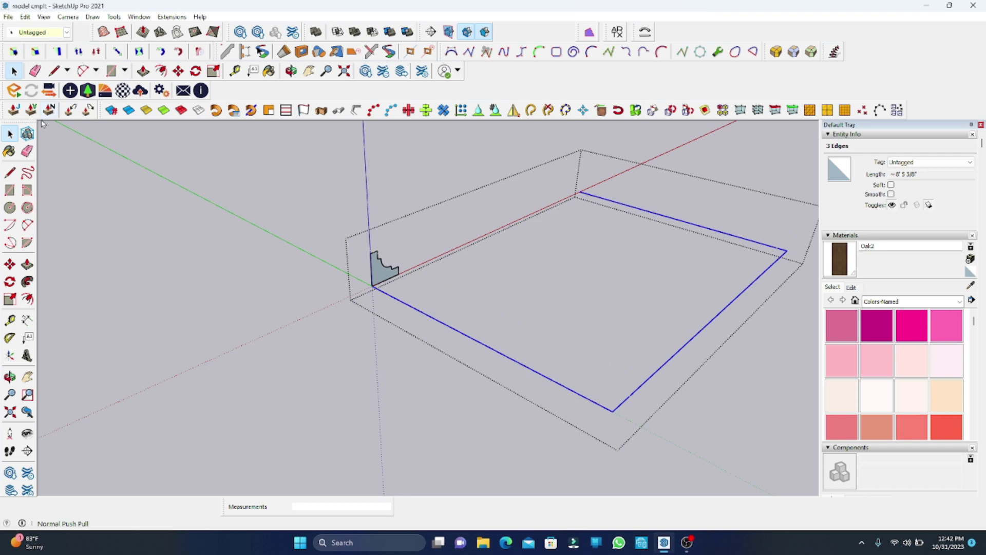
Follow Me the cornice profile along the chosen three-sided ground path
{"action": "left_click", "coordinate": [28, 282]}
{"action": "left_click", "coordinate": [386, 267]}
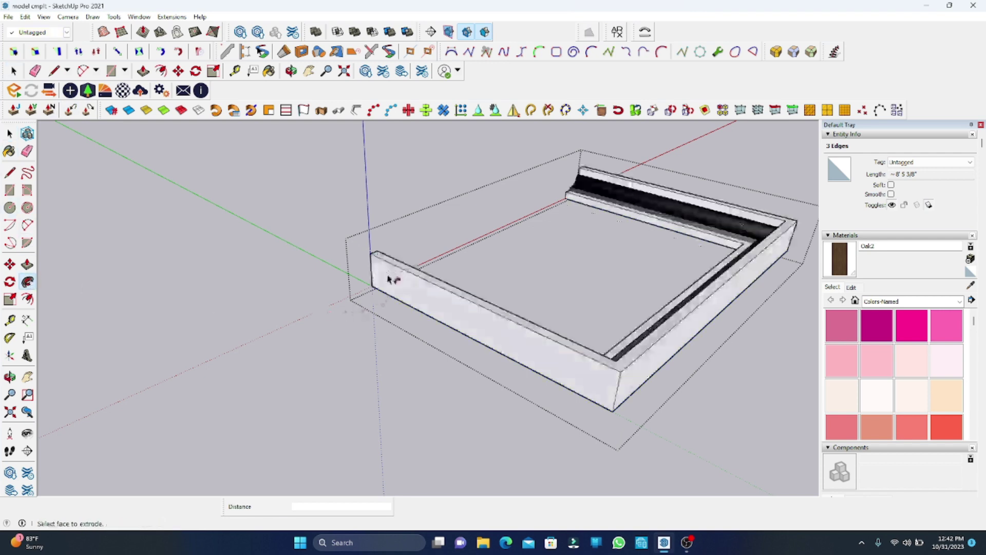
{"action": "scroll", "coordinate": [385, 264], "scroll_direction": "up", "scroll_amount": 3}
Select the whole new moulding and soften it with Smooth normals and Soften coplanar
{"action": "key", "text": "space"}
{"action": "scroll", "coordinate": [521, 473], "scroll_direction": "down", "scroll_amount": 3}
{"action": "left_click_drag", "start_coordinate": [326, 141], "coordinate": [674, 450]}
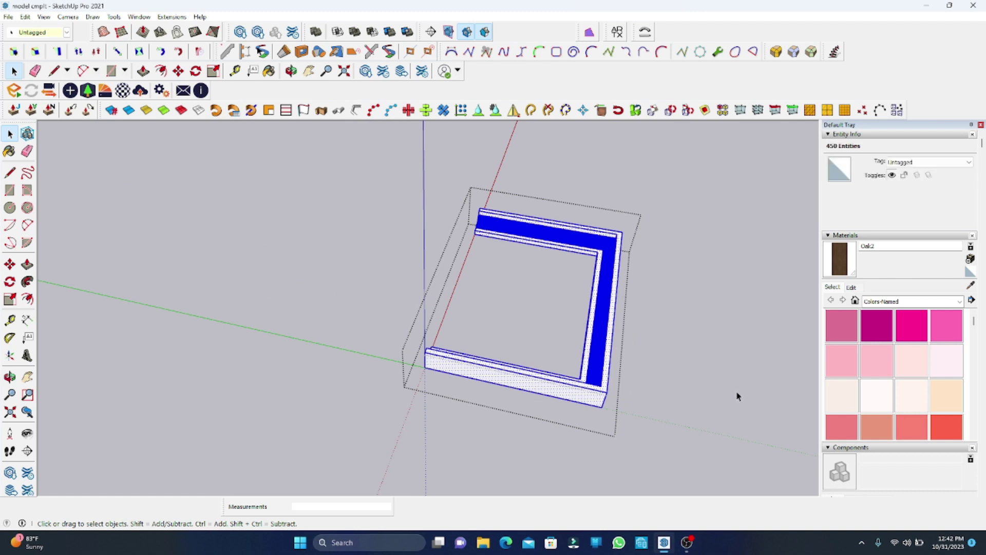
{"action": "scroll", "coordinate": [899, 359], "scroll_direction": "down", "scroll_amount": 3}
{"action": "scroll", "coordinate": [899, 359], "scroll_direction": "down", "scroll_amount": 5}
{"action": "scroll", "coordinate": [976, 384], "scroll_direction": "down", "scroll_amount": 5}
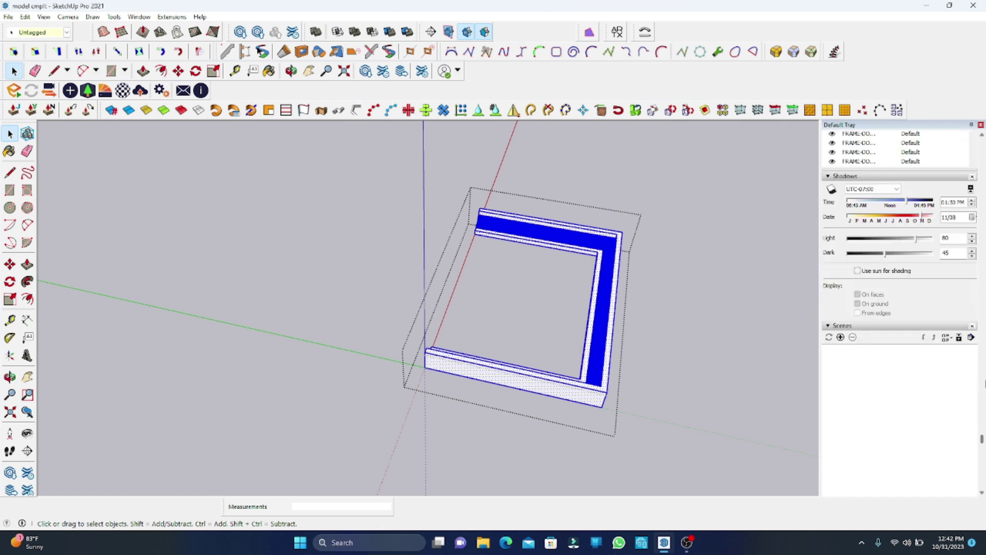
{"action": "scroll", "coordinate": [985, 383], "scroll_direction": "down", "scroll_amount": 3}
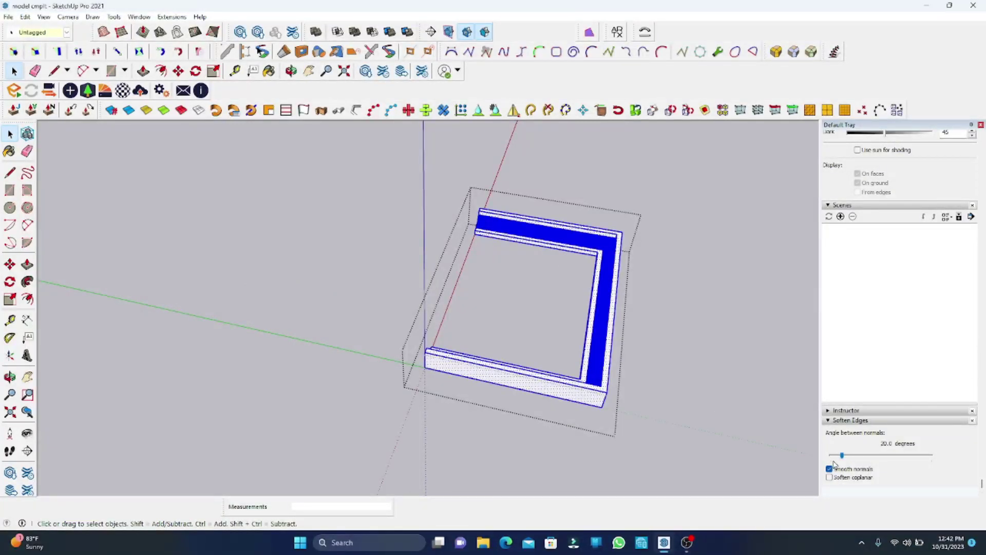
{"action": "left_click", "coordinate": [829, 477]}
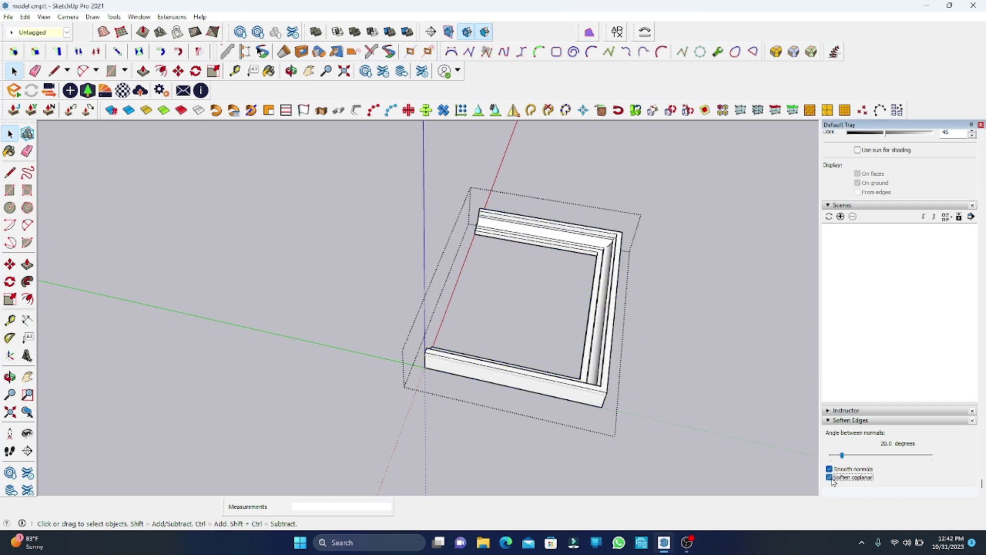
{"action": "scroll", "coordinate": [495, 226], "scroll_direction": "up", "scroll_amount": 5}
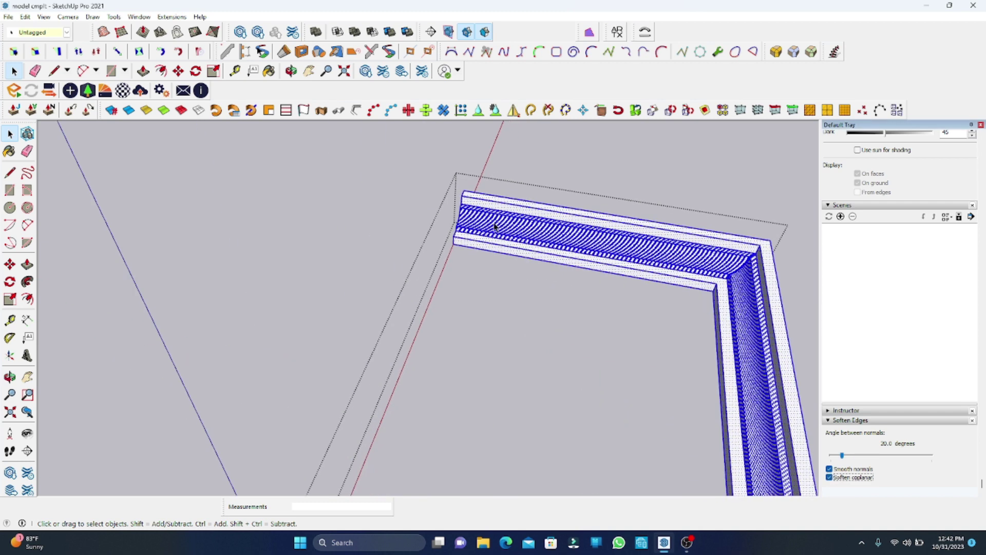
{"action": "left_click", "coordinate": [405, 313]}
{"action": "mouse_move", "coordinate": [400, 309]}
{"action": "middle_mouse_down"}
{"action": "mouse_move", "coordinate": [589, 258]}
{"action": "mouse_move", "coordinate": [516, 151]}
{"action": "mouse_move", "coordinate": [481, 135]}
{"action": "mouse_move", "coordinate": [379, 141]}
{"action": "mouse_move", "coordinate": [358, 221]}
{"action": "middle_mouse_up"}
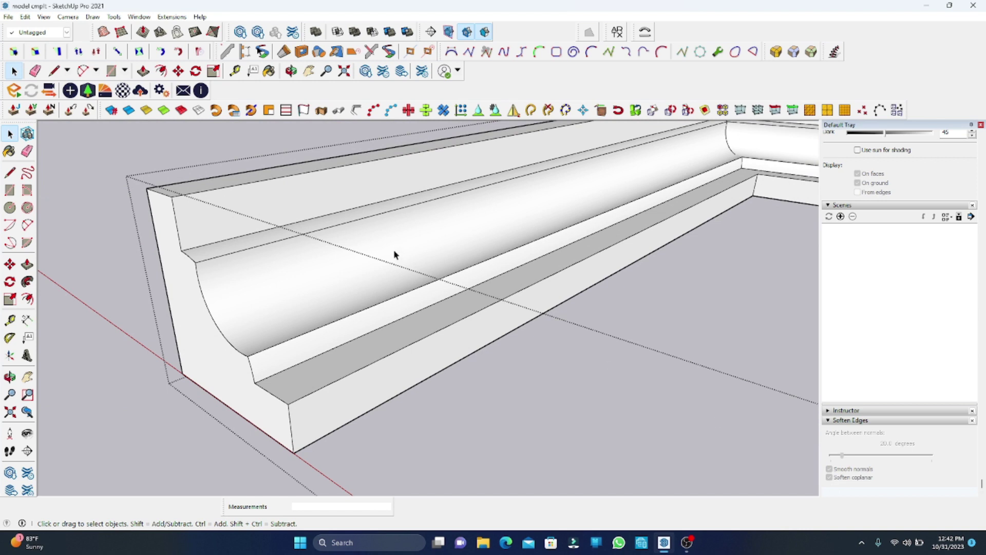
Select the left and back mouldings, then undo and redo the Follow Me sweep
{"action": "scroll", "coordinate": [395, 254], "scroll_direction": "down", "scroll_amount": 5}
{"action": "scroll", "coordinate": [345, 275], "scroll_direction": "down", "scroll_amount": 5}
{"action": "left_click_drag", "start_coordinate": [202, 145], "coordinate": [565, 399]}
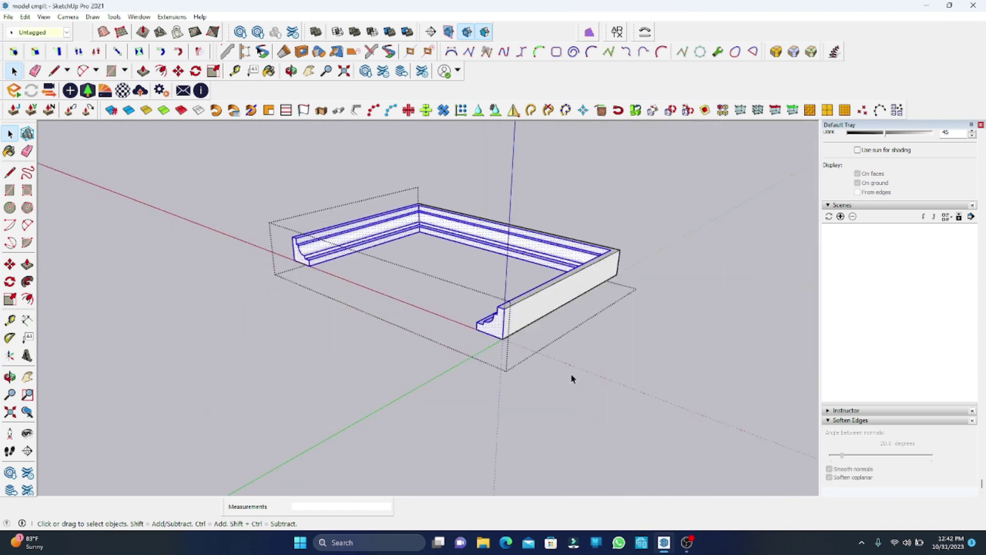
{"action": "key", "text": "ctrl+z"}
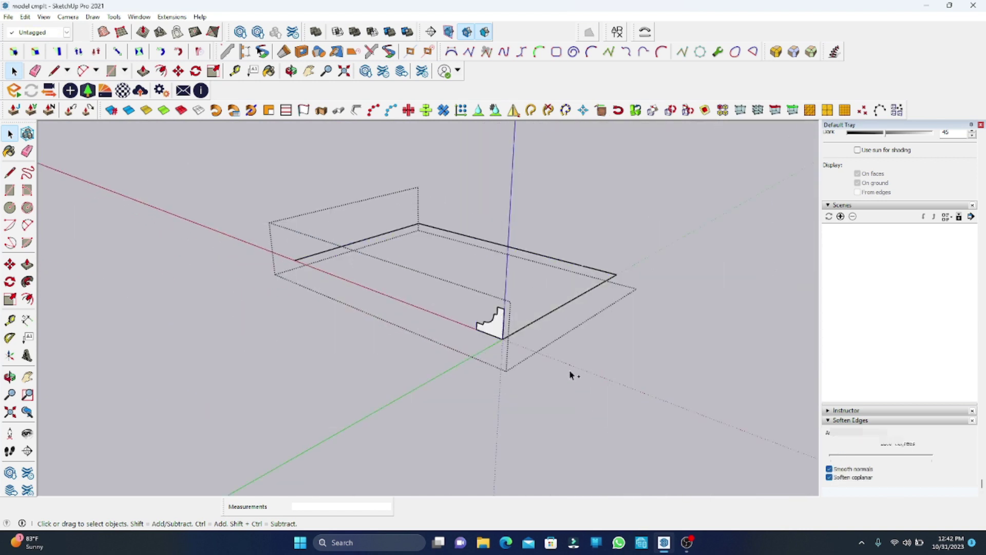
{"action": "key", "text": "ctrl+y"}
Orbit and zoom into a mitred corner to inspect the cove's facet lines
{"action": "scroll", "coordinate": [286, 310], "scroll_direction": "up", "scroll_amount": 3}
{"action": "scroll", "coordinate": [244, 222], "scroll_direction": "up", "scroll_amount": 3}
{"action": "scroll", "coordinate": [311, 274], "scroll_direction": "down", "scroll_amount": 5}
{"action": "scroll", "coordinate": [359, 267], "scroll_direction": "up", "scroll_amount": 5}
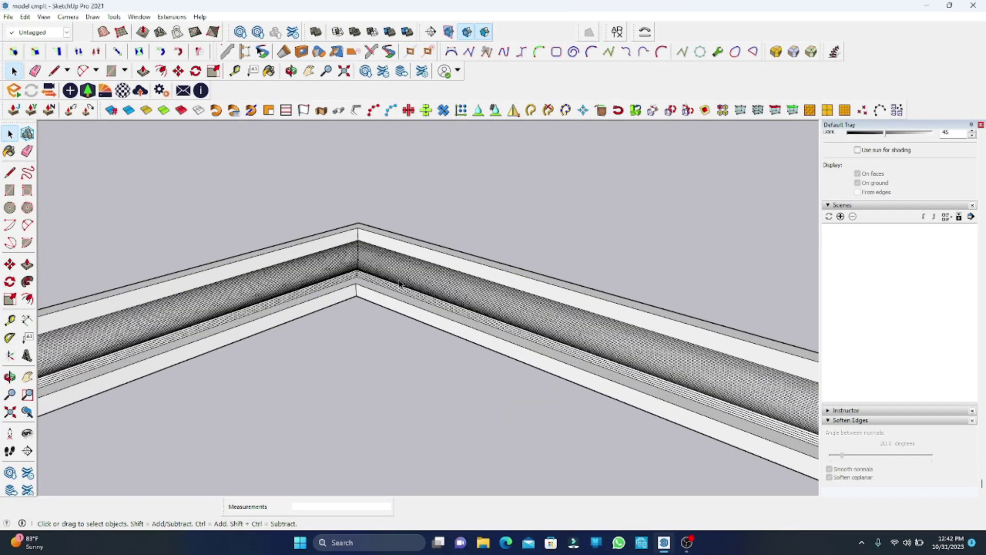
{"action": "scroll", "coordinate": [377, 267], "scroll_direction": "up", "scroll_amount": 3}
{"action": "mouse_move", "coordinate": [379, 267]}
{"action": "middle_mouse_down"}
{"action": "mouse_move", "coordinate": [558, 218]}
{"action": "mouse_move", "coordinate": [521, 211]}
{"action": "mouse_move", "coordinate": [493, 244]}
{"action": "mouse_move", "coordinate": [511, 331]}
{"action": "mouse_move", "coordinate": [417, 263]}
{"action": "middle_mouse_up"}
{"action": "scroll", "coordinate": [390, 265], "scroll_direction": "up", "scroll_amount": 2}
{"action": "scroll", "coordinate": [334, 262], "scroll_direction": "up", "scroll_amount": 2}
{"action": "scroll", "coordinate": [314, 260], "scroll_direction": "up", "scroll_amount": 2}
{"action": "scroll", "coordinate": [405, 302], "scroll_direction": "up", "scroll_amount": 2}
{"action": "mouse_move", "coordinate": [405, 302]}
{"action": "middle_mouse_down"}
{"action": "mouse_move", "coordinate": [432, 279]}
{"action": "mouse_move", "coordinate": [414, 271]}
{"action": "middle_mouse_up"}
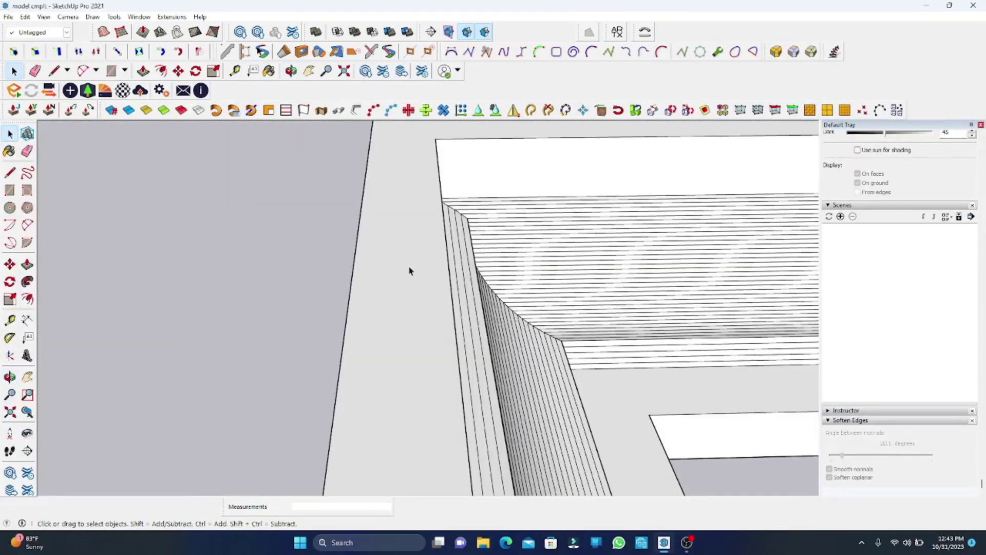
{"action": "scroll", "coordinate": [395, 273], "scroll_direction": "down", "scroll_amount": 5}
{"action": "scroll", "coordinate": [360, 280], "scroll_direction": "down", "scroll_amount": 3}
{"action": "scroll", "coordinate": [368, 304], "scroll_direction": "up", "scroll_amount": 3}
{"action": "scroll", "coordinate": [520, 374], "scroll_direction": "up", "scroll_amount": 3}
{"action": "scroll", "coordinate": [496, 375], "scroll_direction": "down", "scroll_amount": 3}
{"action": "scroll", "coordinate": [453, 351], "scroll_direction": "down", "scroll_amount": 1}
{"action": "scroll", "coordinate": [453, 352], "scroll_direction": "up", "scroll_amount": 3}
{"action": "scroll", "coordinate": [451, 341], "scroll_direction": "up", "scroll_amount": 2}
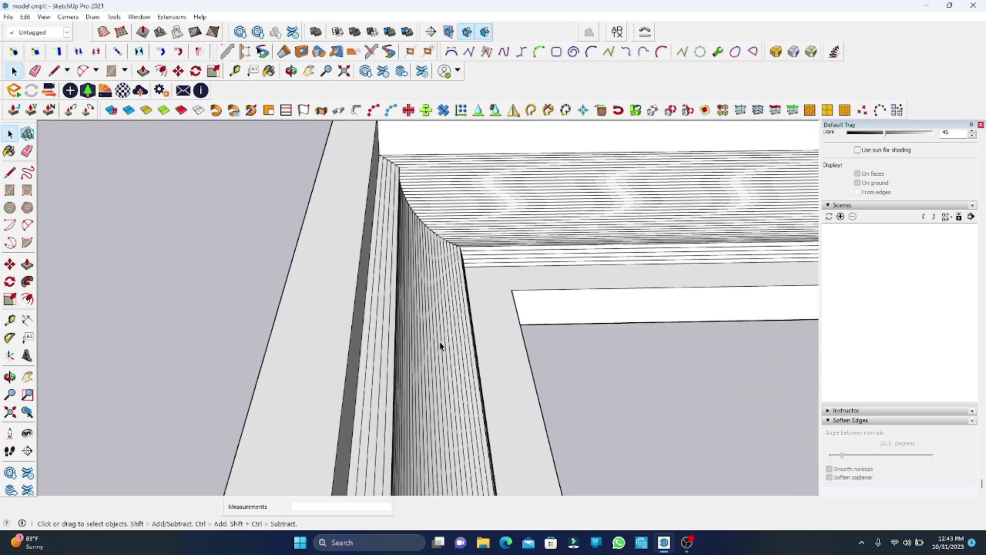
{"action": "scroll", "coordinate": [440, 345], "scroll_direction": "up", "scroll_amount": 2}
Select the entire cornice moulding
{"action": "left_click", "coordinate": [399, 331]}
{"action": "triple_click", "coordinate": [432, 336]}
{"action": "scroll", "coordinate": [411, 308], "scroll_direction": "down", "scroll_amount": 2}
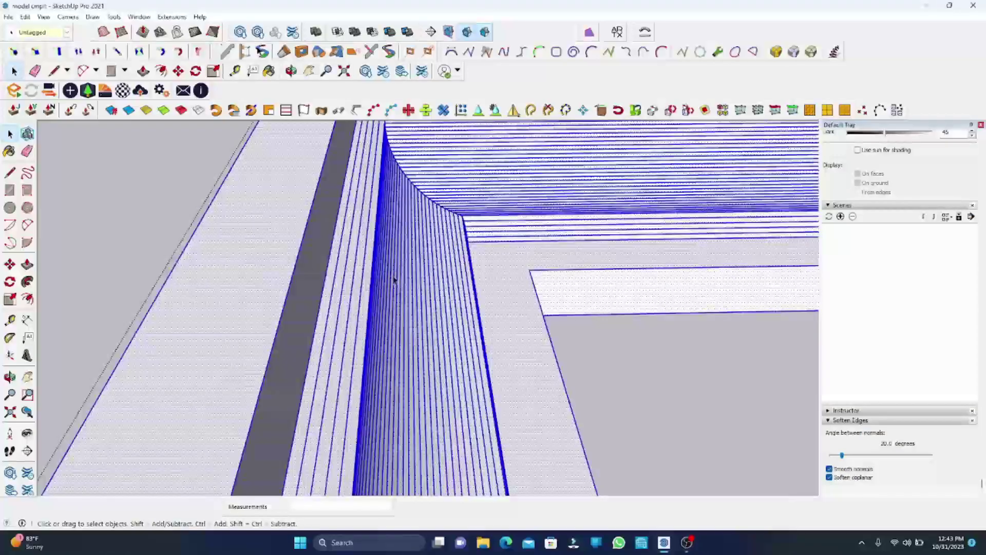
{"action": "scroll", "coordinate": [396, 276], "scroll_direction": "down", "scroll_amount": 2}
{"action": "scroll", "coordinate": [380, 267], "scroll_direction": "down", "scroll_amount": 2}
{"action": "scroll", "coordinate": [367, 278], "scroll_direction": "down", "scroll_amount": 2}
{"action": "scroll", "coordinate": [367, 278], "scroll_direction": "up", "scroll_amount": 2}
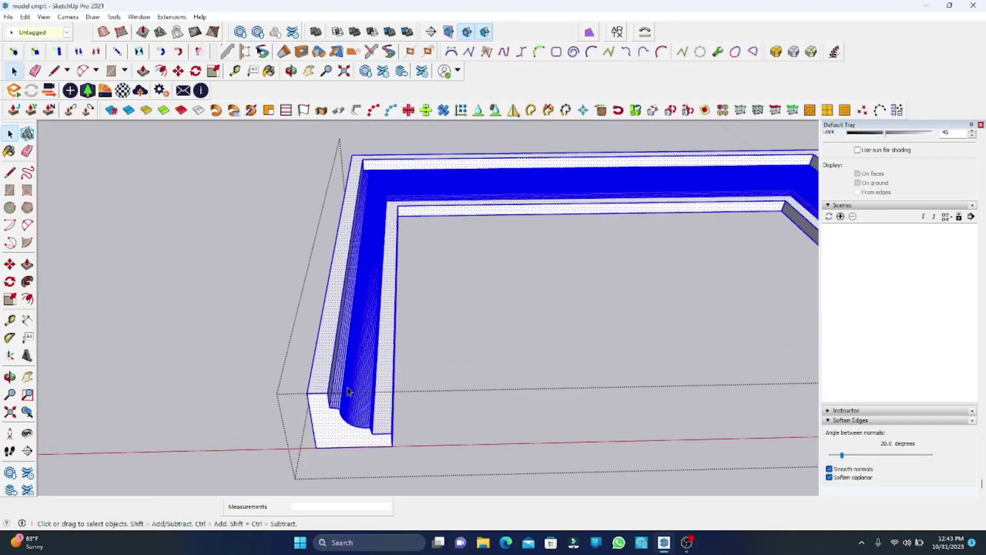
{"action": "scroll", "coordinate": [362, 319], "scroll_direction": "up", "scroll_amount": 2}
{"action": "scroll", "coordinate": [354, 386], "scroll_direction": "up", "scroll_amount": 1}
{"action": "scroll", "coordinate": [348, 448], "scroll_direction": "up", "scroll_amount": 2}
{"action": "scroll", "coordinate": [347, 448], "scroll_direction": "up", "scroll_amount": 2}
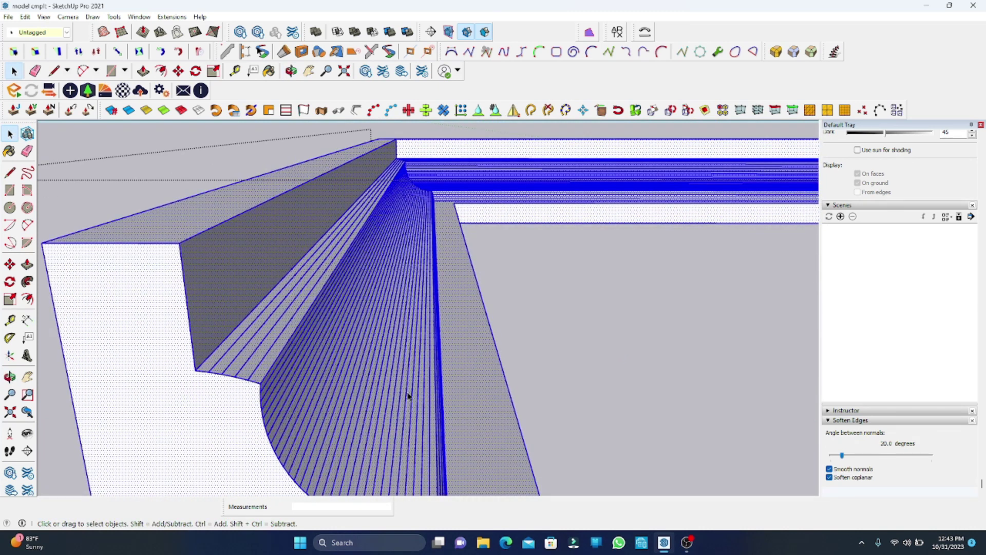
Select one narrow cove facet and bring the Materials swatches into view
{"action": "left_click", "coordinate": [364, 359]}
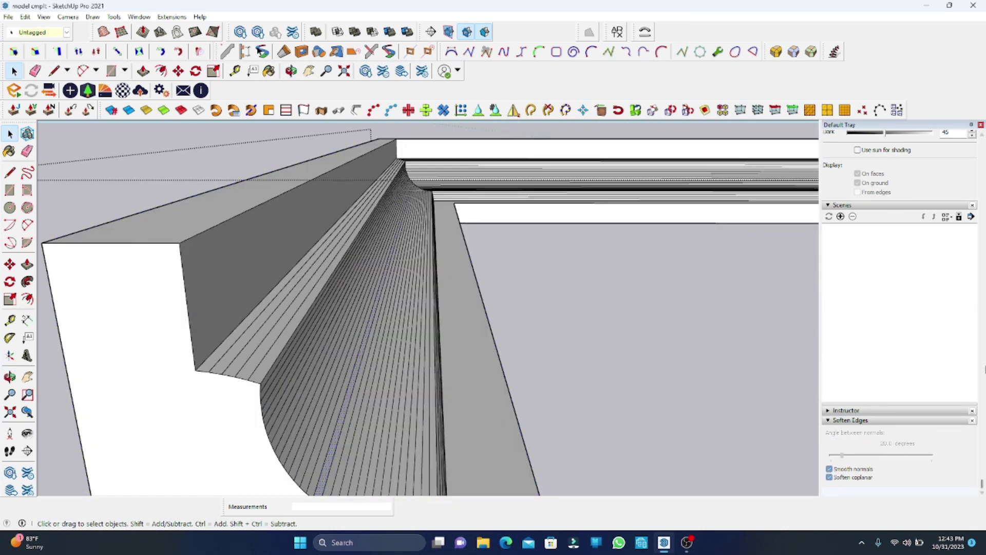
{"action": "scroll", "coordinate": [872, 234], "scroll_direction": "up", "scroll_amount": 2}
{"action": "scroll", "coordinate": [872, 235], "scroll_direction": "up", "scroll_amount": 2}
{"action": "scroll", "coordinate": [872, 234], "scroll_direction": "up", "scroll_amount": 2}
Paint seven narrow cove facets red to test the faceting
{"action": "scroll", "coordinate": [871, 234], "scroll_direction": "up", "scroll_amount": 2}
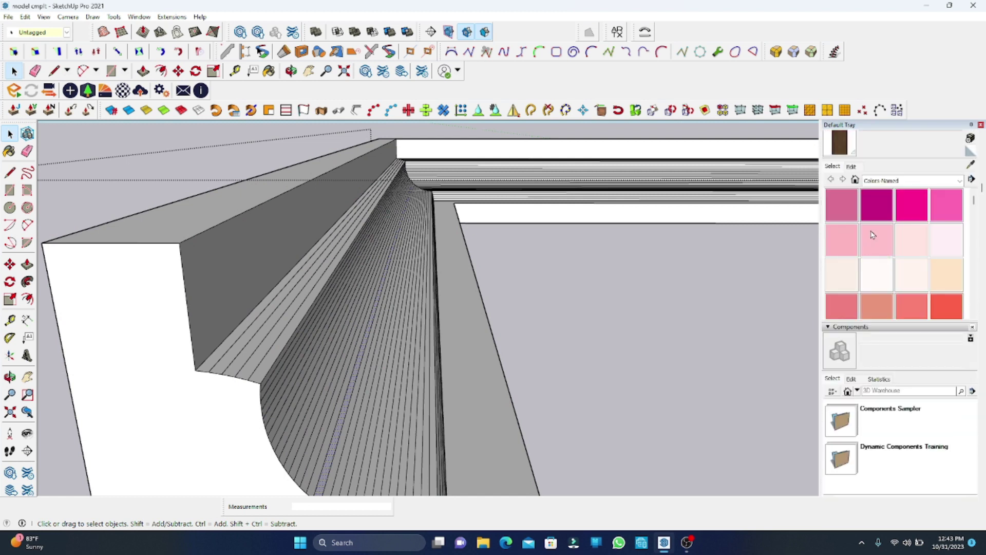
{"action": "left_click", "coordinate": [938, 308]}
{"action": "scroll", "coordinate": [368, 308], "scroll_direction": "up", "scroll_amount": 3}
{"action": "left_click", "coordinate": [385, 337]}
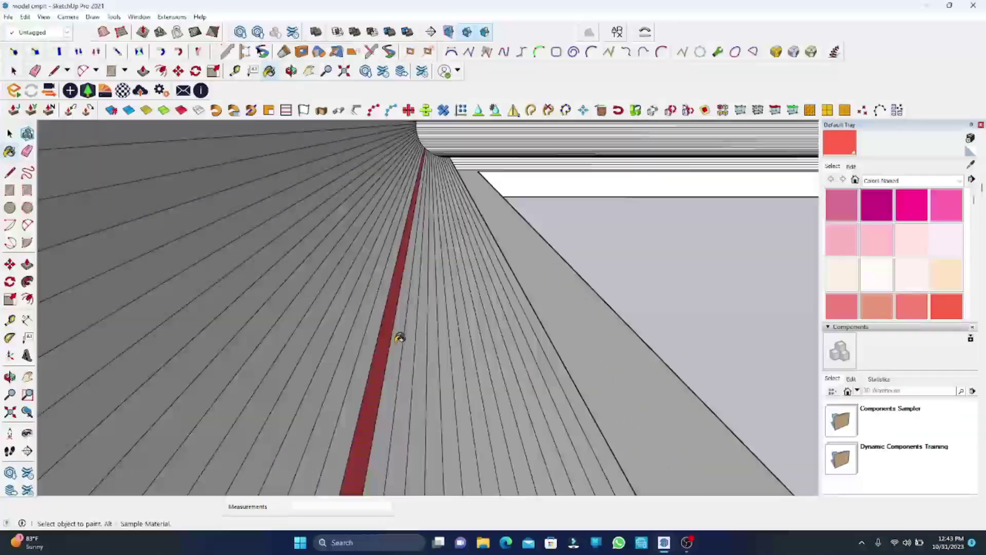
{"action": "left_click", "coordinate": [413, 334]}
{"action": "left_click", "coordinate": [434, 329]}
{"action": "left_click", "coordinate": [428, 334]}
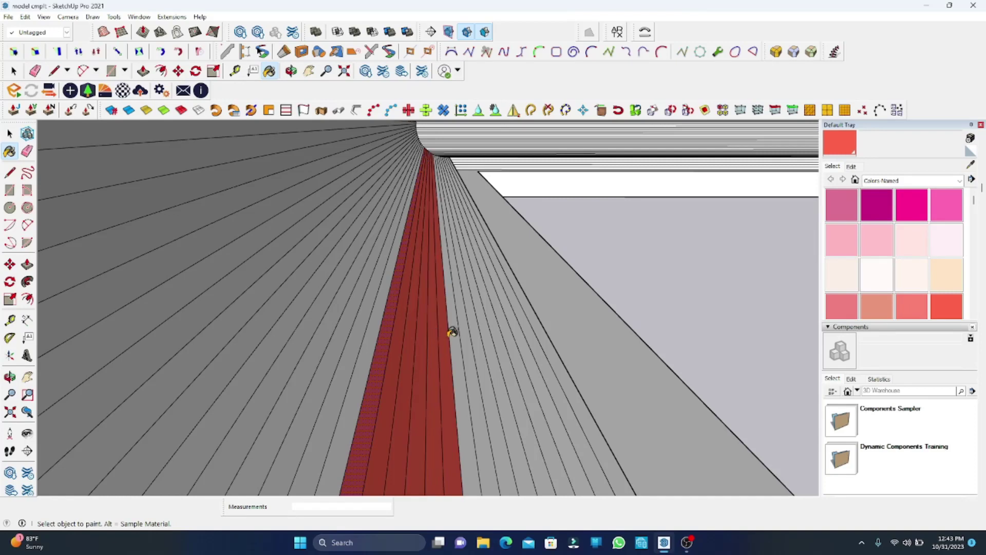
{"action": "left_click", "coordinate": [469, 330]}
{"action": "left_click", "coordinate": [508, 329]}
{"action": "left_click", "coordinate": [525, 329]}
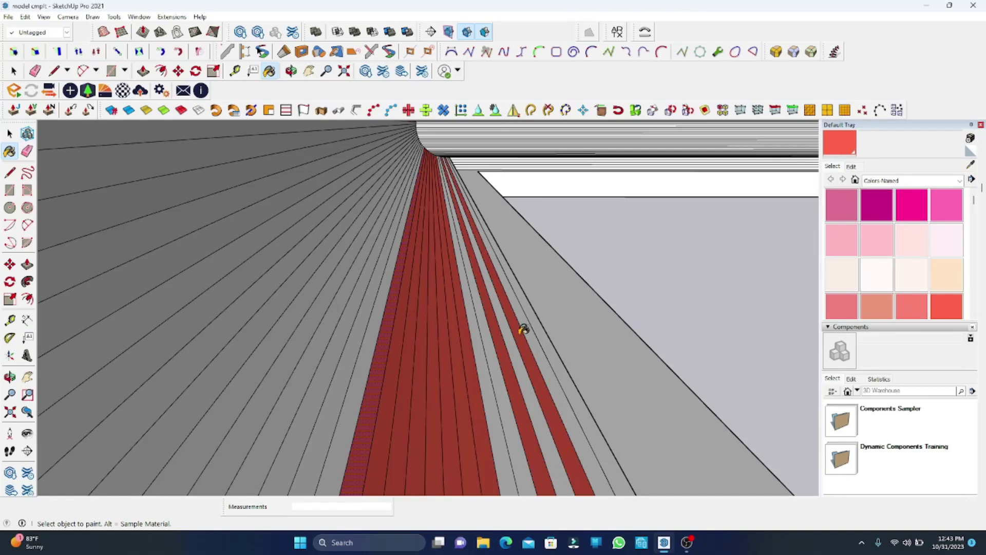
Undo the red paint and window-select the entire moulding
{"action": "key", "text": "ctrl+z"}
{"action": "key", "text": "ctrl+z"}
{"action": "key", "text": "ctrl+z"}
{"action": "key", "text": "ctrl+z"}
{"action": "key", "text": "ctrl+z"}
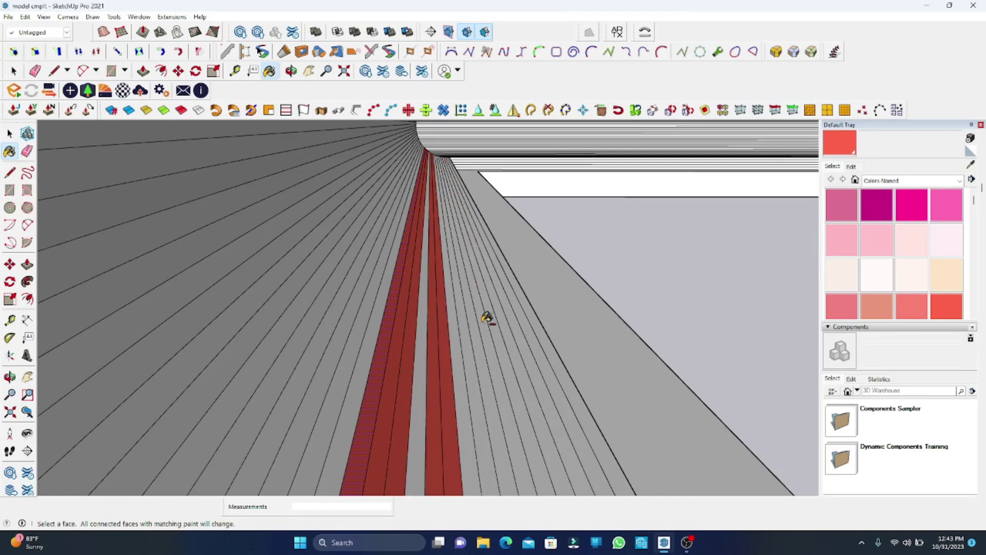
{"action": "key", "text": "ctrl+z"}
{"action": "key", "text": "ctrl+z"}
{"action": "key", "text": "ctrl+z"}
{"action": "key", "text": "ctrl+z"}
{"action": "key", "text": "ctrl+z"}
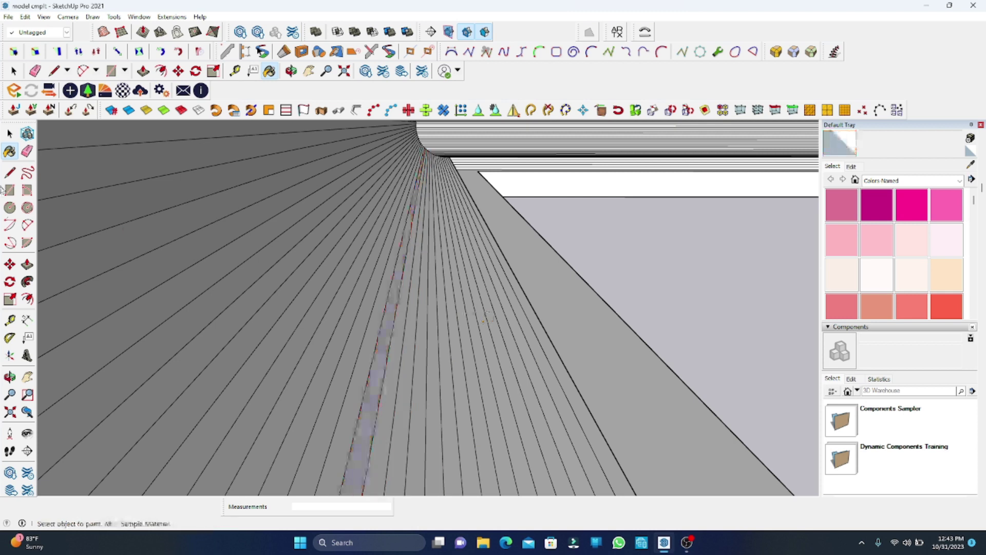
{"action": "key", "text": "space"}
{"action": "scroll", "coordinate": [370, 308], "scroll_direction": "down", "scroll_amount": 5}
{"action": "scroll", "coordinate": [375, 250], "scroll_direction": "down", "scroll_amount": 2}
{"action": "middle_click_drag", "start_coordinate": [376, 250], "coordinate": [257, 165]}
{"action": "left_click_drag", "start_coordinate": [258, 161], "coordinate": [670, 329]}
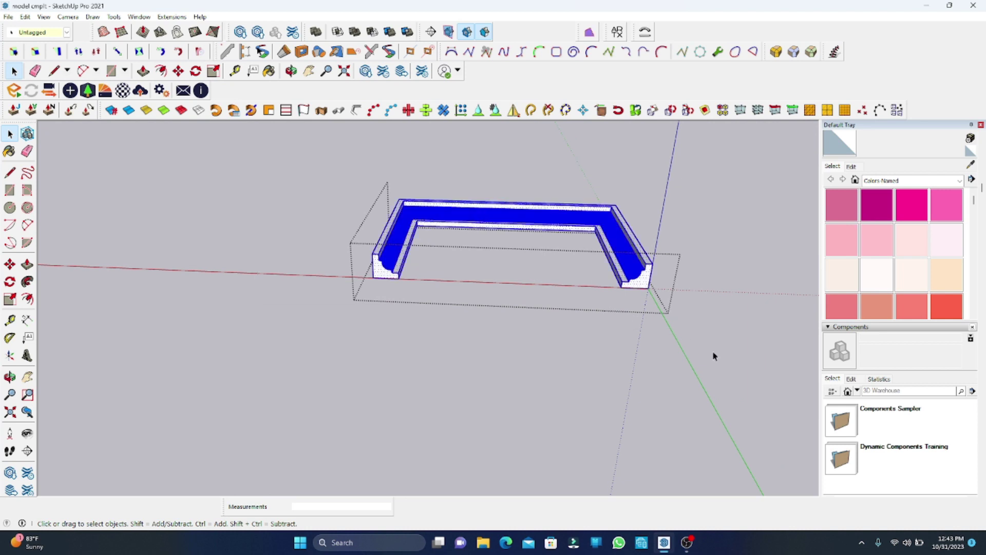
Float the Default Tray over the model and collapse its Soften Edges, Scenes and Shadows sections
{"action": "scroll", "coordinate": [982, 200], "scroll_direction": "up", "scroll_amount": 3}
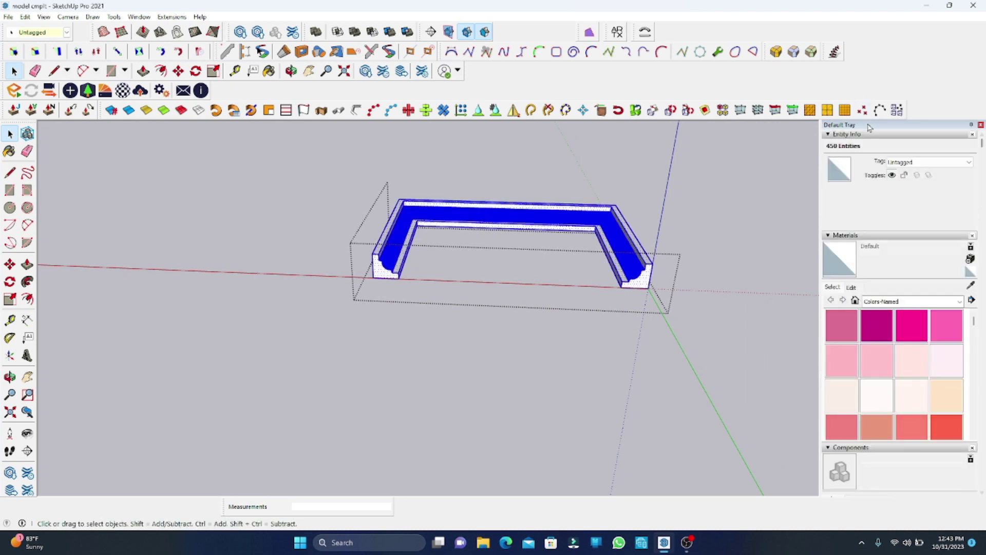
{"action": "mouse_move", "coordinate": [870, 128]}
{"action": "left_mouse_down"}
{"action": "mouse_move", "coordinate": [585, 146]}
{"action": "mouse_move", "coordinate": [629, 107]}
{"action": "left_mouse_up"}
{"action": "scroll", "coordinate": [680, 350], "scroll_direction": "down", "scroll_amount": 3}
{"action": "scroll", "coordinate": [679, 350], "scroll_direction": "down", "scroll_amount": 2}
{"action": "scroll", "coordinate": [679, 349], "scroll_direction": "down", "scroll_amount": 2}
{"action": "scroll", "coordinate": [689, 346], "scroll_direction": "down", "scroll_amount": 3}
{"action": "scroll", "coordinate": [703, 341], "scroll_direction": "down", "scroll_amount": 3}
{"action": "scroll", "coordinate": [709, 344], "scroll_direction": "down", "scroll_amount": 3}
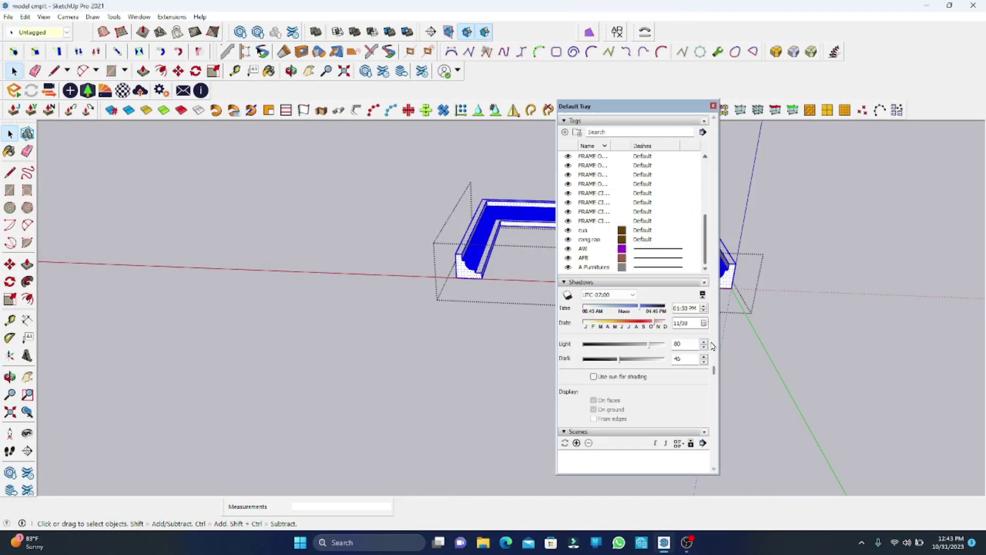
{"action": "scroll", "coordinate": [713, 346], "scroll_direction": "down", "scroll_amount": 5}
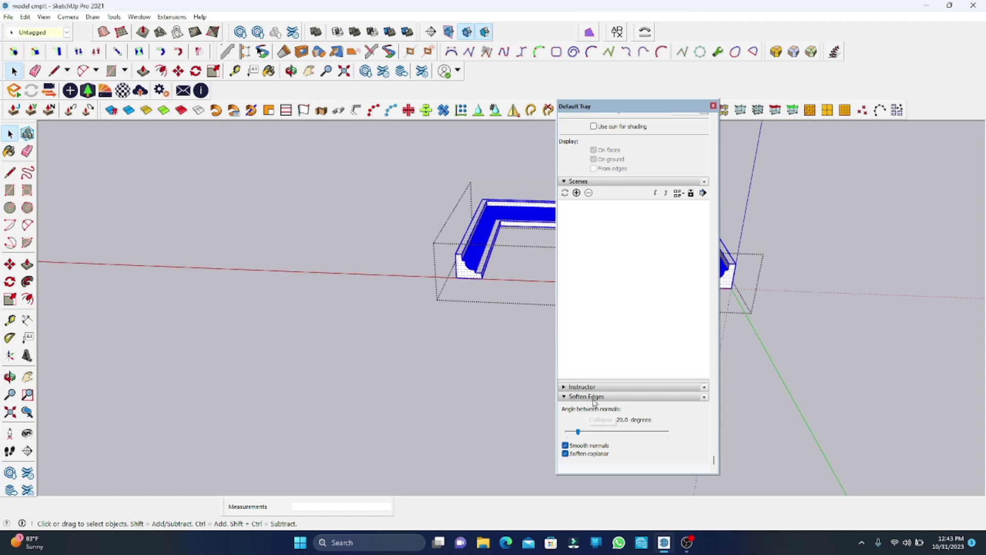
{"action": "left_click", "coordinate": [564, 397]}
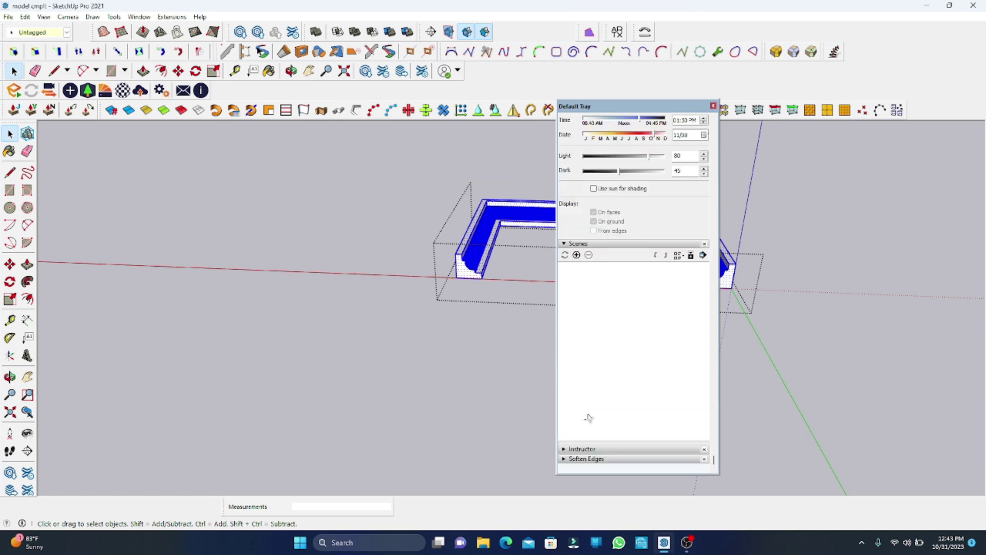
{"action": "left_click", "coordinate": [565, 245]}
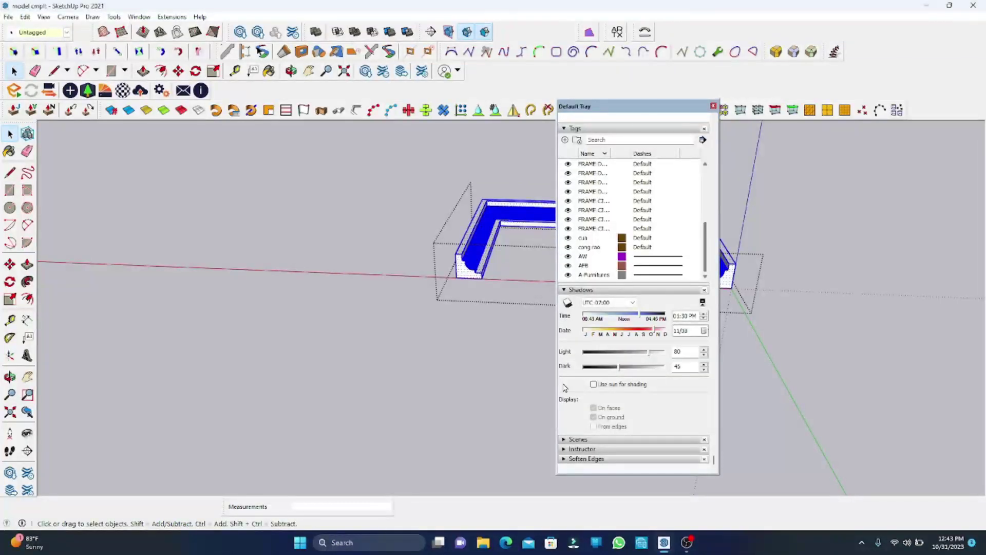
{"action": "left_click", "coordinate": [564, 291]}
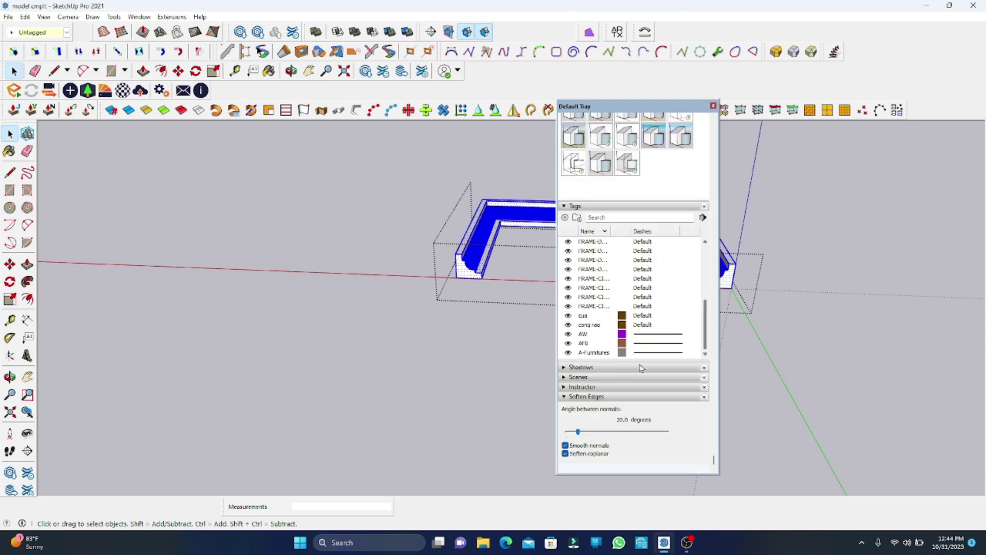
Toggle Soften coplanar off and back on for the moulding, then deselect to judge smoothing
{"action": "left_click", "coordinate": [568, 456]}
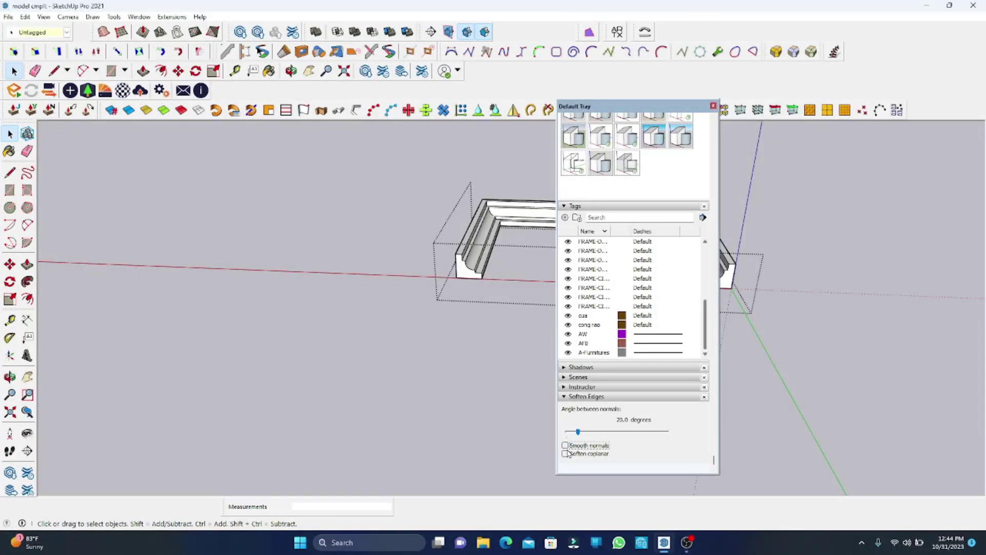
{"action": "key", "text": "ctrl+a"}
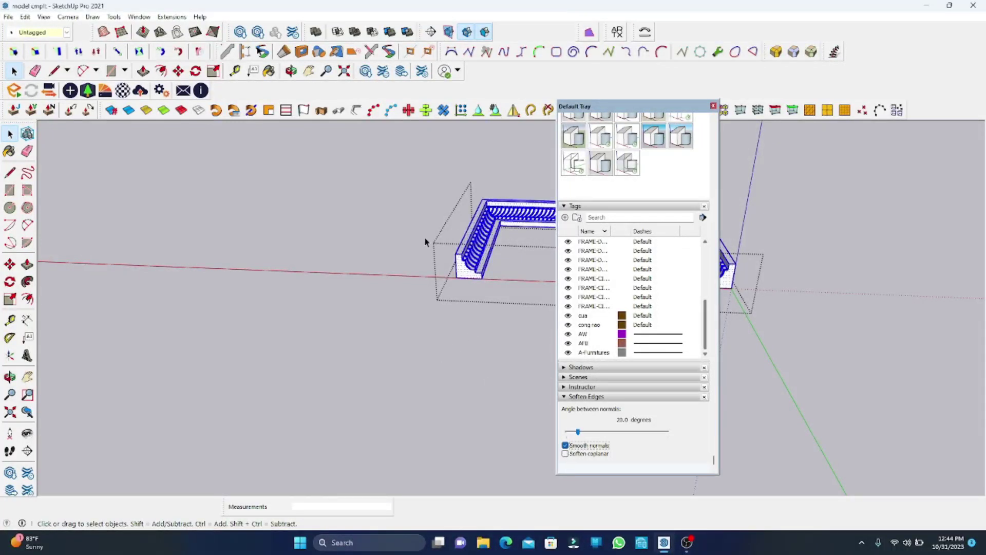
{"action": "left_click", "coordinate": [565, 454]}
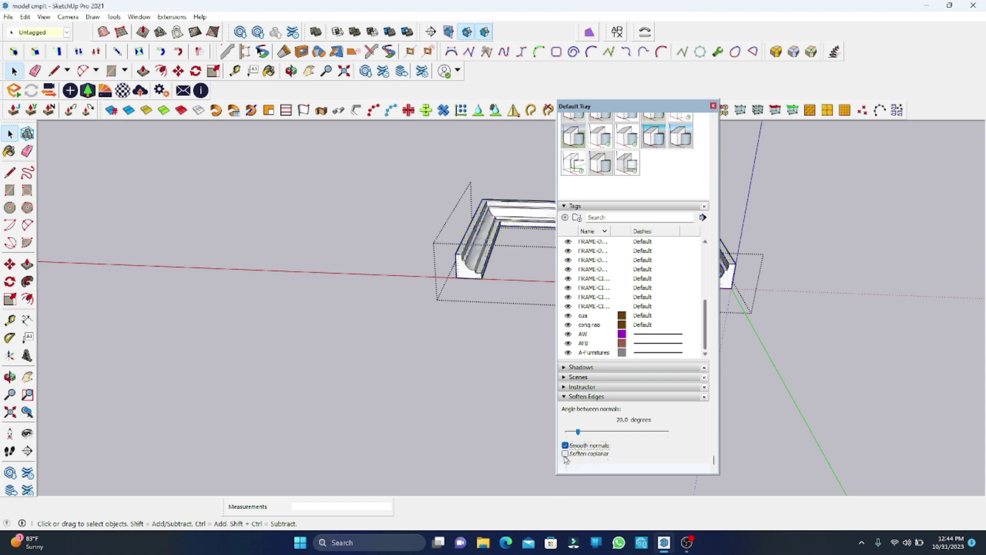
{"action": "left_click", "coordinate": [466, 282]}
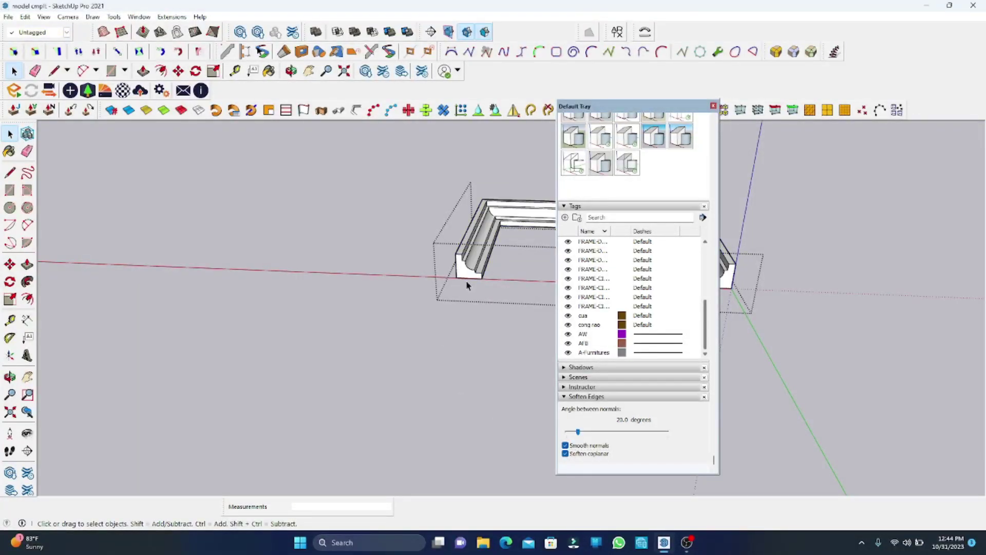
Dock the tray and paint the moulding's curved cove face orange-red
{"action": "double_click", "coordinate": [675, 107]}
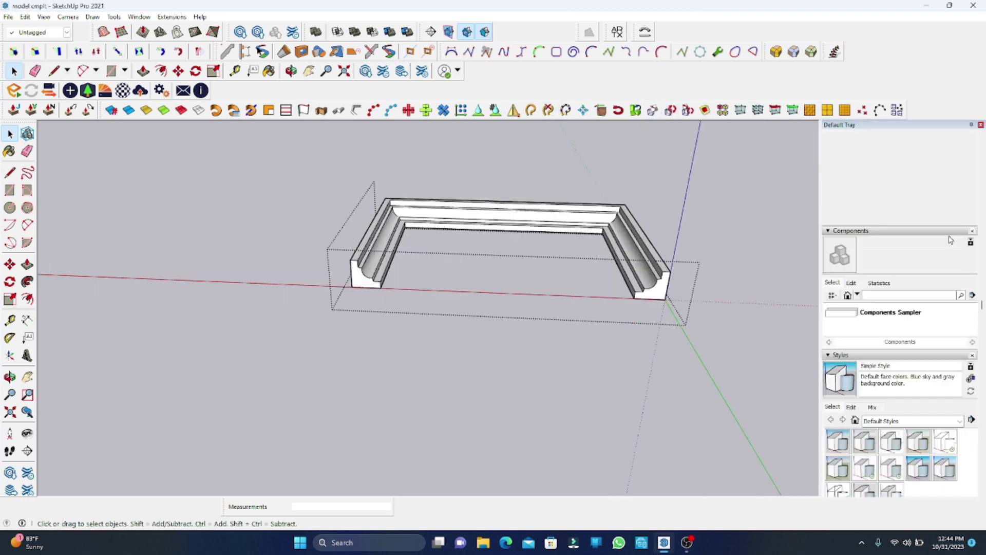
{"action": "scroll", "coordinate": [260, 264], "scroll_direction": "up", "scroll_amount": 5}
{"action": "scroll", "coordinate": [304, 293], "scroll_direction": "up", "scroll_amount": 3}
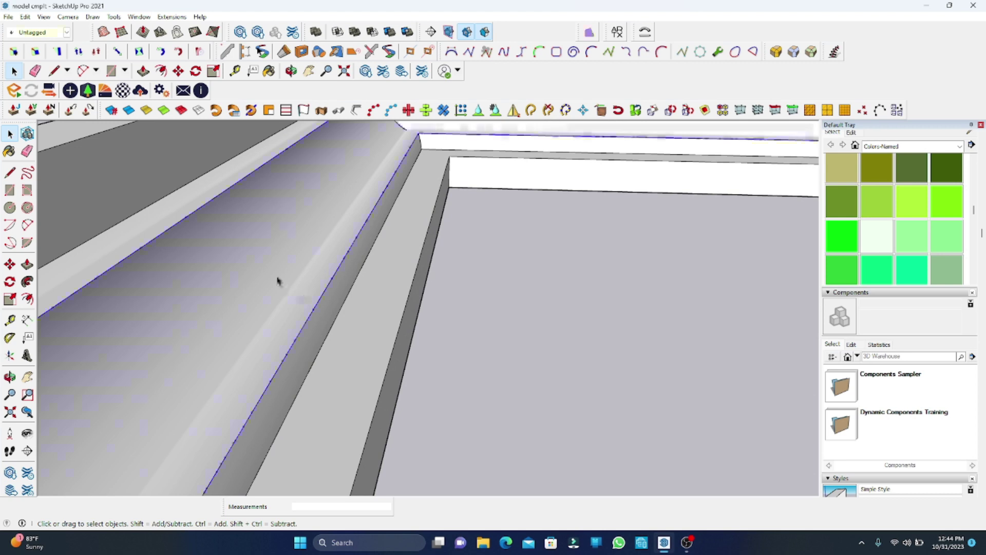
{"action": "scroll", "coordinate": [889, 218], "scroll_direction": "up", "scroll_amount": 3}
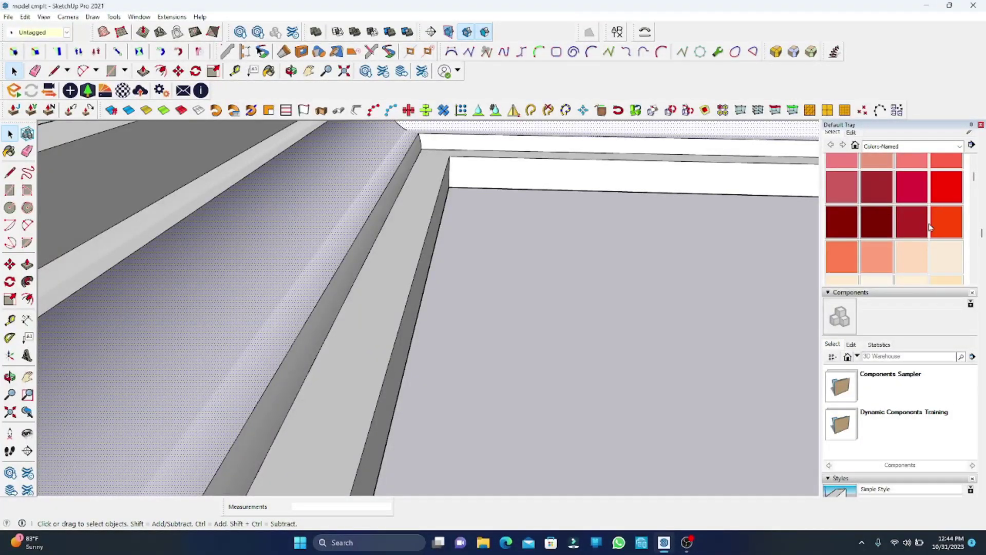
{"action": "left_click", "coordinate": [953, 227]}
{"action": "left_click", "coordinate": [269, 222]}
Orbit and zoom out to view the red cove around the whole frame
{"action": "scroll", "coordinate": [308, 211], "scroll_direction": "down", "scroll_amount": 5}
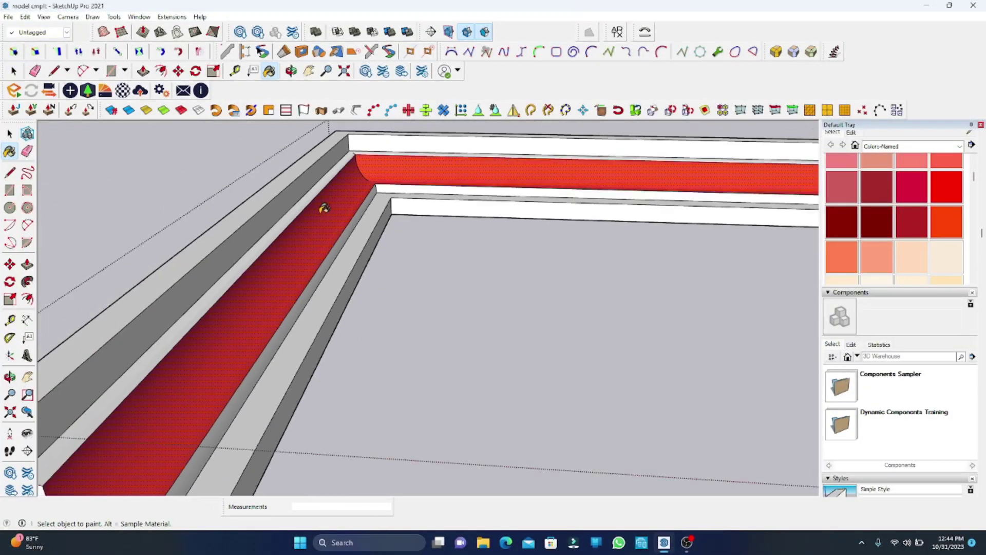
{"action": "middle_click_drag", "start_coordinate": [324, 205], "coordinate": [440, 298]}
{"action": "mouse_move", "coordinate": [440, 298]}
{"action": "left_mouse_down"}
{"action": "mouse_move", "coordinate": [512, 313]}
{"action": "mouse_move", "coordinate": [64, 267]}
{"action": "mouse_move", "coordinate": [351, 335]}
{"action": "mouse_move", "coordinate": [583, 312]}
{"action": "mouse_move", "coordinate": [434, 315]}
{"action": "mouse_move", "coordinate": [126, 222]}
{"action": "left_mouse_up"}
{"action": "key", "text": "space"}
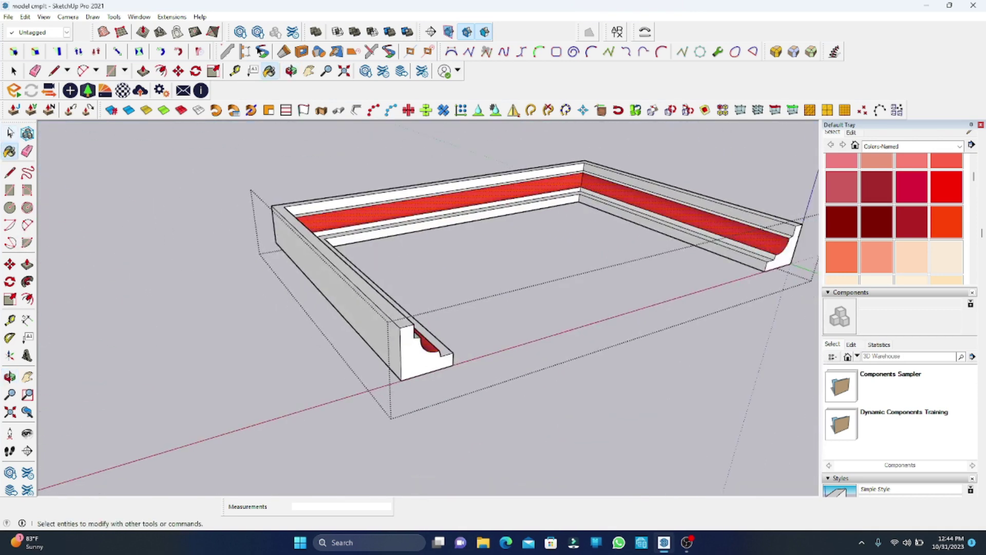
{"action": "scroll", "coordinate": [238, 270], "scroll_direction": "down", "scroll_amount": 2}
{"action": "scroll", "coordinate": [242, 279], "scroll_direction": "down", "scroll_amount": 2}
{"action": "scroll", "coordinate": [245, 293], "scroll_direction": "down", "scroll_amount": 5}
{"action": "mouse_move", "coordinate": [343, 299]}
{"action": "middle_mouse_down"}
{"action": "mouse_move", "coordinate": [392, 271]}
{"action": "mouse_move", "coordinate": [381, 282]}
{"action": "mouse_move", "coordinate": [419, 330]}
{"action": "mouse_move", "coordinate": [195, 292]}
{"action": "mouse_move", "coordinate": [433, 342]}
{"action": "mouse_move", "coordinate": [446, 328]}
{"action": "middle_mouse_up"}
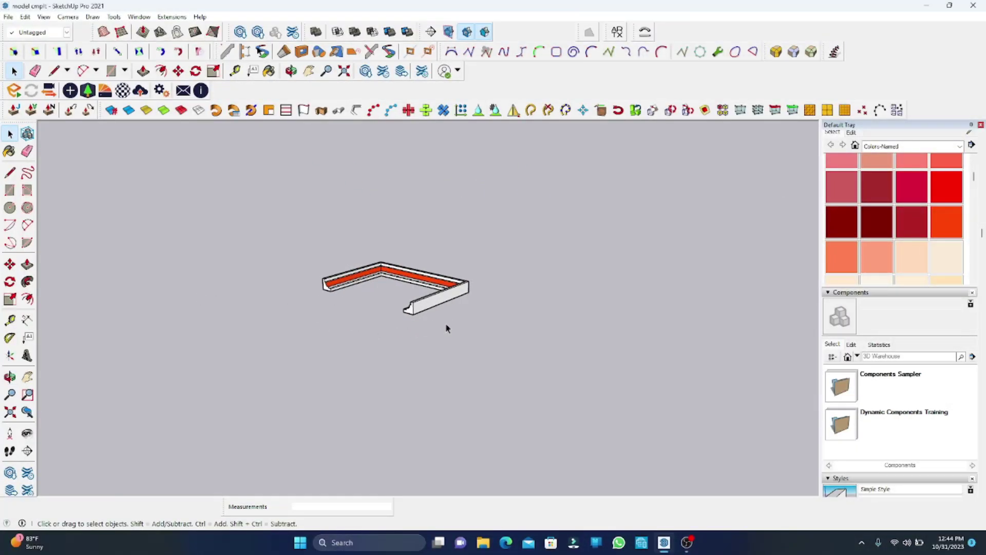
Draw a small circle profile and a two-segment L-shaped line path from its centre
{"action": "key", "text": "c"}
{"action": "left_click", "coordinate": [480, 333]}
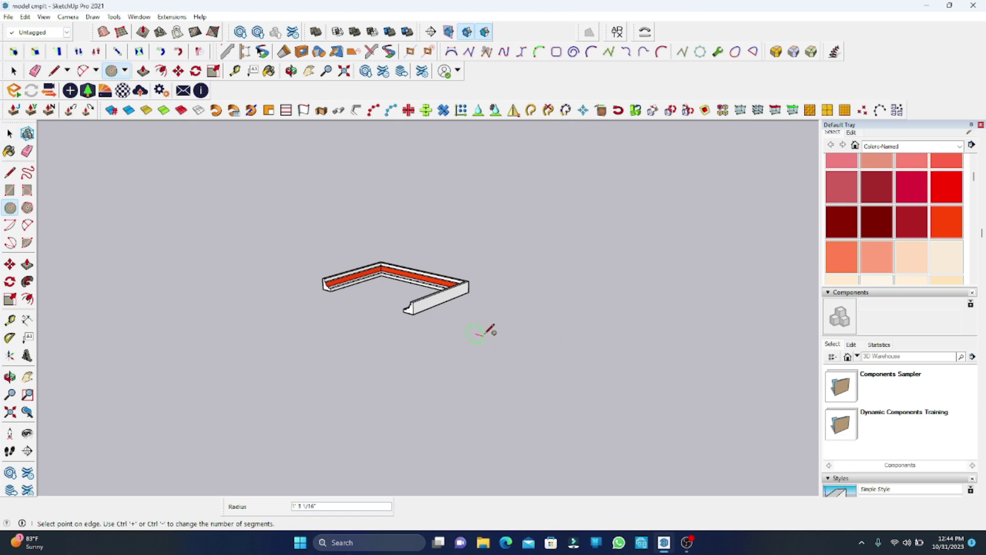
{"action": "mouse_move", "coordinate": [489, 330]}
{"action": "middle_mouse_down"}
{"action": "mouse_move", "coordinate": [440, 357]}
{"action": "mouse_move", "coordinate": [324, 374]}
{"action": "mouse_move", "coordinate": [405, 345]}
{"action": "mouse_move", "coordinate": [378, 331]}
{"action": "middle_mouse_up"}
{"action": "key", "text": "l"}
{"action": "left_click", "coordinate": [469, 360]}
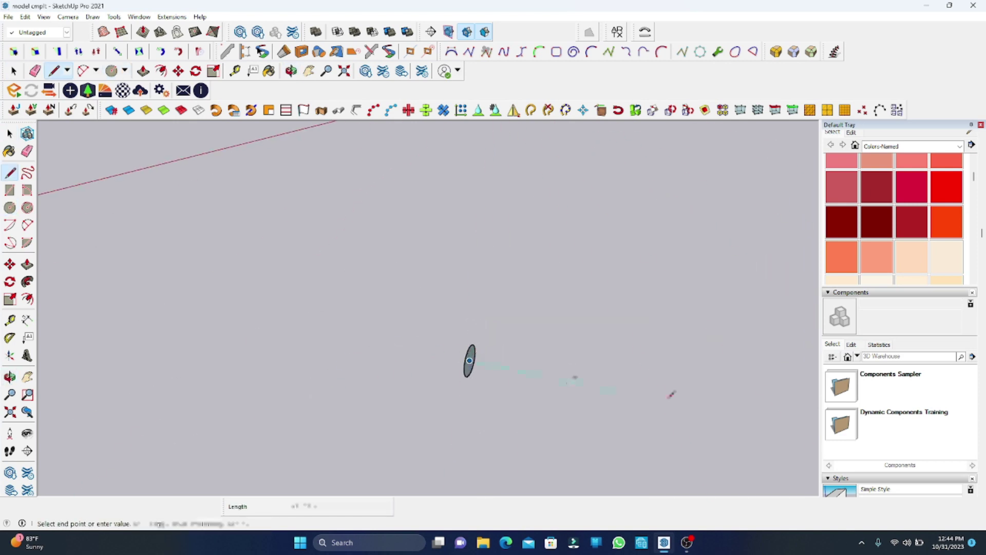
{"action": "middle_click_drag", "start_coordinate": [671, 391], "coordinate": [696, 392]}
{"action": "left_click", "coordinate": [702, 408]}
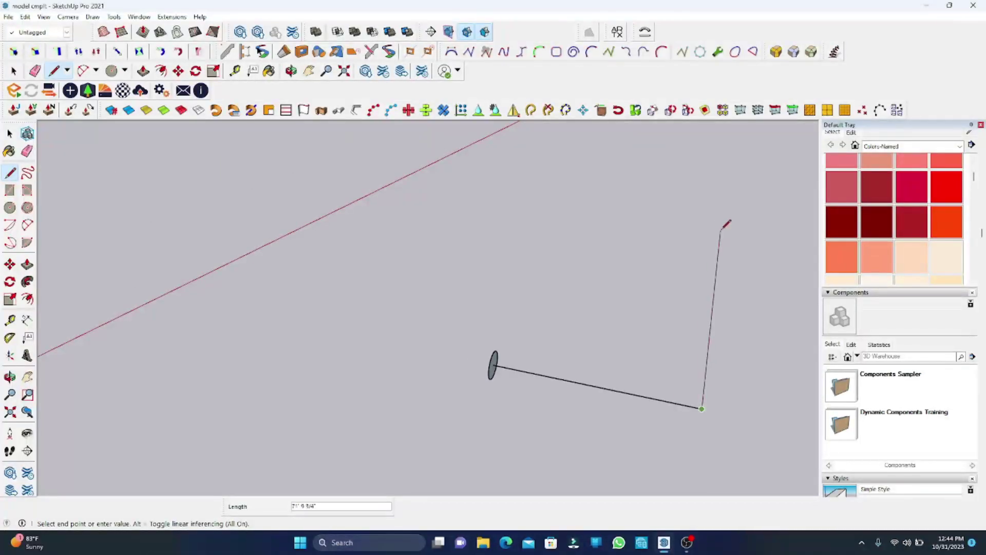
{"action": "left_click", "coordinate": [706, 230]}
{"action": "key", "text": "Escape"}
Sweep the circle along the L-shaped path with Follow Me into a bent pipe
{"action": "left_click", "coordinate": [10, 134]}
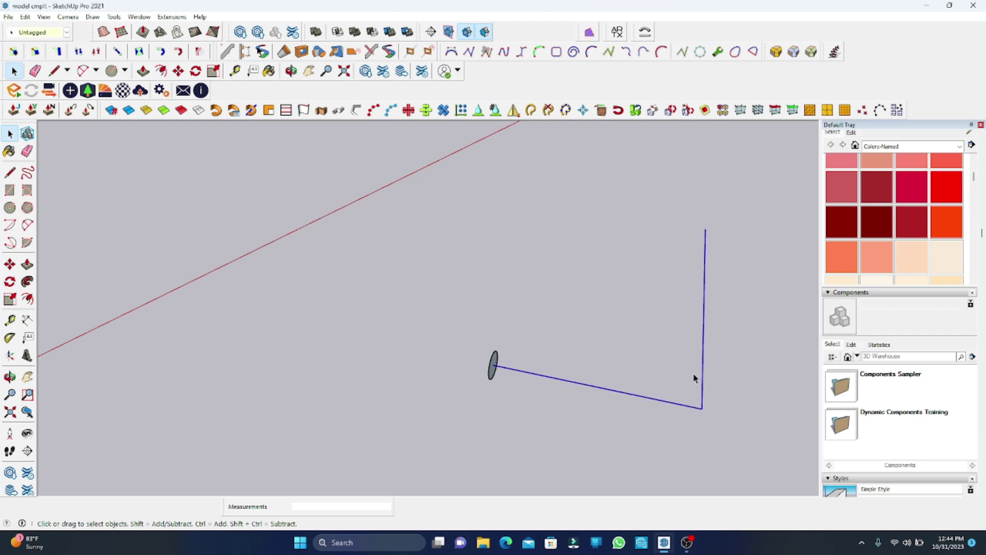
{"action": "left_click", "coordinate": [28, 281]}
{"action": "scroll", "coordinate": [508, 360], "scroll_direction": "up", "scroll_amount": 3}
{"action": "left_click", "coordinate": [492, 371]}
{"action": "mouse_move", "coordinate": [493, 371]}
{"action": "middle_mouse_down"}
{"action": "mouse_move", "coordinate": [249, 339]}
{"action": "mouse_move", "coordinate": [552, 394]}
{"action": "mouse_move", "coordinate": [746, 325]}
{"action": "mouse_move", "coordinate": [629, 278]}
{"action": "mouse_move", "coordinate": [357, 260]}
{"action": "mouse_move", "coordinate": [221, 273]}
{"action": "mouse_move", "coordinate": [154, 339]}
{"action": "mouse_move", "coordinate": [40, 376]}
{"action": "mouse_move", "coordinate": [257, 435]}
{"action": "mouse_move", "coordinate": [372, 426]}
{"action": "mouse_move", "coordinate": [379, 398]}
{"action": "mouse_move", "coordinate": [309, 314]}
{"action": "mouse_move", "coordinate": [331, 209]}
{"action": "mouse_move", "coordinate": [137, 247]}
{"action": "mouse_move", "coordinate": [169, 310]}
{"action": "mouse_move", "coordinate": [328, 368]}
{"action": "mouse_move", "coordinate": [334, 383]}
{"action": "mouse_move", "coordinate": [495, 434]}
{"action": "middle_mouse_up"}
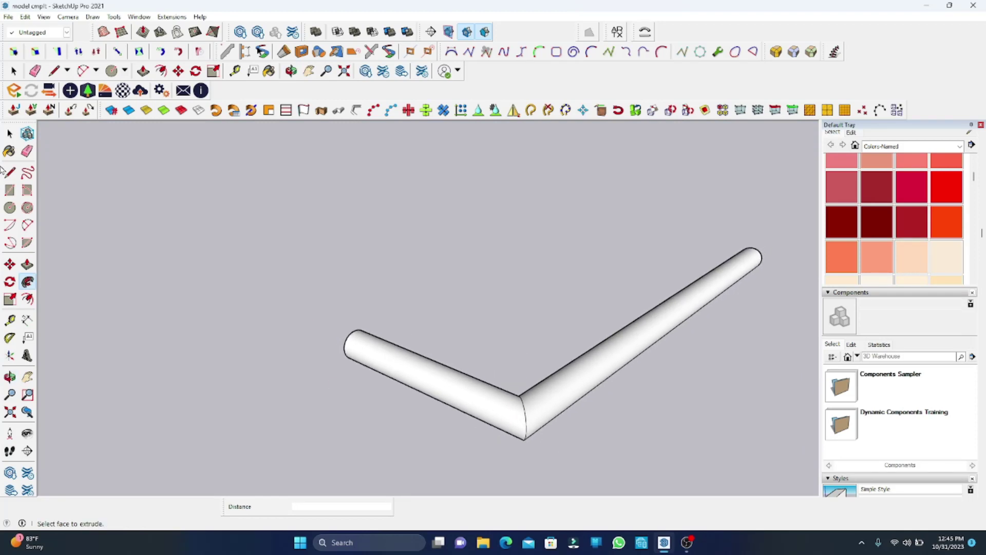
Zoom out and orbit to frame the finished villa's columned portico from the front-left
{"action": "left_click", "coordinate": [14, 70]}
{"action": "scroll", "coordinate": [636, 385], "scroll_direction": "down", "scroll_amount": 3}
{"action": "scroll", "coordinate": [592, 323], "scroll_direction": "down", "scroll_amount": 1}
{"action": "mouse_move", "coordinate": [591, 324]}
{"action": "middle_mouse_down"}
{"action": "mouse_move", "coordinate": [396, 410]}
{"action": "mouse_move", "coordinate": [315, 388]}
{"action": "mouse_move", "coordinate": [505, 418]}
{"action": "mouse_move", "coordinate": [451, 385]}
{"action": "middle_mouse_up"}
{"action": "scroll", "coordinate": [451, 385], "scroll_direction": "up", "scroll_amount": 2}
{"action": "scroll", "coordinate": [451, 385], "scroll_direction": "up", "scroll_amount": 2}
{"action": "mouse_move", "coordinate": [626, 365]}
{"action": "middle_mouse_down"}
{"action": "mouse_move", "coordinate": [727, 386]}
{"action": "mouse_move", "coordinate": [748, 429]}
{"action": "mouse_move", "coordinate": [654, 380]}
{"action": "middle_mouse_up"}
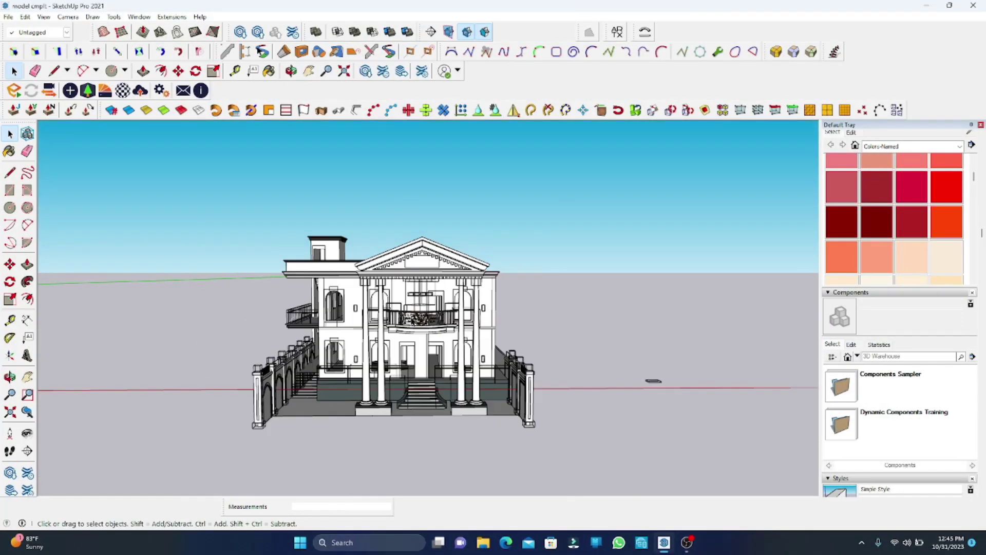
{"action": "scroll", "coordinate": [387, 331], "scroll_direction": "up", "scroll_amount": 2}
{"action": "scroll", "coordinate": [387, 331], "scroll_direction": "up", "scroll_amount": 2}
{"action": "scroll", "coordinate": [387, 331], "scroll_direction": "up", "scroll_amount": 3}
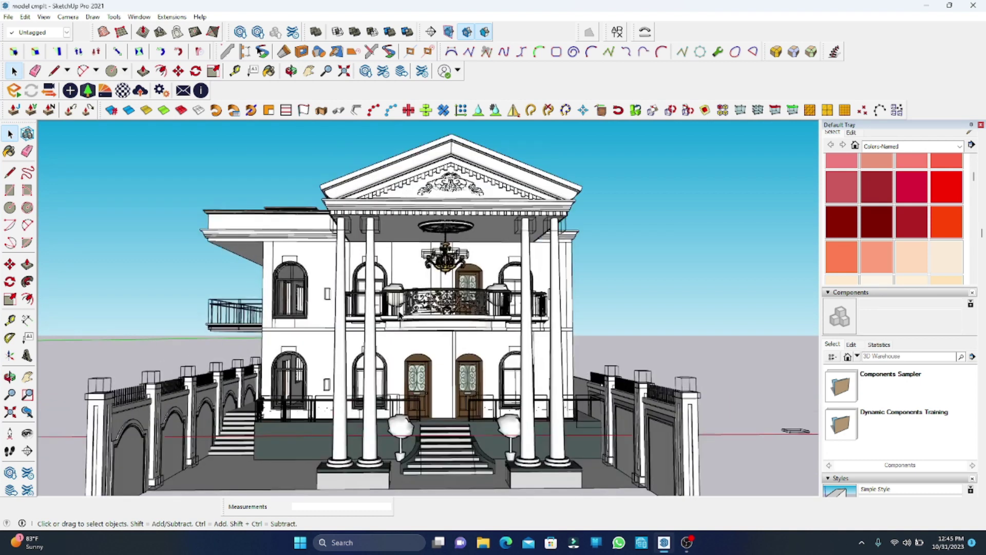
{"action": "scroll", "coordinate": [400, 314], "scroll_direction": "up", "scroll_amount": 1}
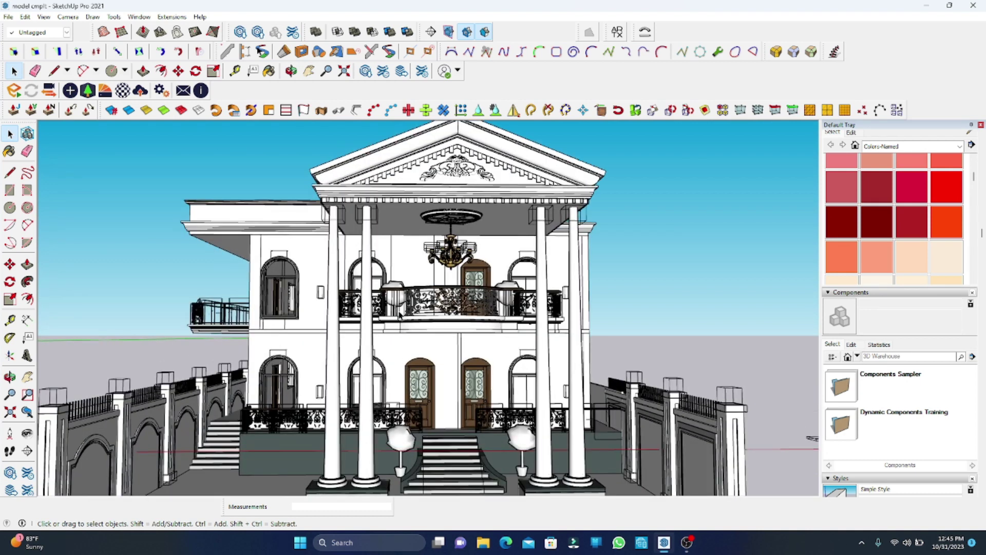
{"action": "mouse_move", "coordinate": [405, 325]}
{"action": "middle_mouse_down"}
{"action": "mouse_move", "coordinate": [414, 330]}
{"action": "mouse_move", "coordinate": [393, 149]}
{"action": "middle_mouse_up"}
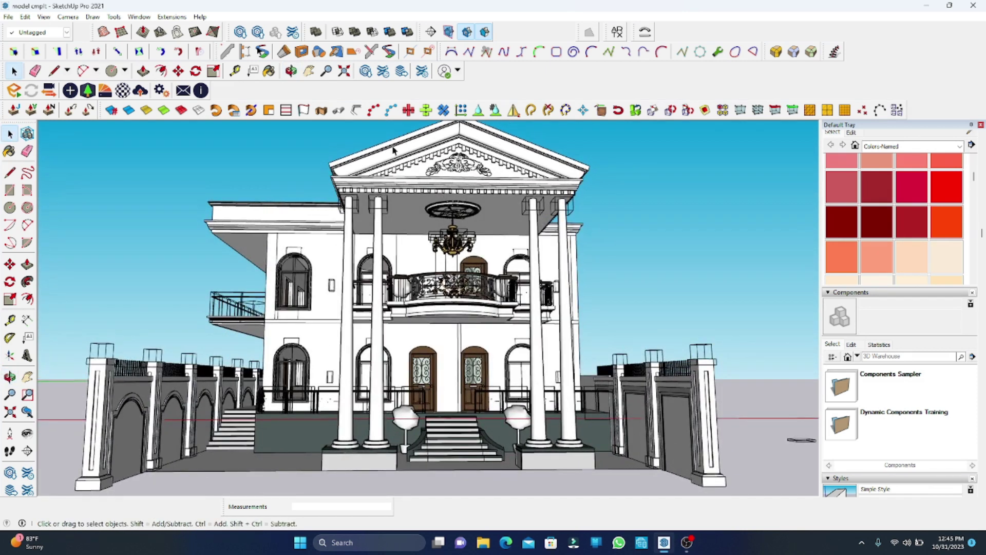